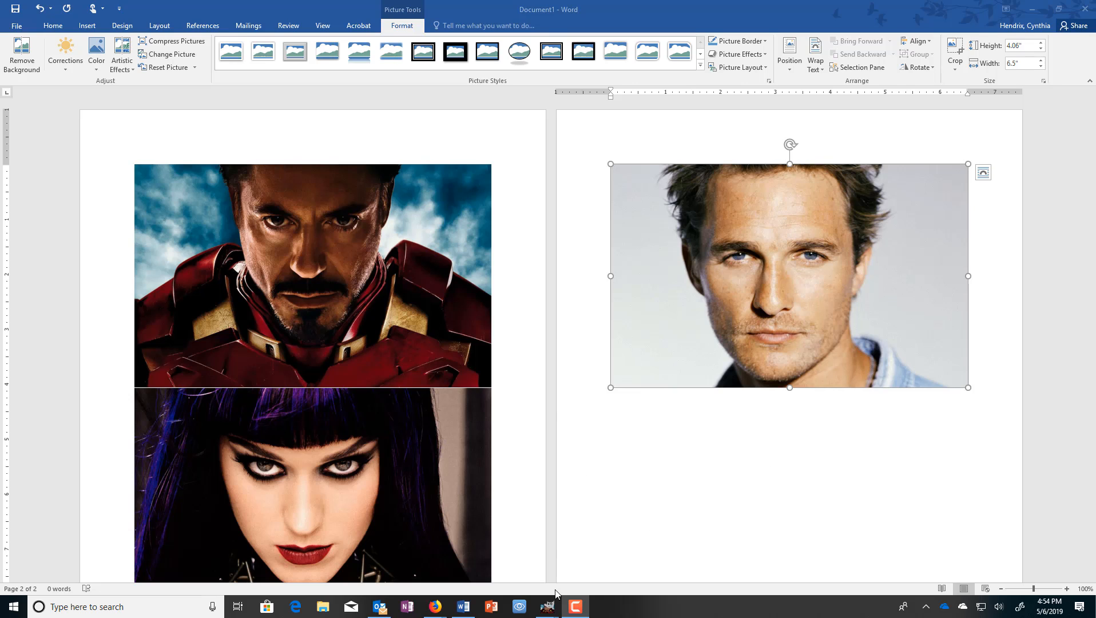
Switch to the iron_man image in GIMP and move the image window, the toolbox and the Brushes - Layers dock away from their places
mouse_move(547, 610)
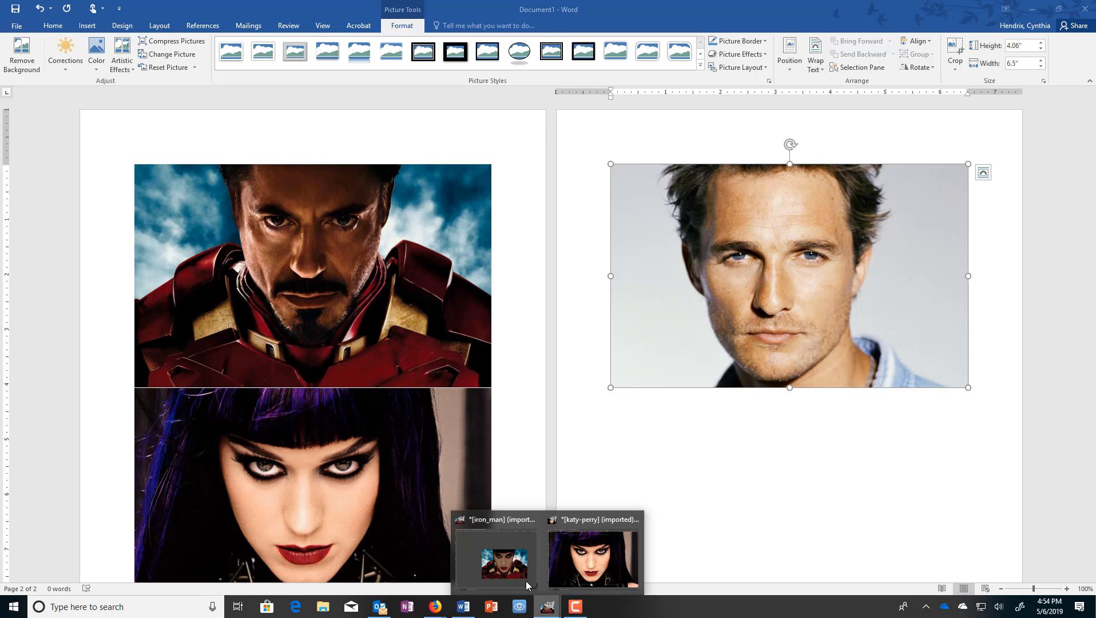
click(509, 566)
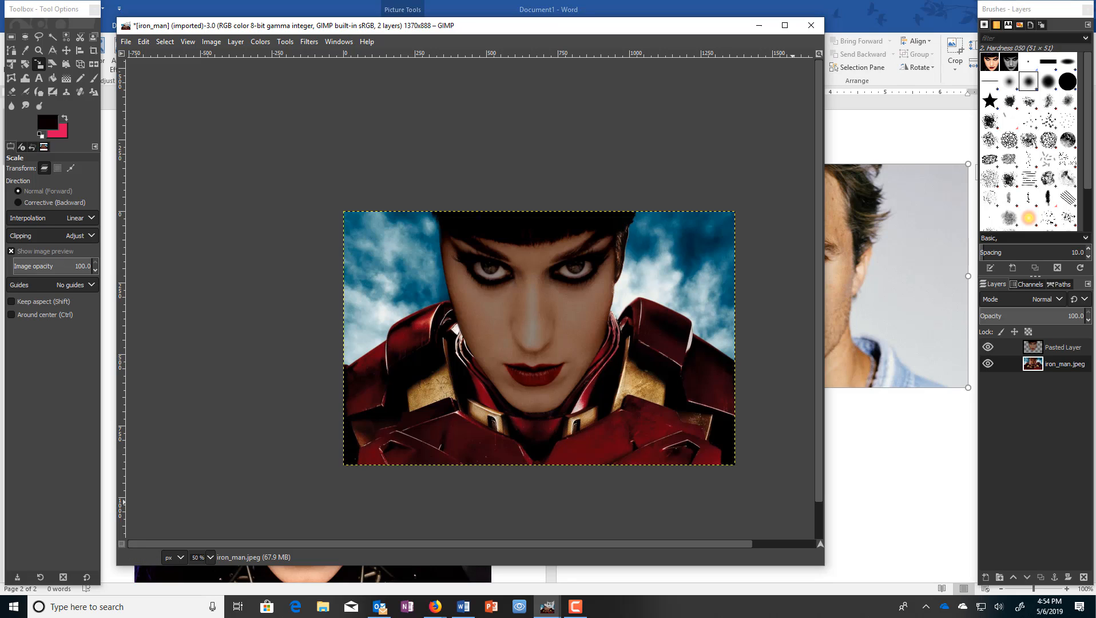
key(F10)
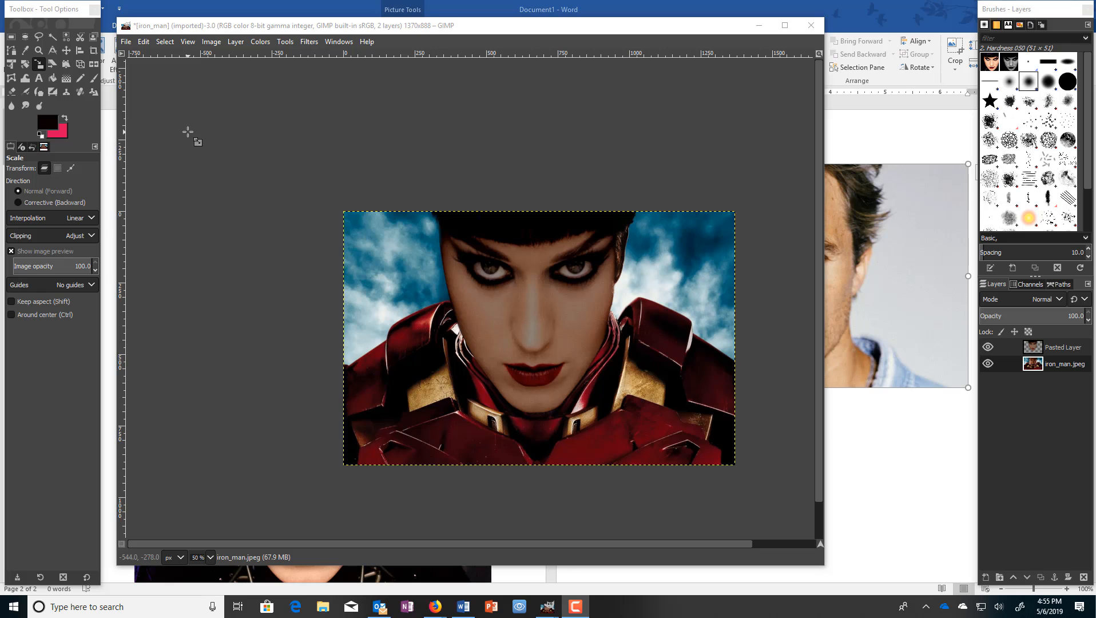
drag(176, 28, 273, 18)
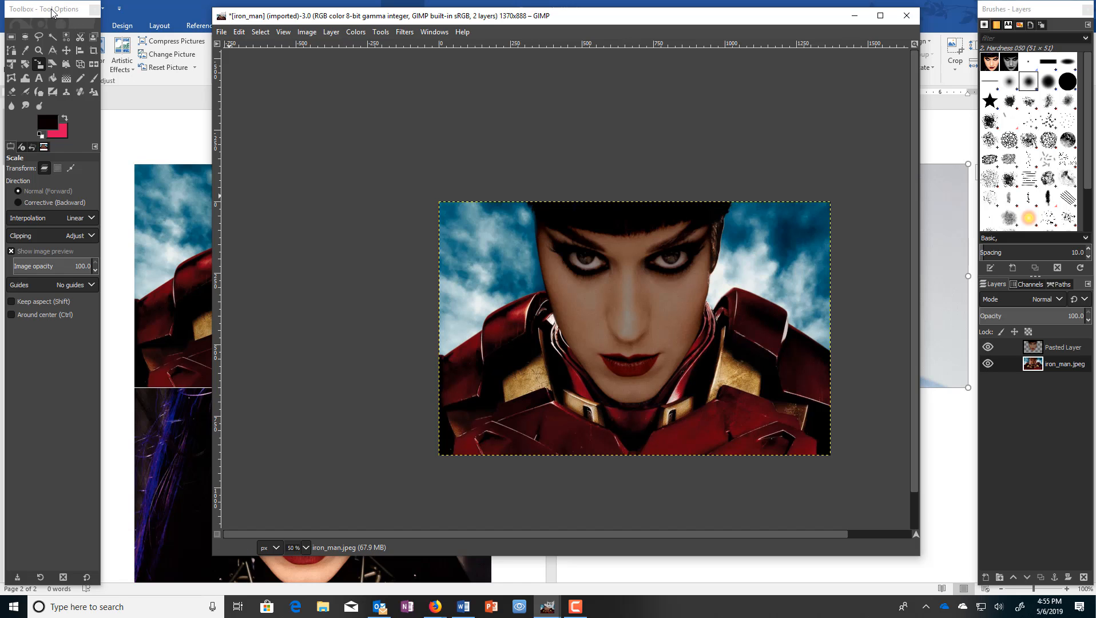
drag(52, 12, 133, 18)
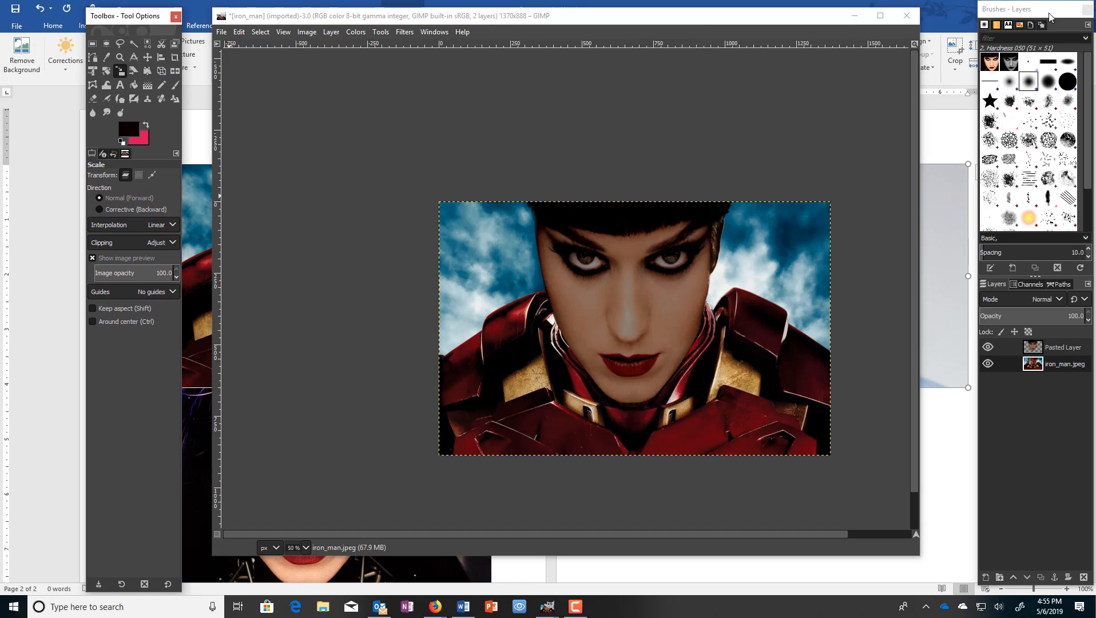
mouse_move(1049, 16)
mouse_down()
mouse_move(1000, 57)
mouse_move(1025, 33)
mouse_up()
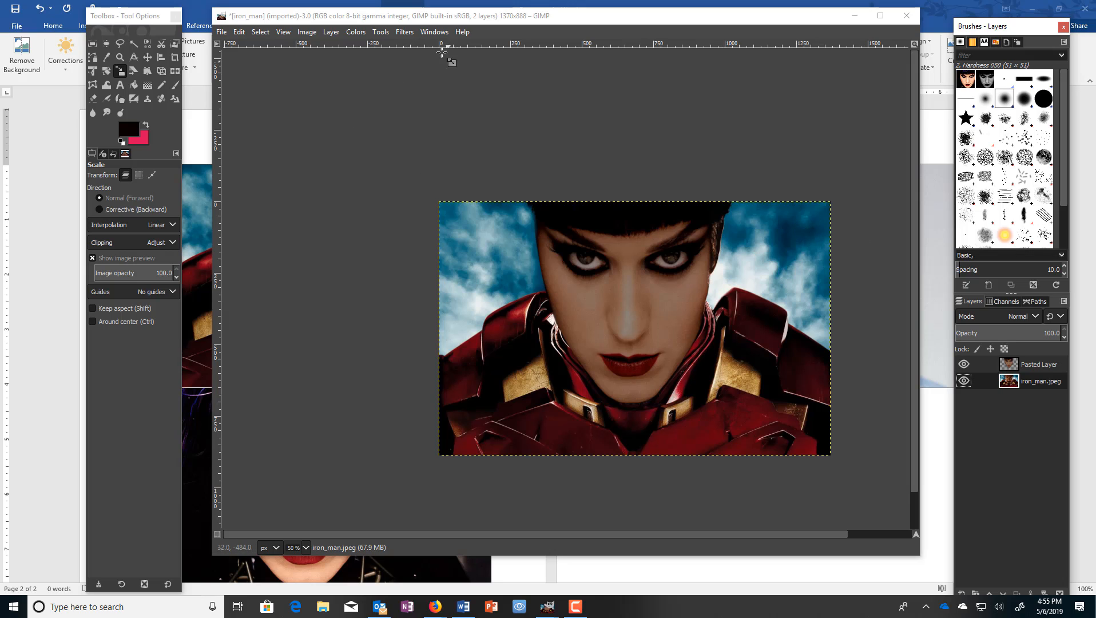
Enable Single-Window Mode and reposition the merged window so the toolbox can be seen
click(432, 33)
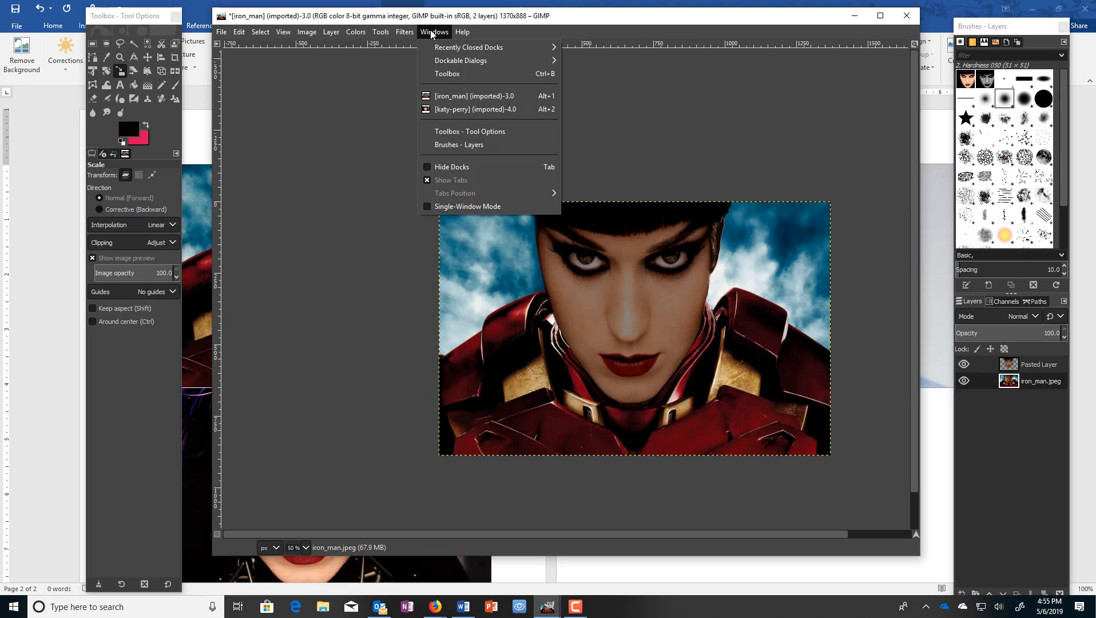
click(426, 207)
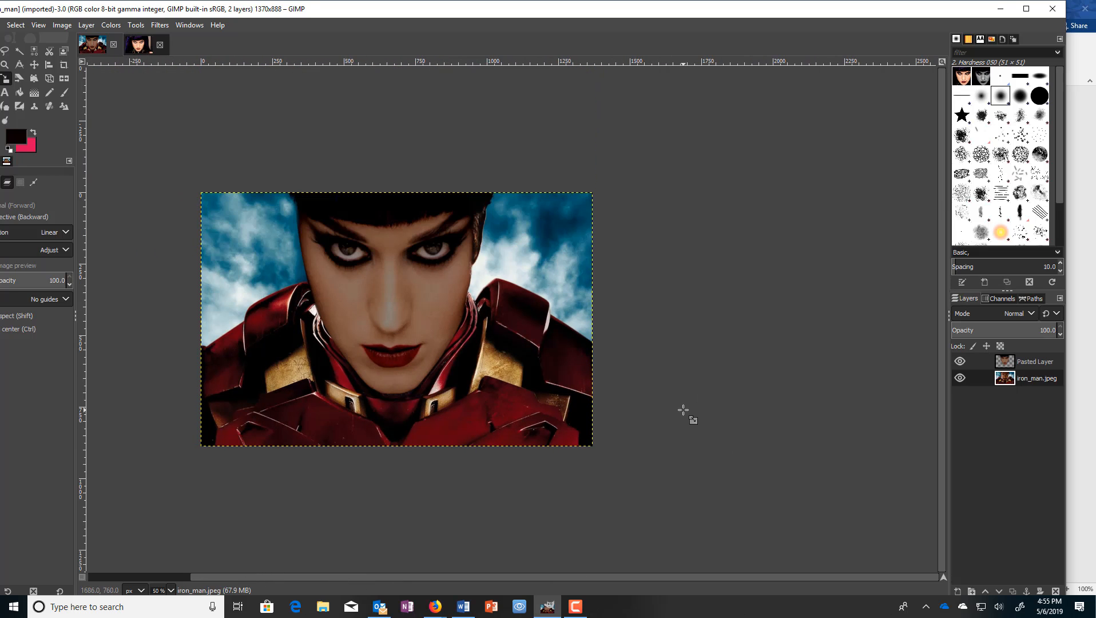
double_click(282, 11)
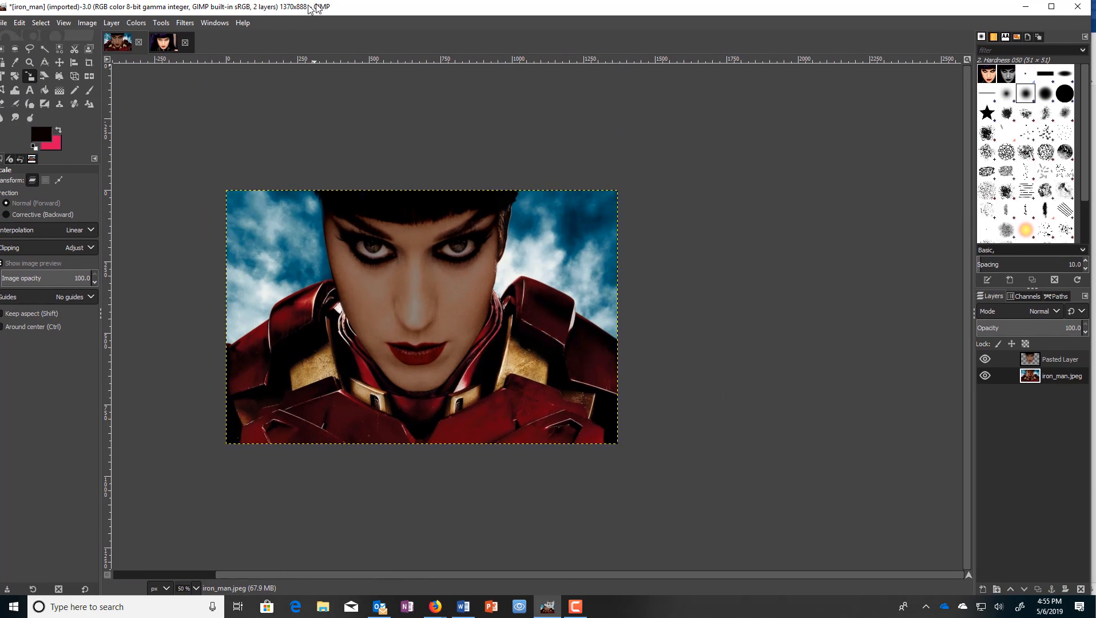
Turn off Single-Window Mode, bring the image into view and move both floating docks away from the screen edges
click(226, 25)
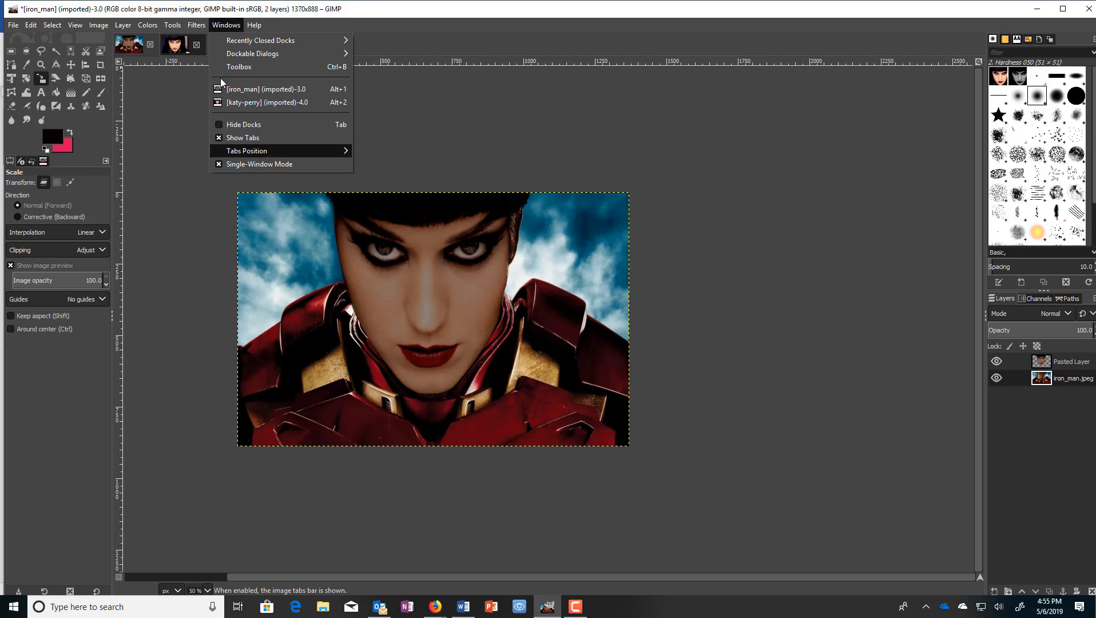
click(224, 164)
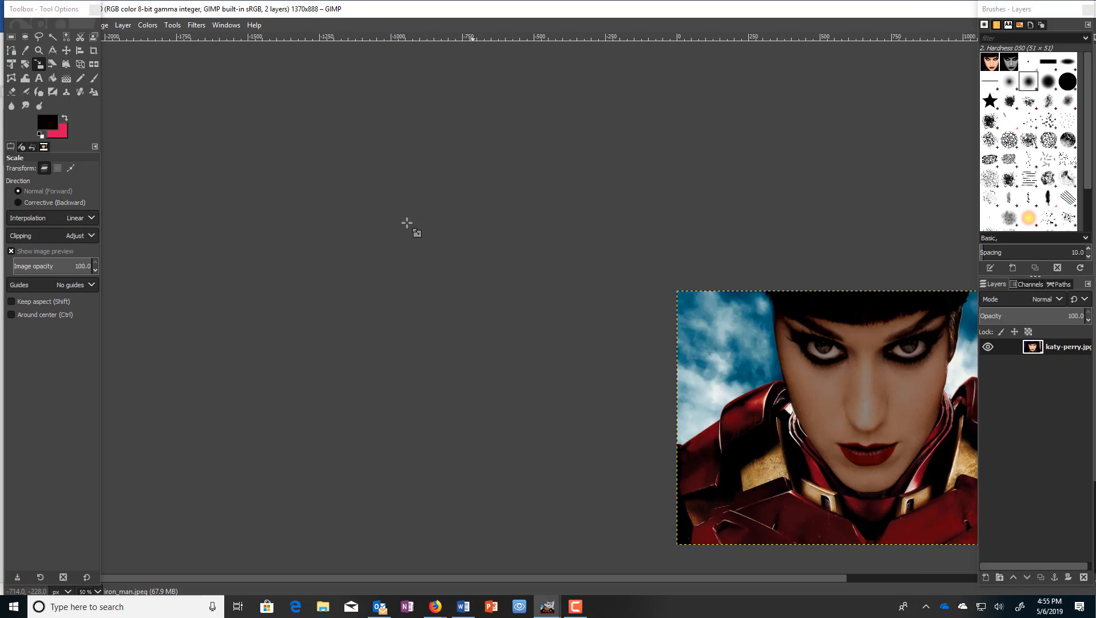
drag(574, 579, 811, 579)
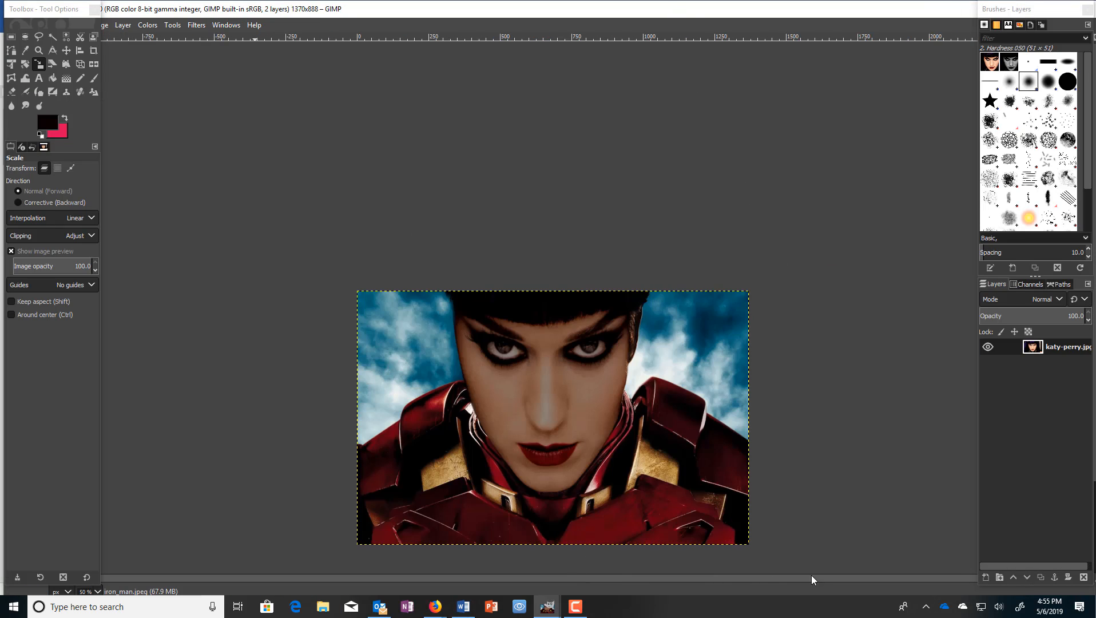
drag(1018, 9, 883, 101)
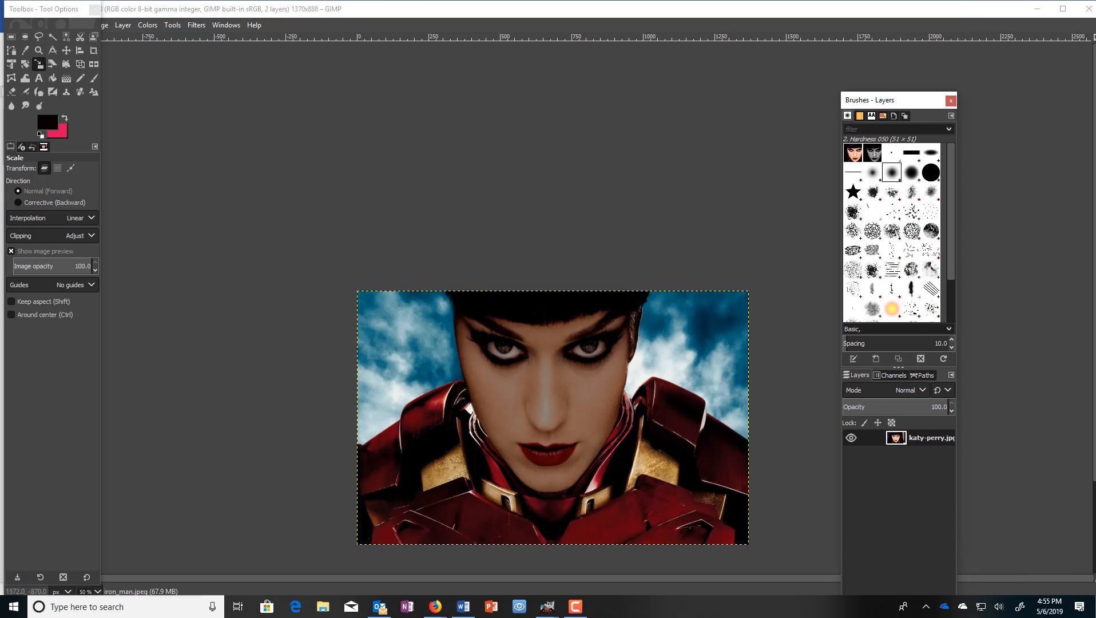
mouse_move(62, 11)
mouse_down()
mouse_move(101, 221)
mouse_move(119, 208)
mouse_up()
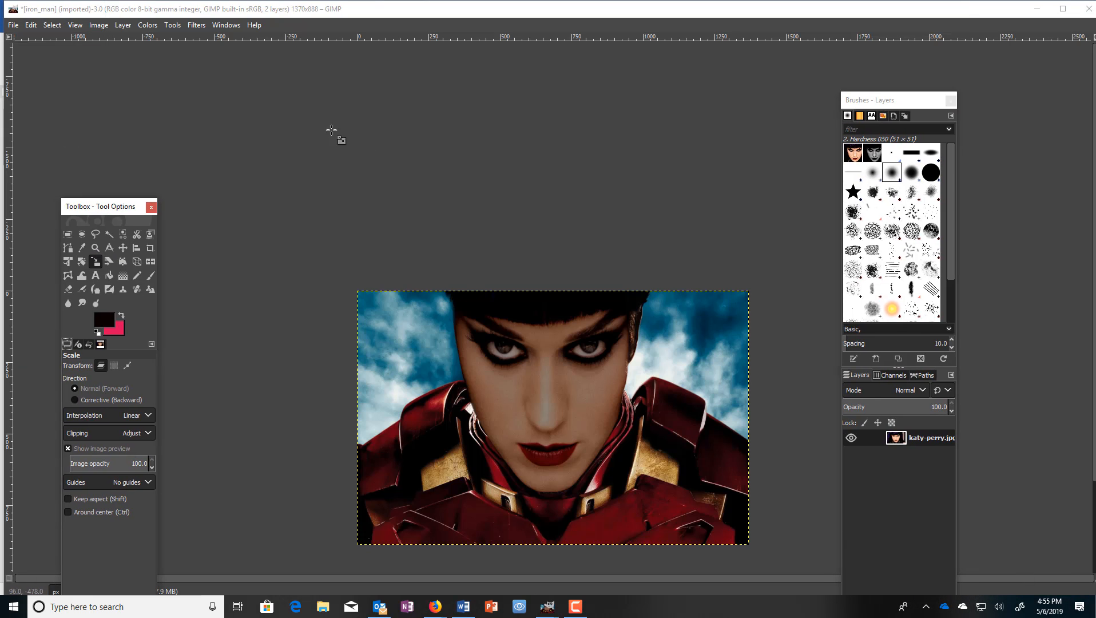
Turn Single-Window Mode back on and bring the iron_man image into view
click(226, 26)
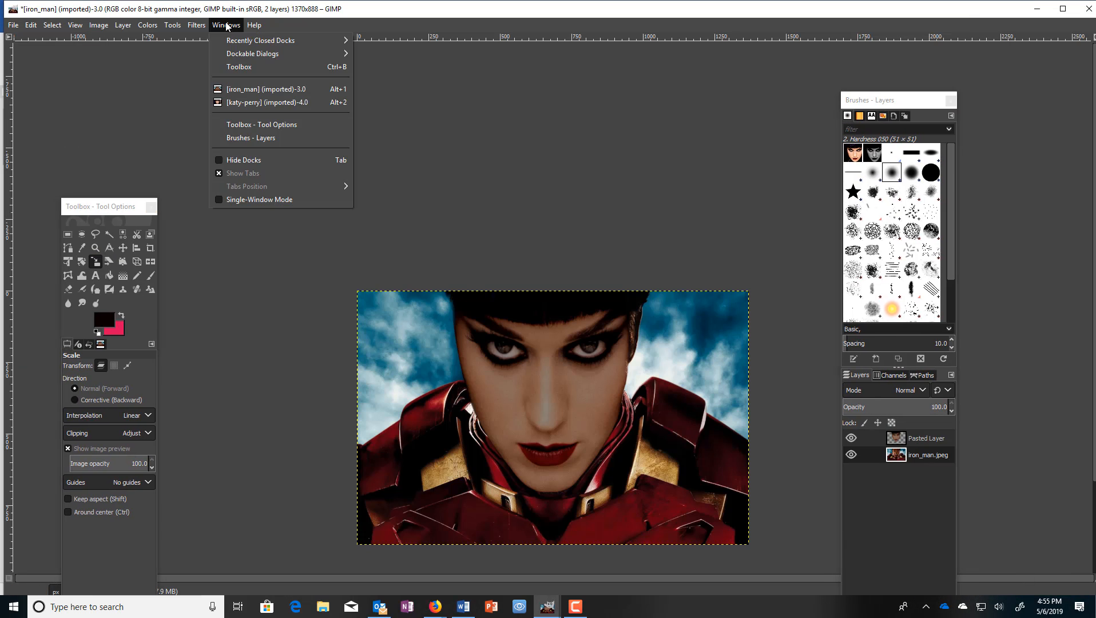
click(221, 200)
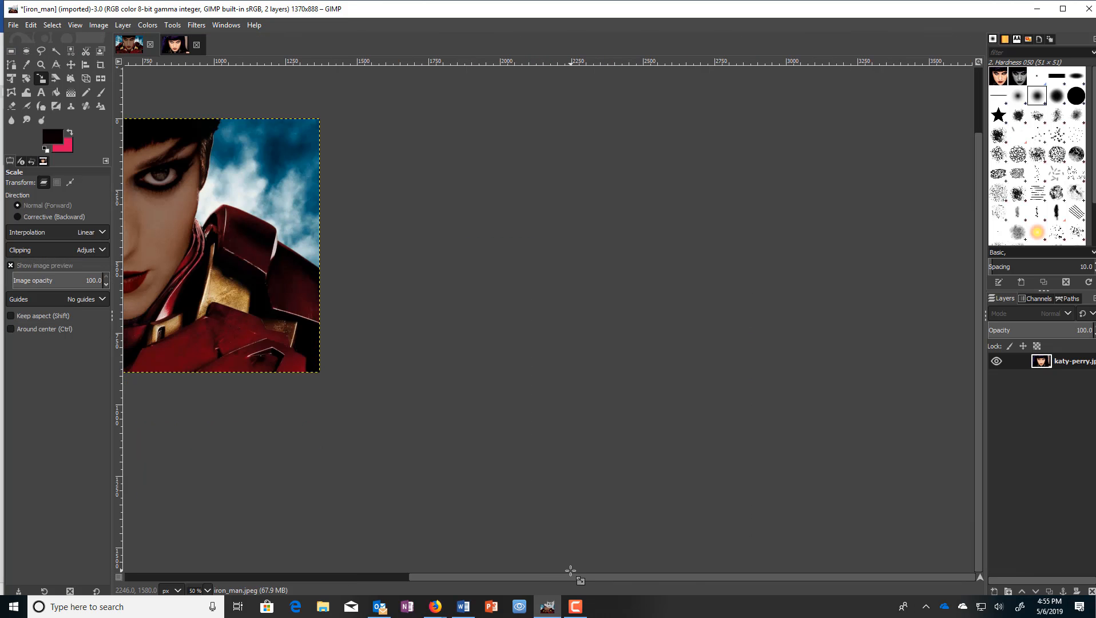
drag(570, 576, 324, 571)
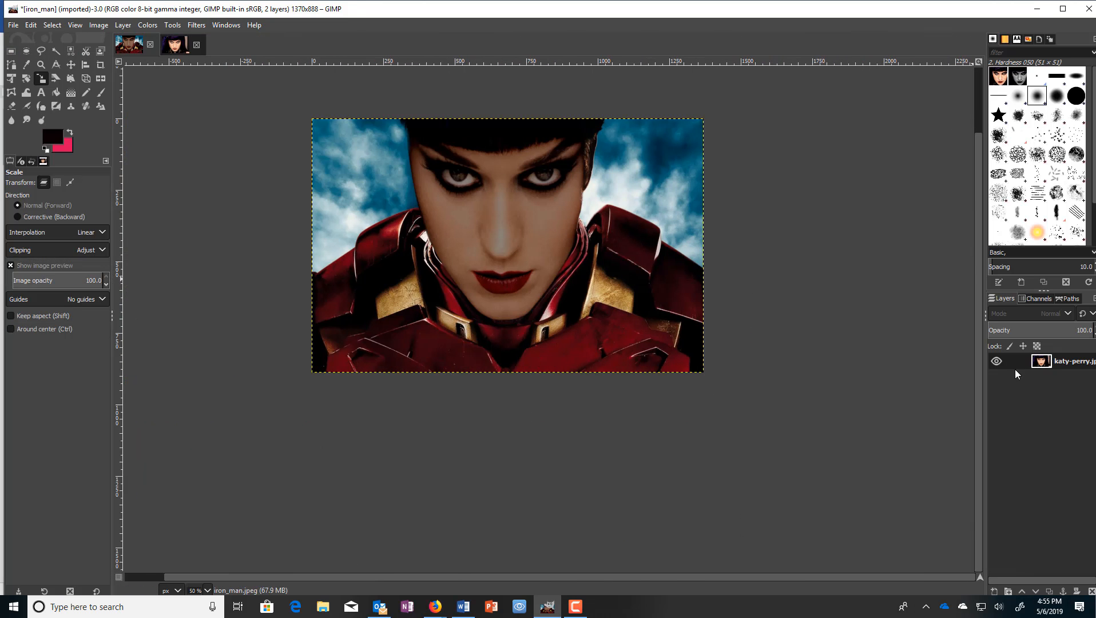
Close the open katy-perry and iron_man images, discarding their changes
click(196, 45)
click(549, 364)
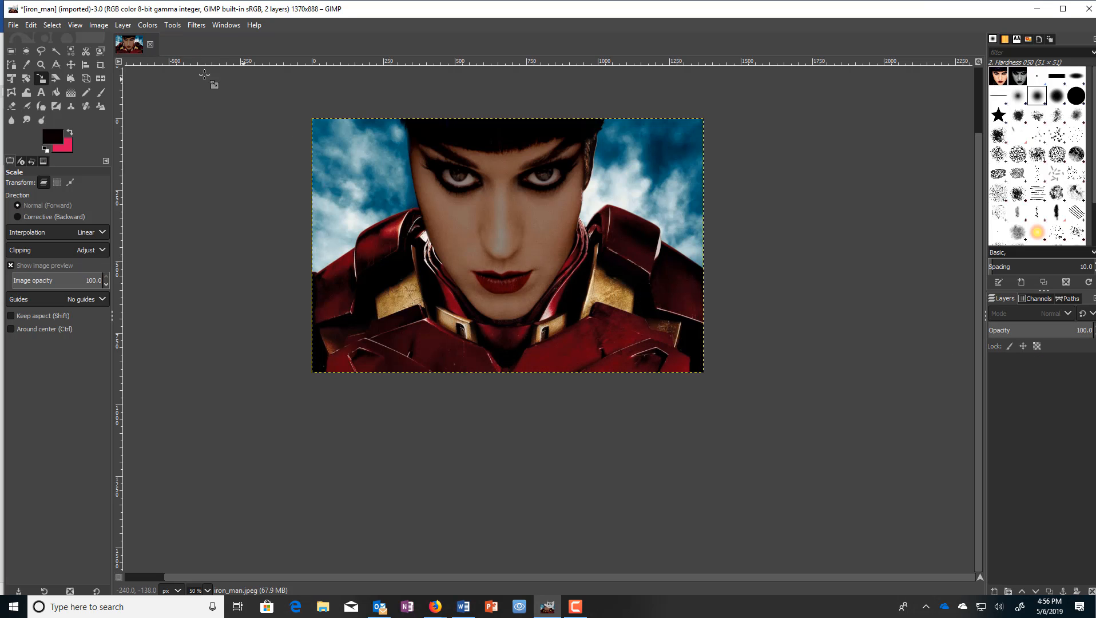
click(150, 44)
click(552, 369)
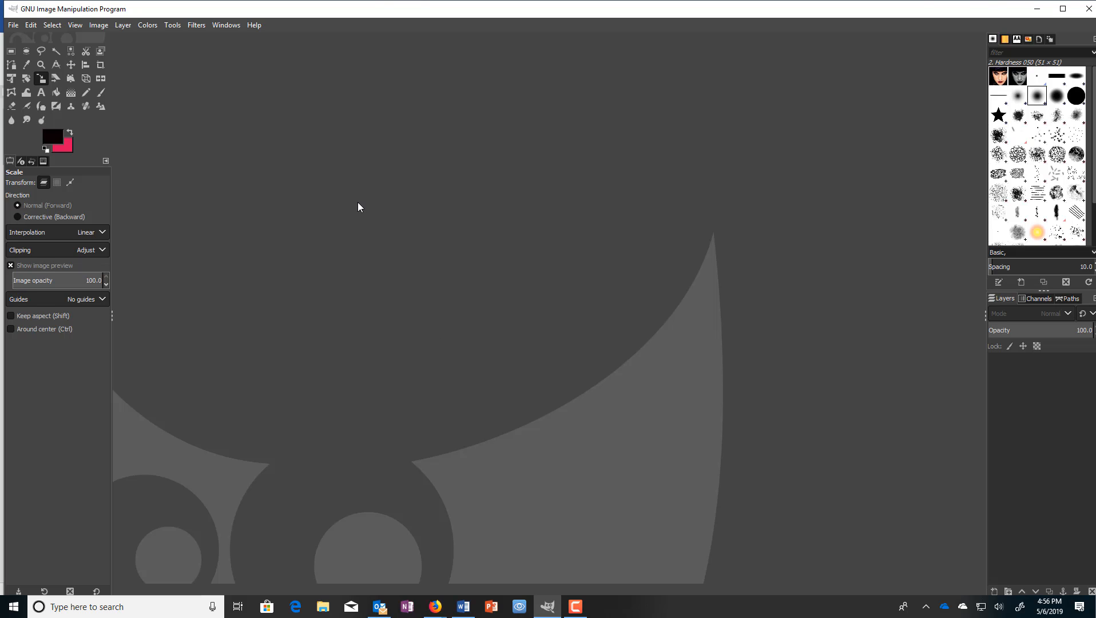
Open iron_man.jpeg and katy-perry.jpg from the GIMP folder as separate images and show the iron_man image
click(13, 25)
click(32, 66)
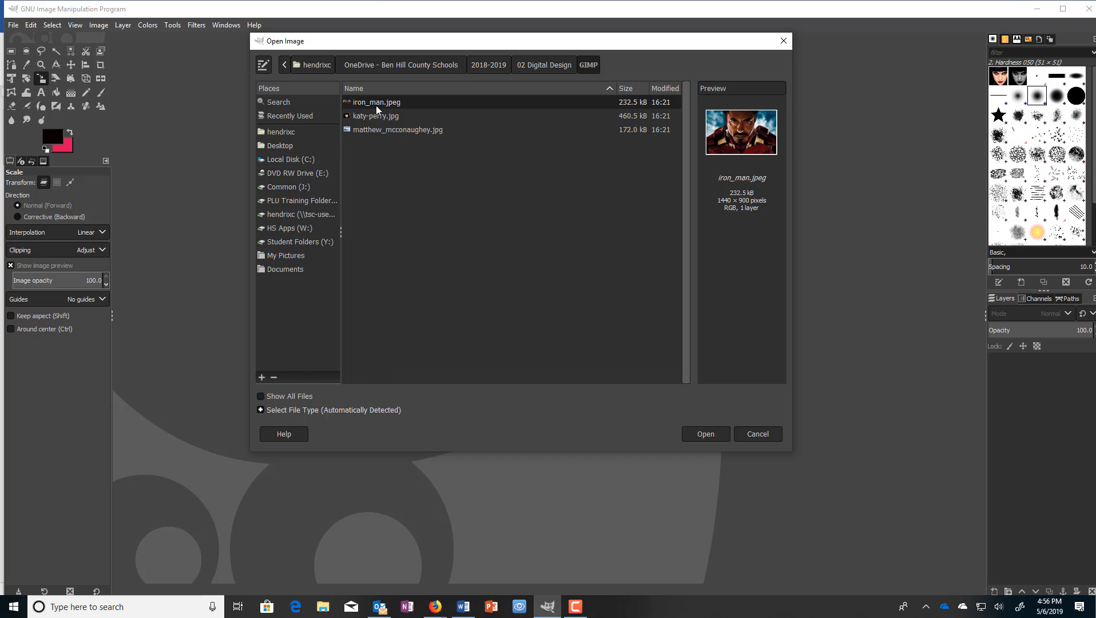
click(360, 117)
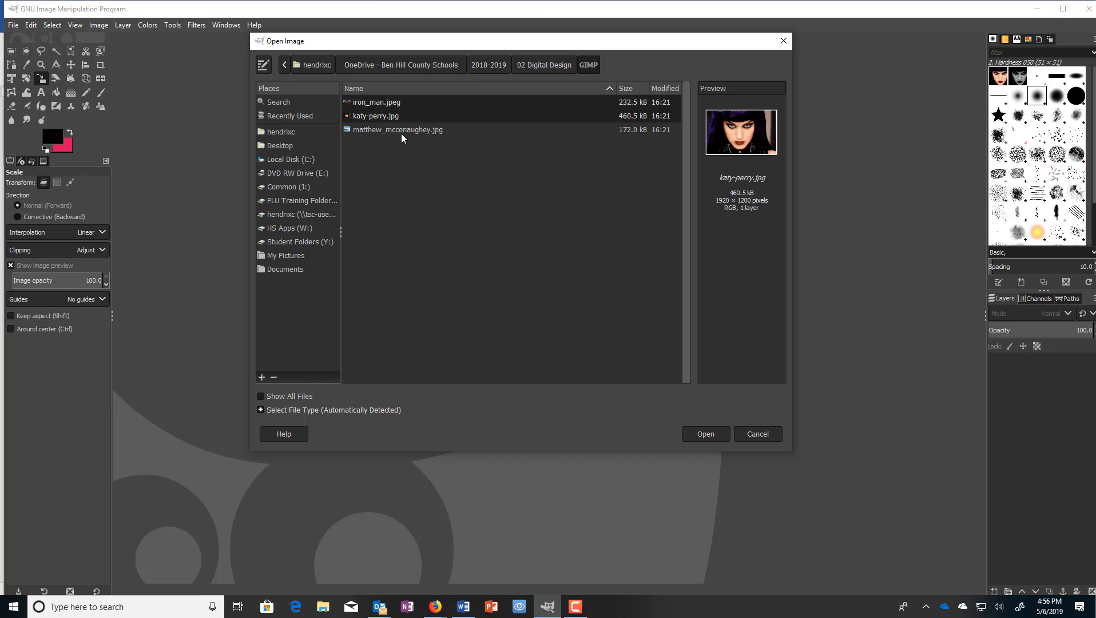
click(378, 102)
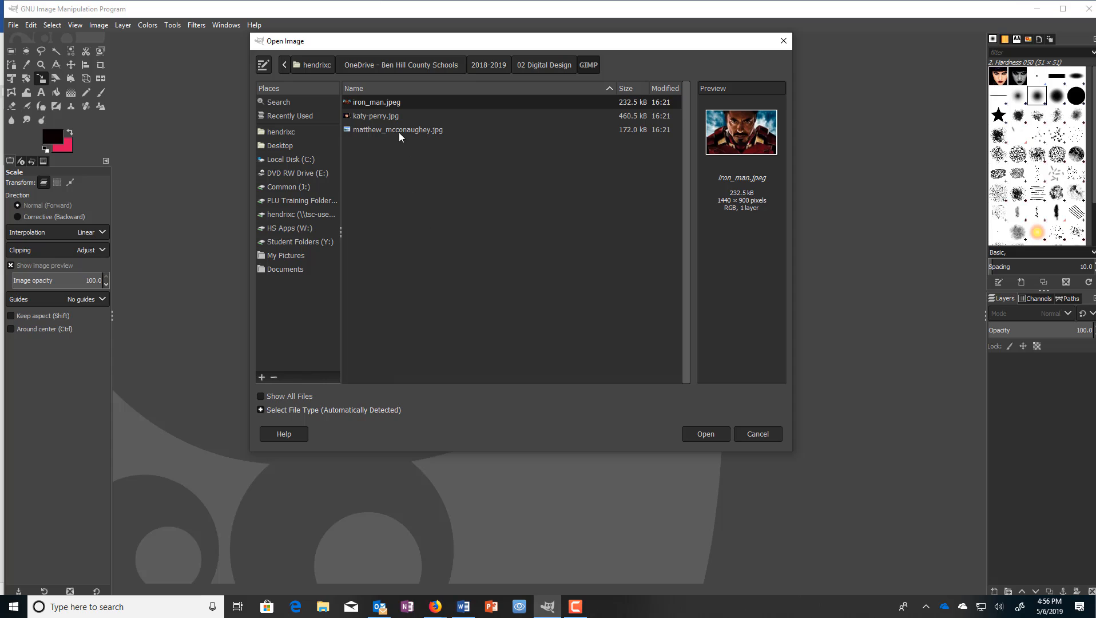
click(394, 130)
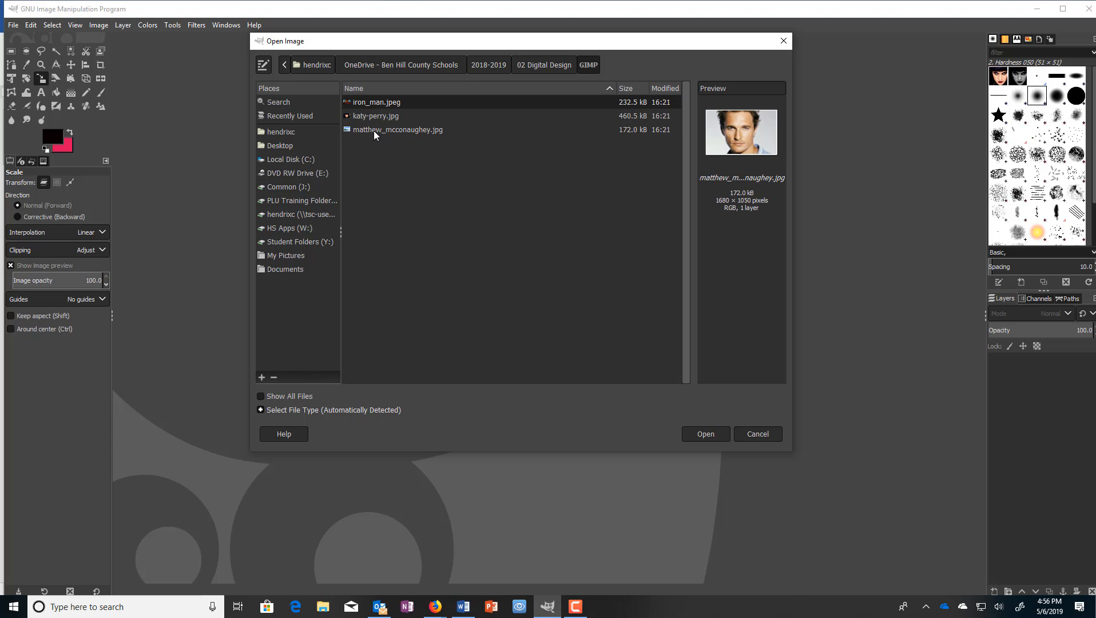
click(367, 114)
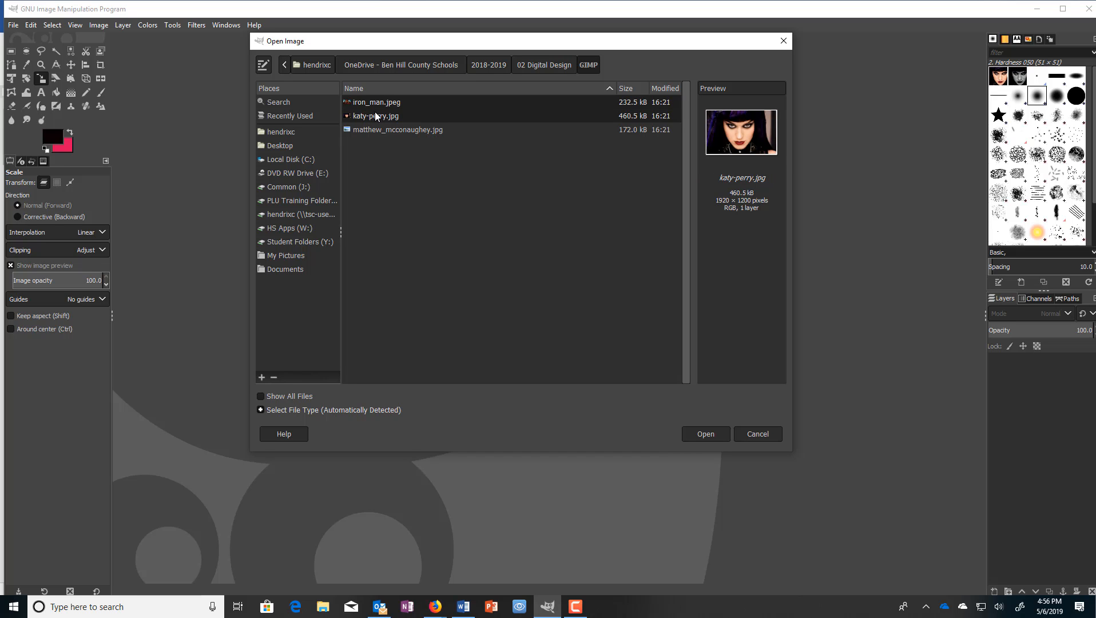
click(703, 434)
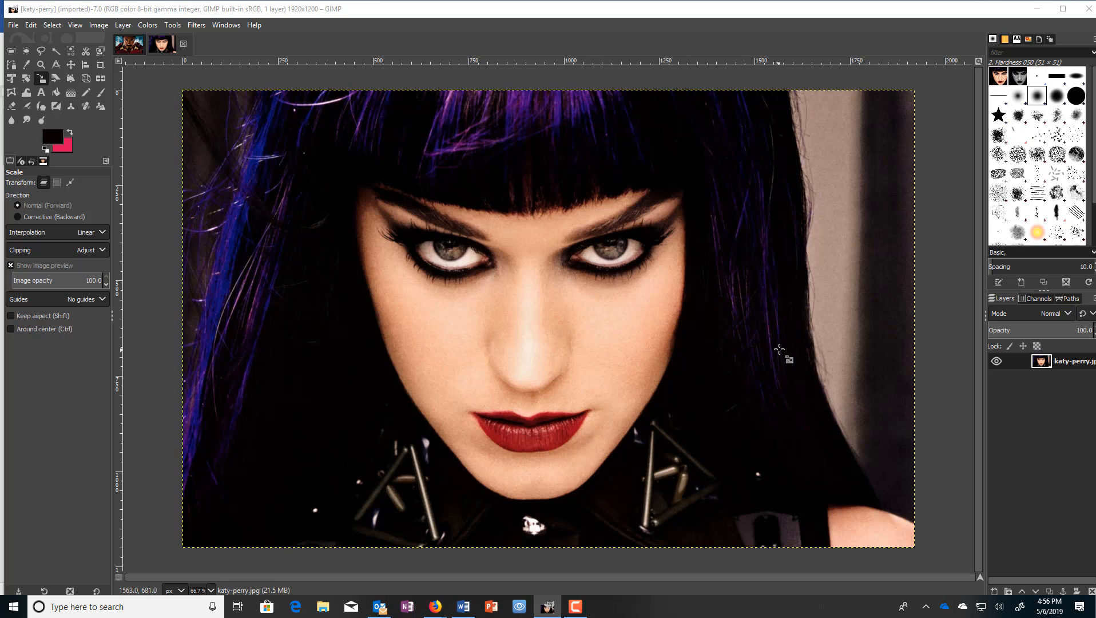
click(130, 46)
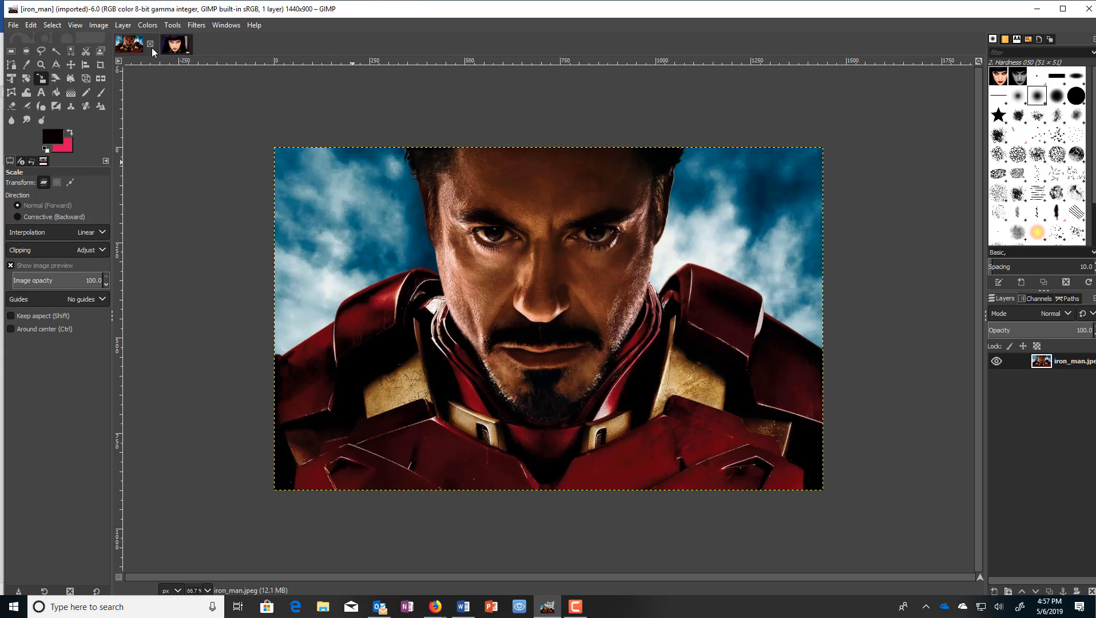
In the katy-perry image, draw a rectangular selection around the face, about 1211 × 1126 px, starting at position 307, 38
click(180, 51)
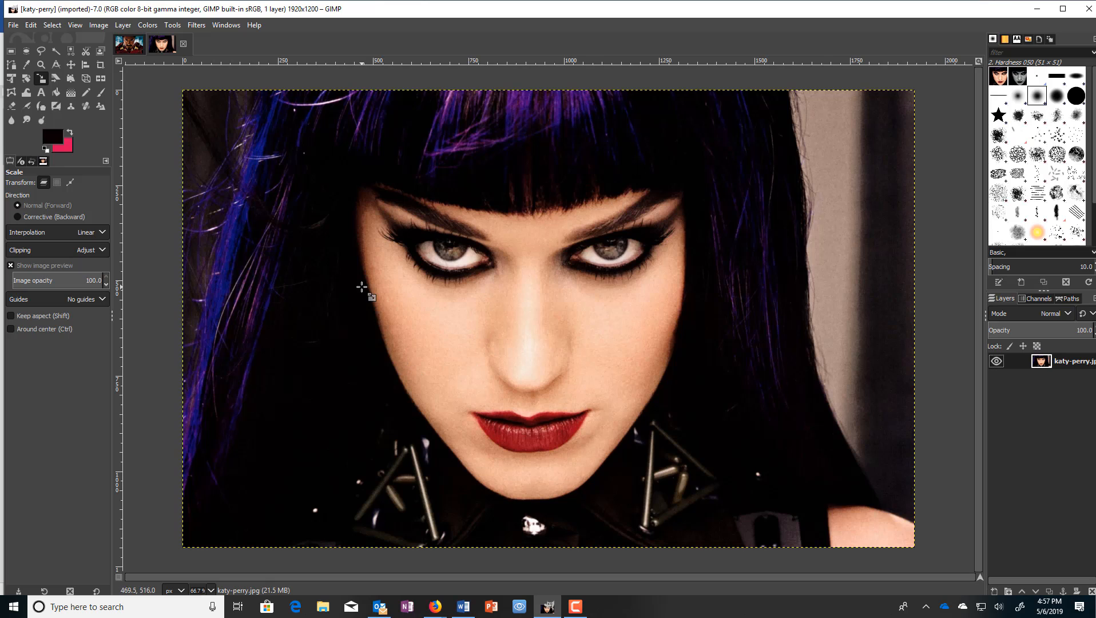
click(9, 54)
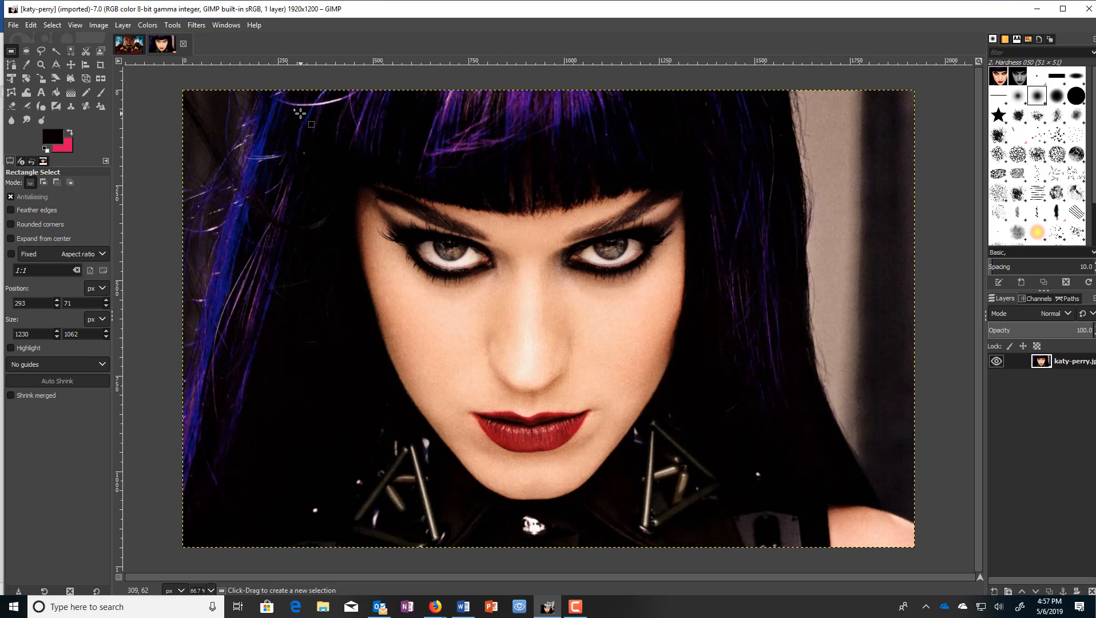
click(302, 109)
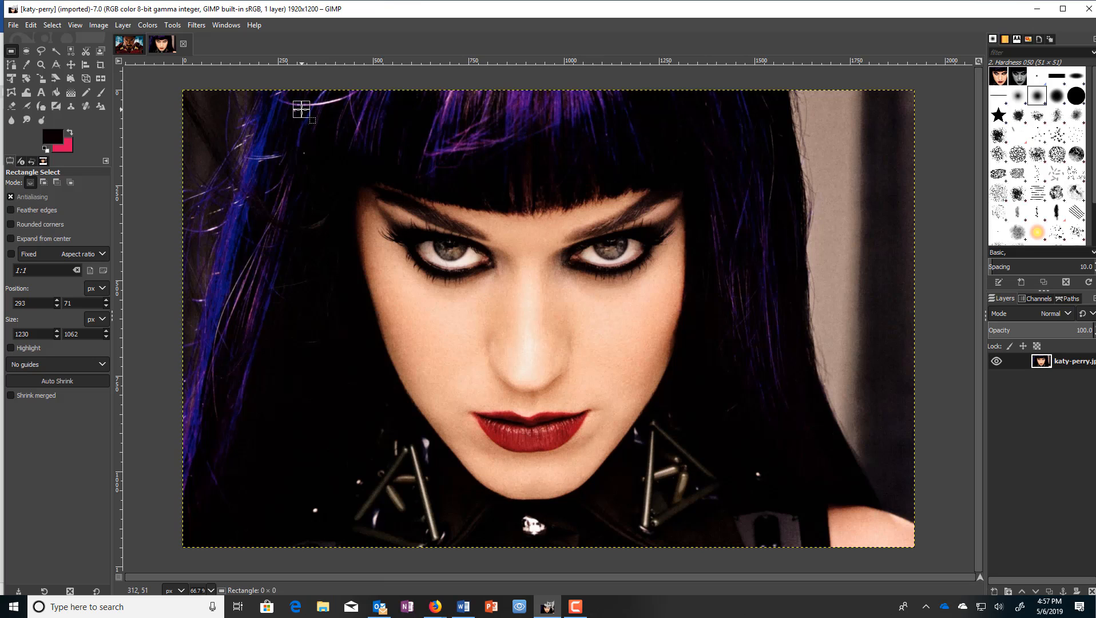
drag(301, 108, 761, 512)
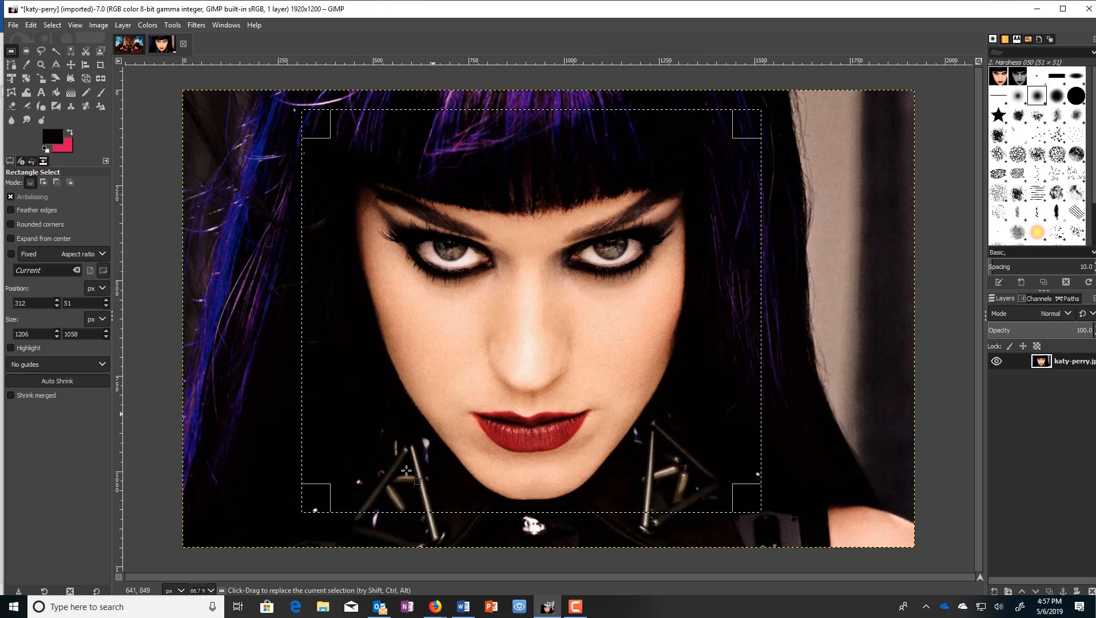
mouse_move(314, 499)
mouse_down()
mouse_move(288, 499)
mouse_move(324, 497)
mouse_up()
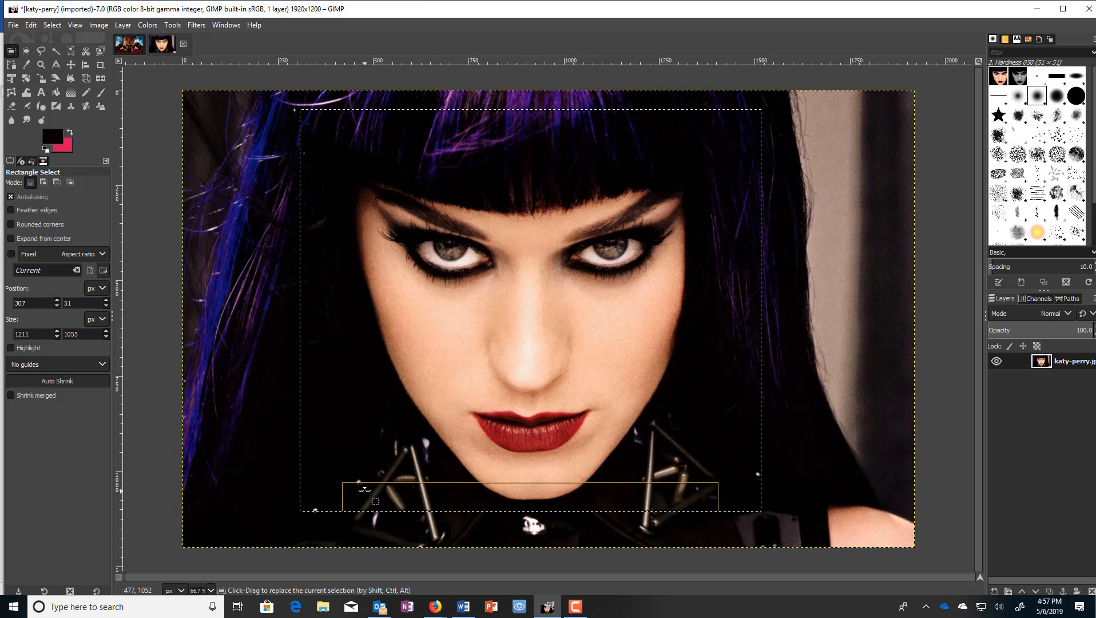
drag(536, 499, 533, 521)
drag(524, 121, 523, 112)
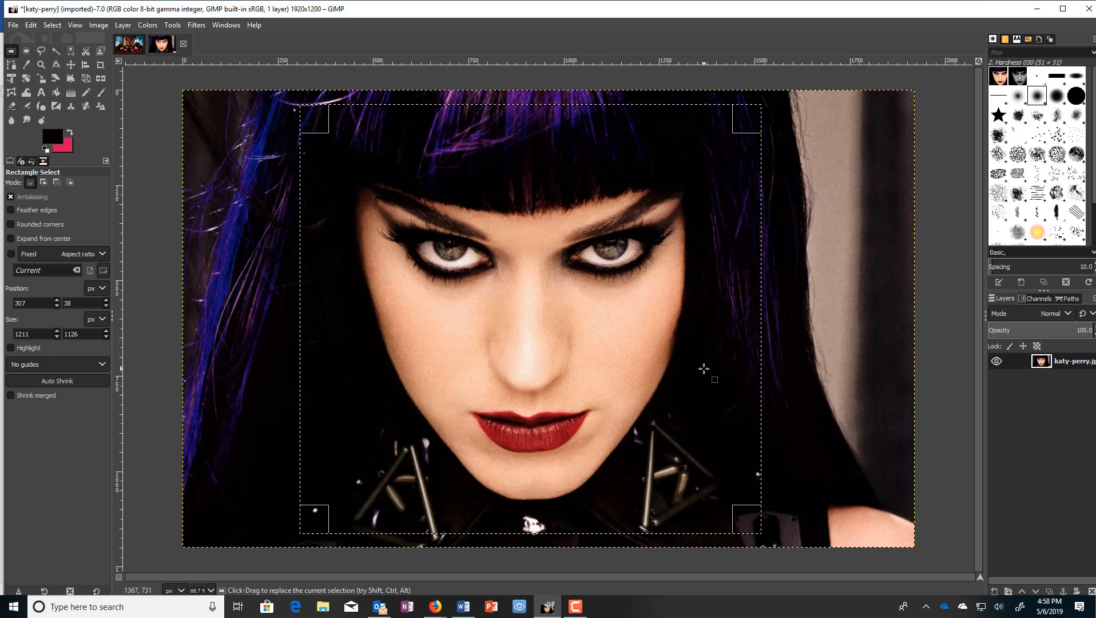
Copy the selected face area of the katy-perry image to the clipboard
key(ctrl)
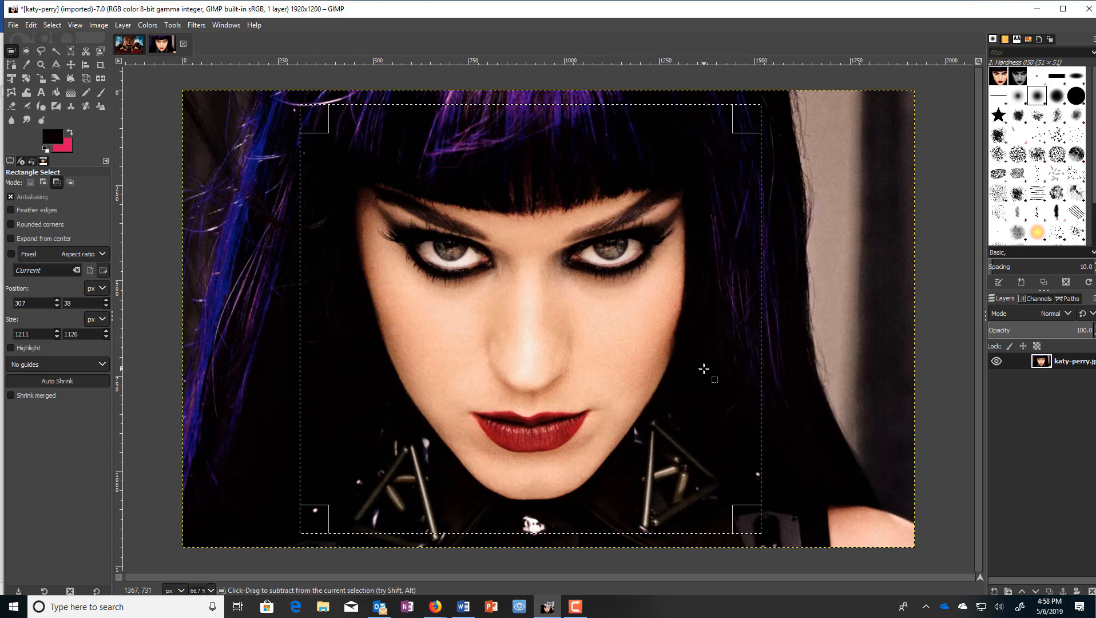
key(ctrl+c)
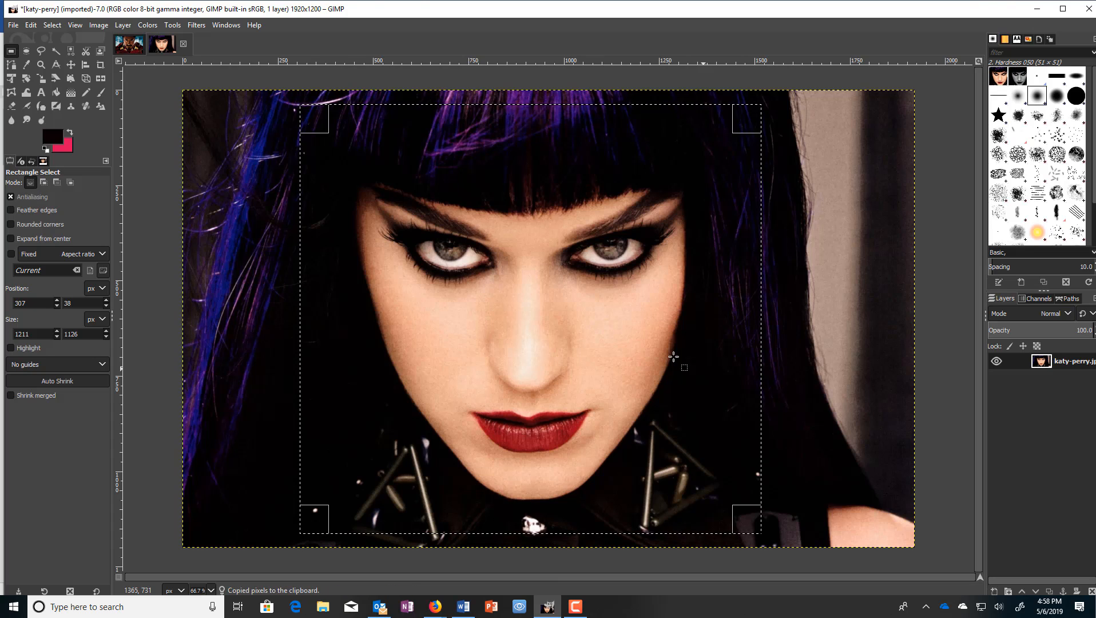
click(29, 25)
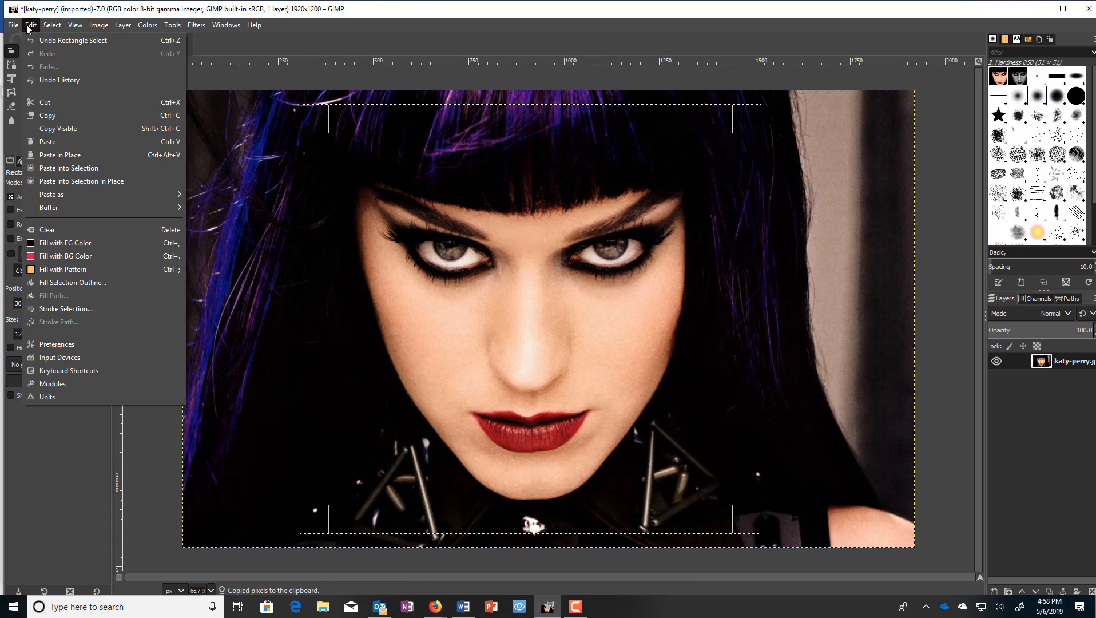
Copy the selected face, paste it into the iron_man image and convert the floating selection to a new layer
click(52, 117)
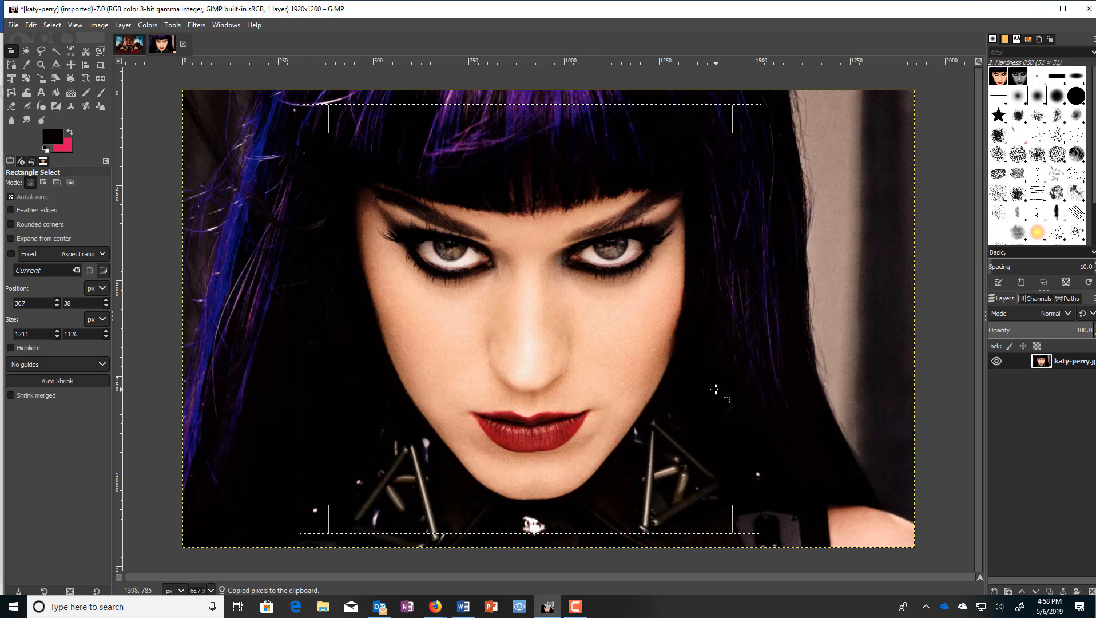
click(131, 48)
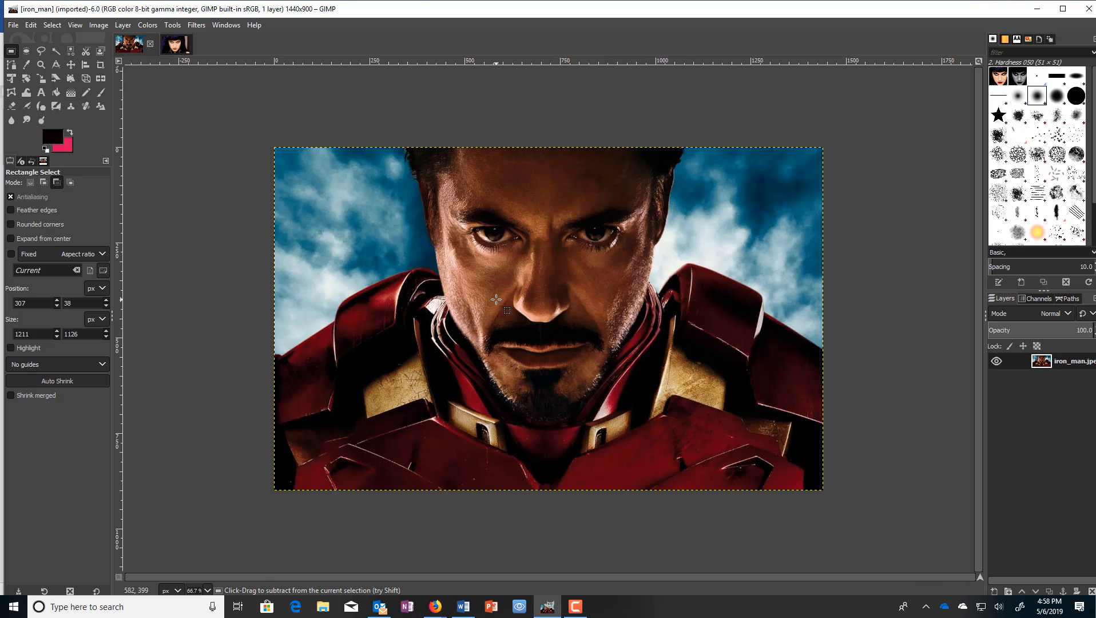
key(ctrl+v)
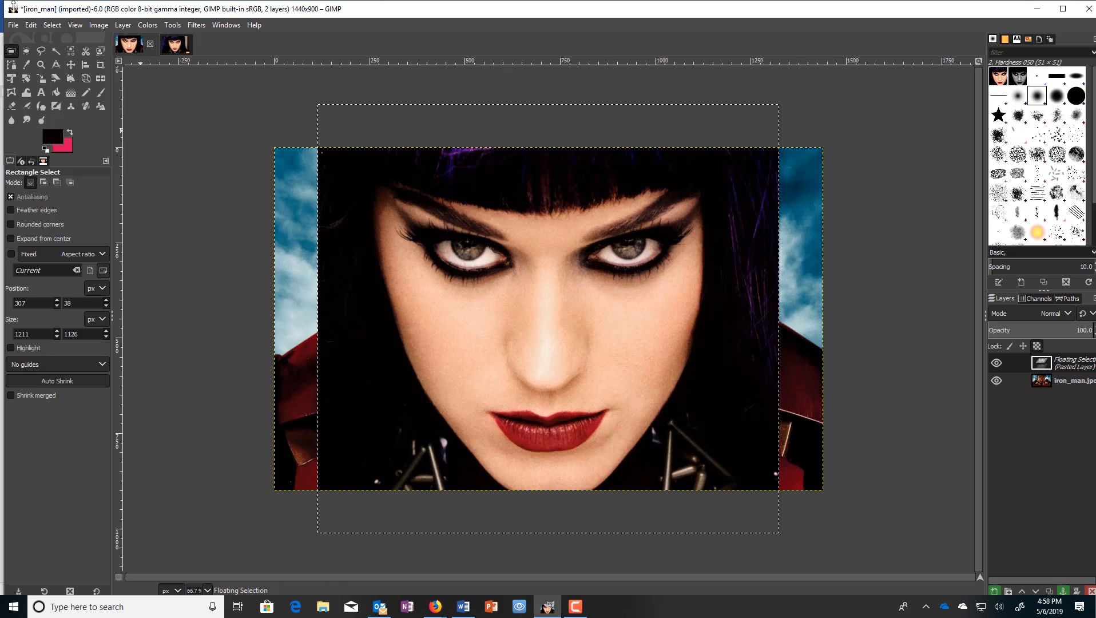
click(31, 26)
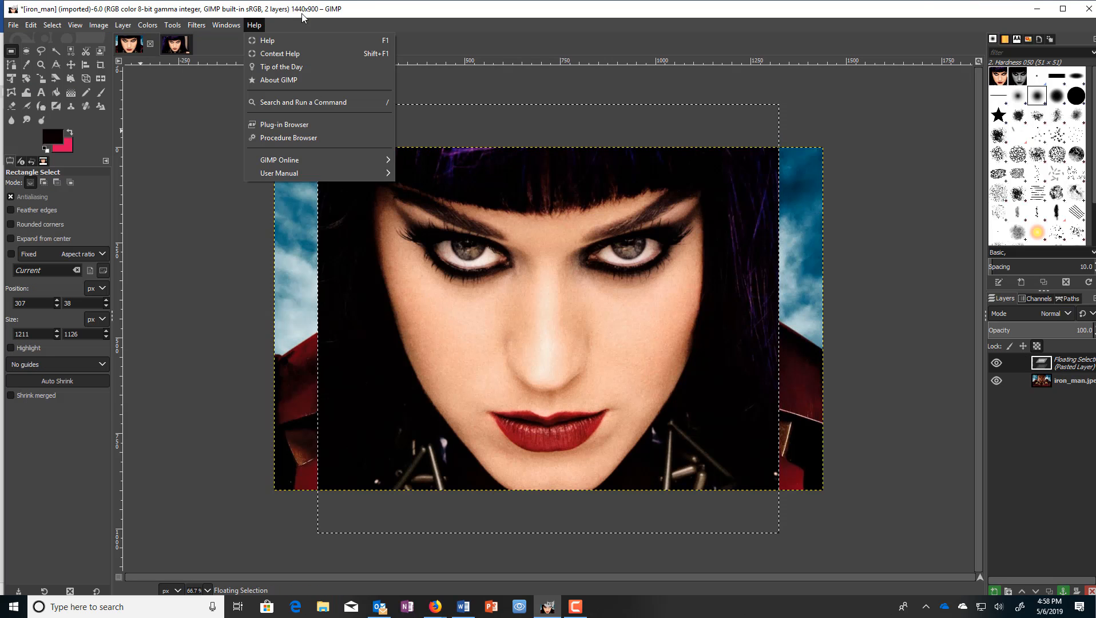
click(383, 10)
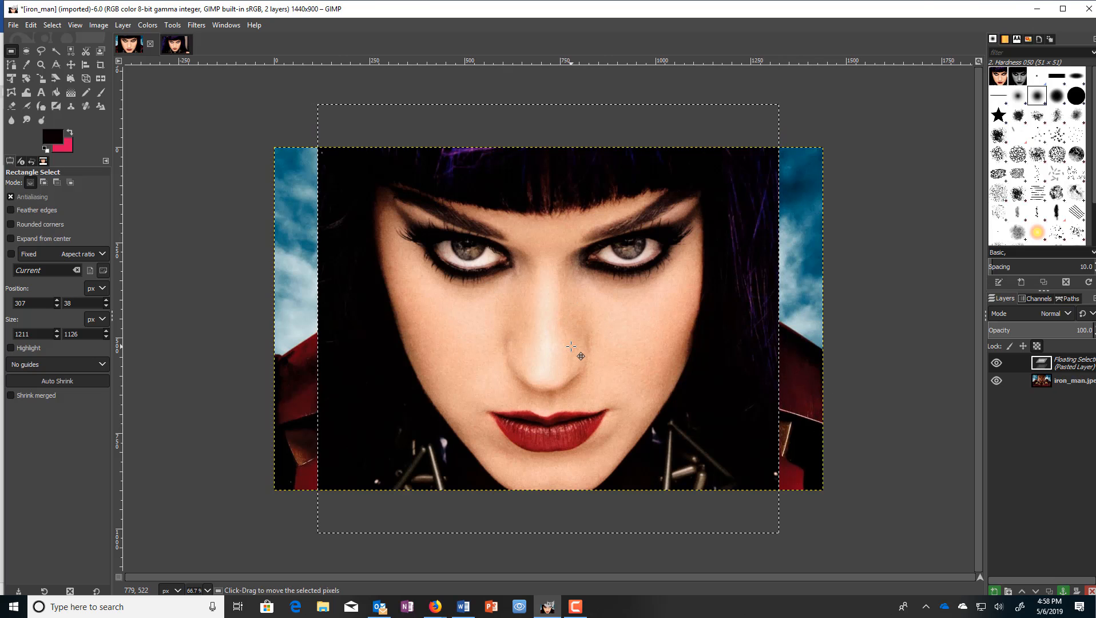
right_click(1070, 369)
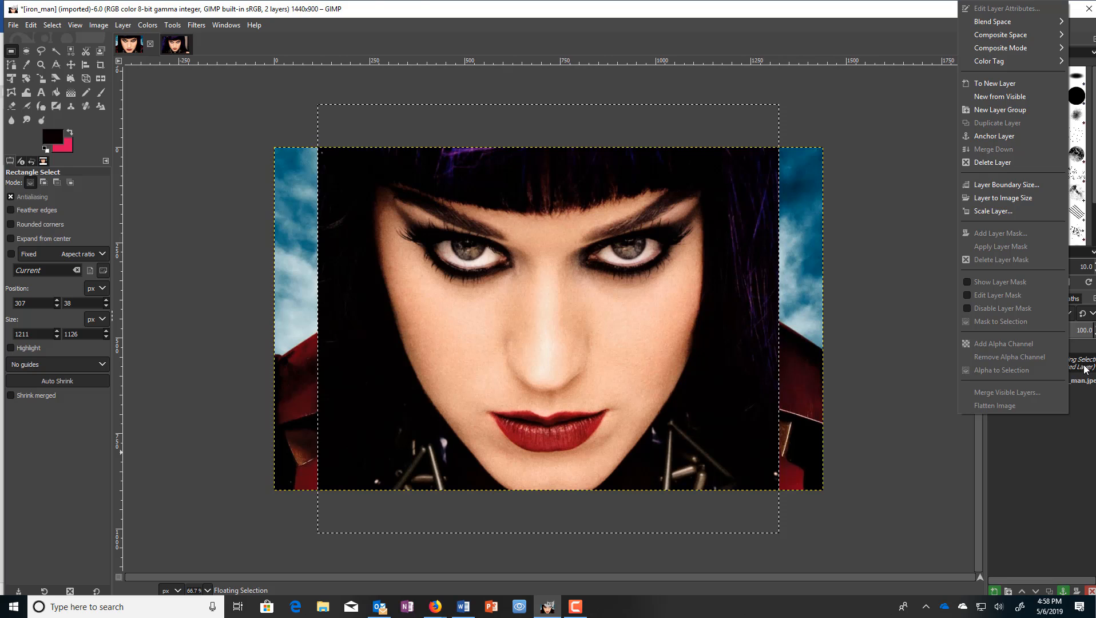
click(994, 84)
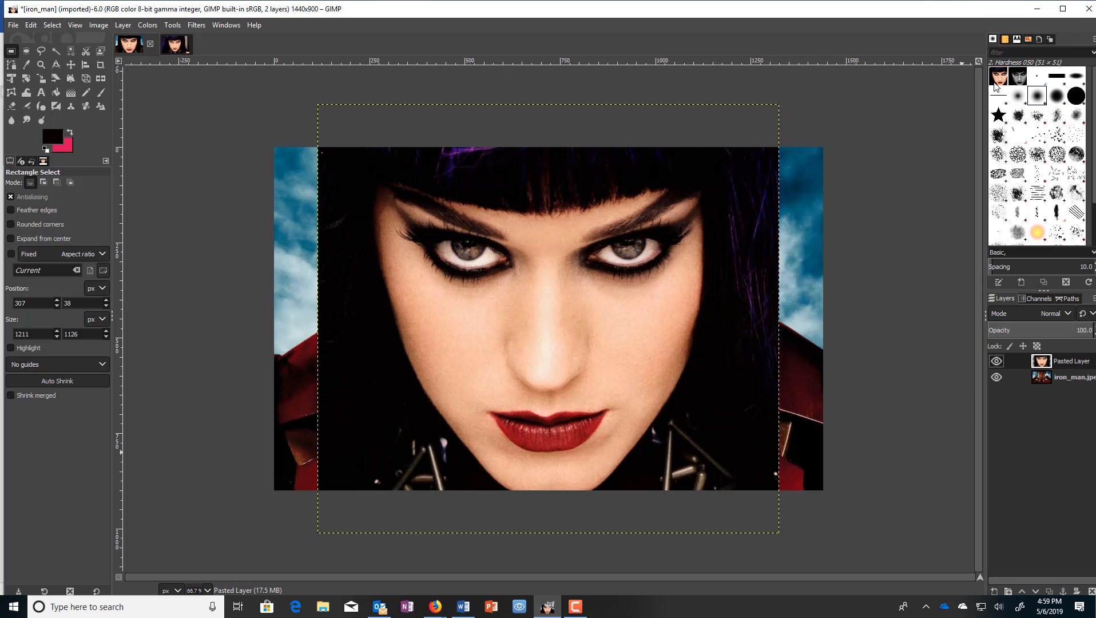
Rename the pasted face layer as Katie
double_click(1062, 363)
text(Katie)
key(Return)
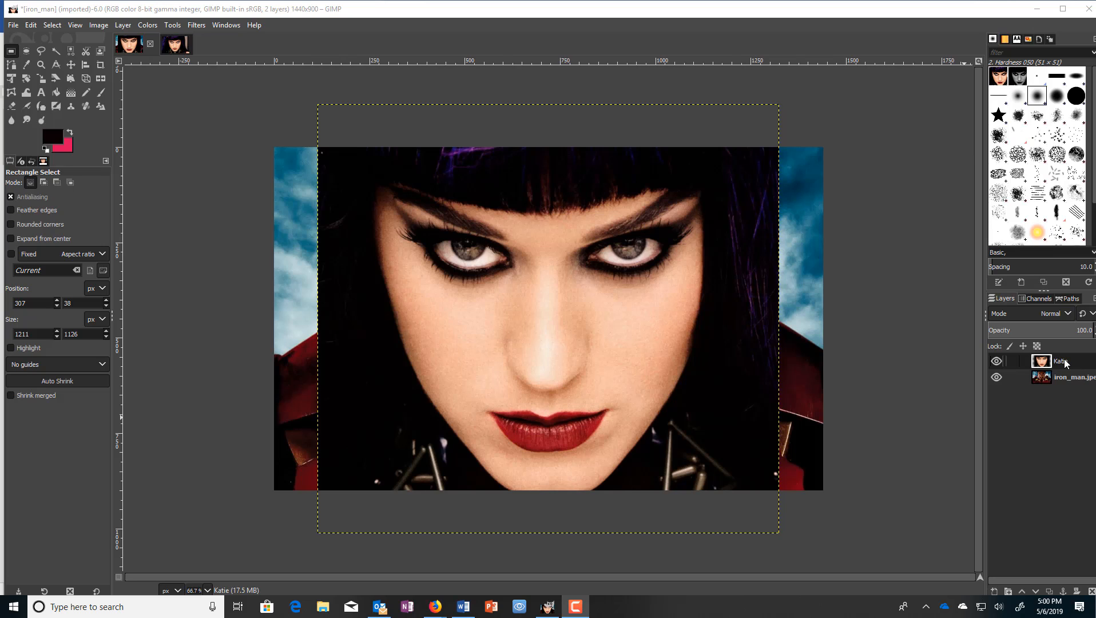
Try changing the Katie layer's position in the layer stack relative to the iron_man layer
mouse_move(1074, 361)
mouse_down()
mouse_move(1074, 375)
mouse_move(1016, 386)
mouse_move(1076, 380)
mouse_up()
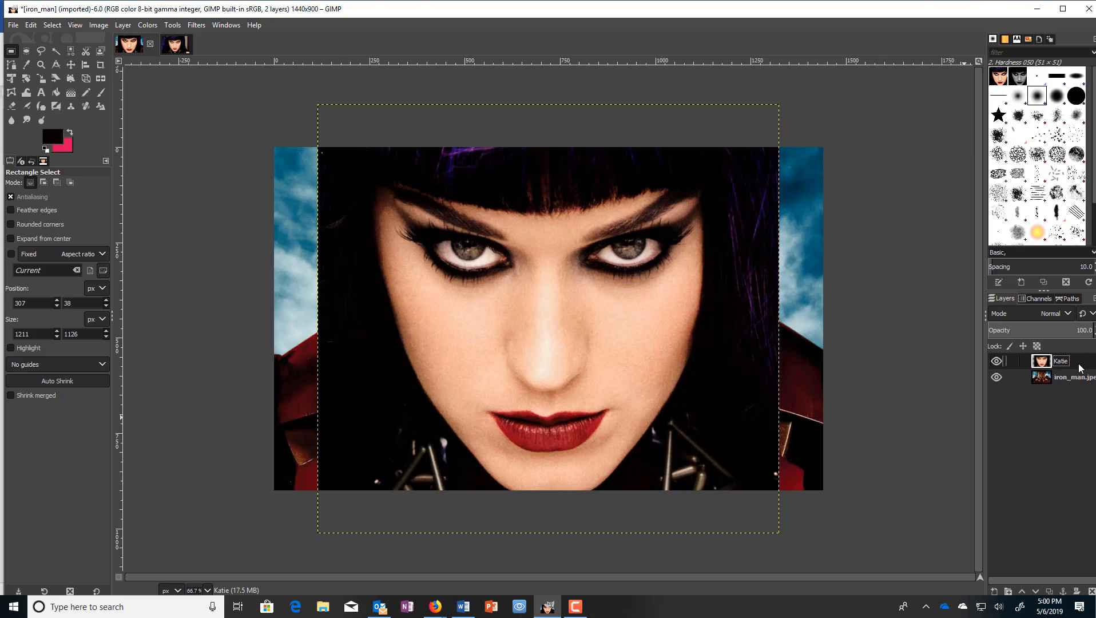
click(1024, 593)
click(1023, 592)
click(1082, 367)
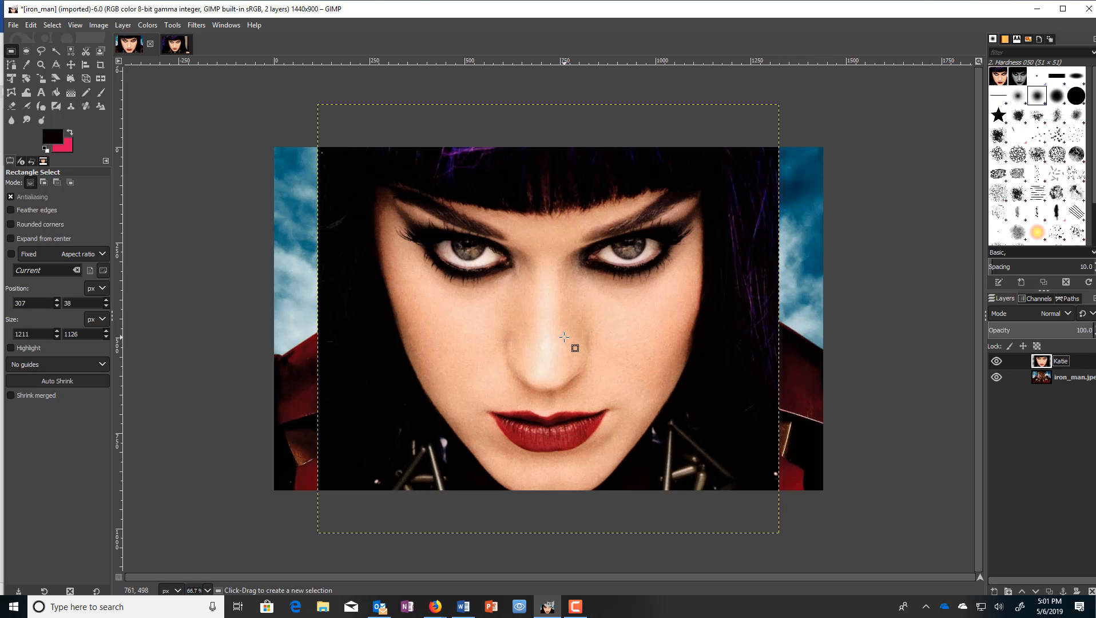
Scale the Katie layer down to about 926 × 871 px, positioned over the face in the iron_man image
click(42, 80)
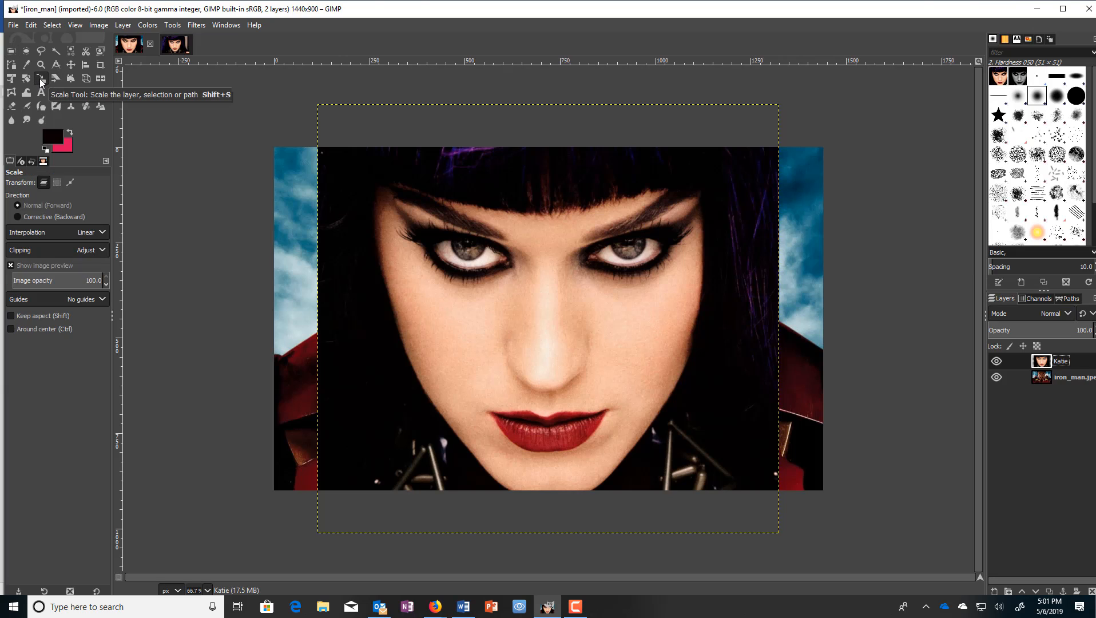
drag(749, 483, 676, 419)
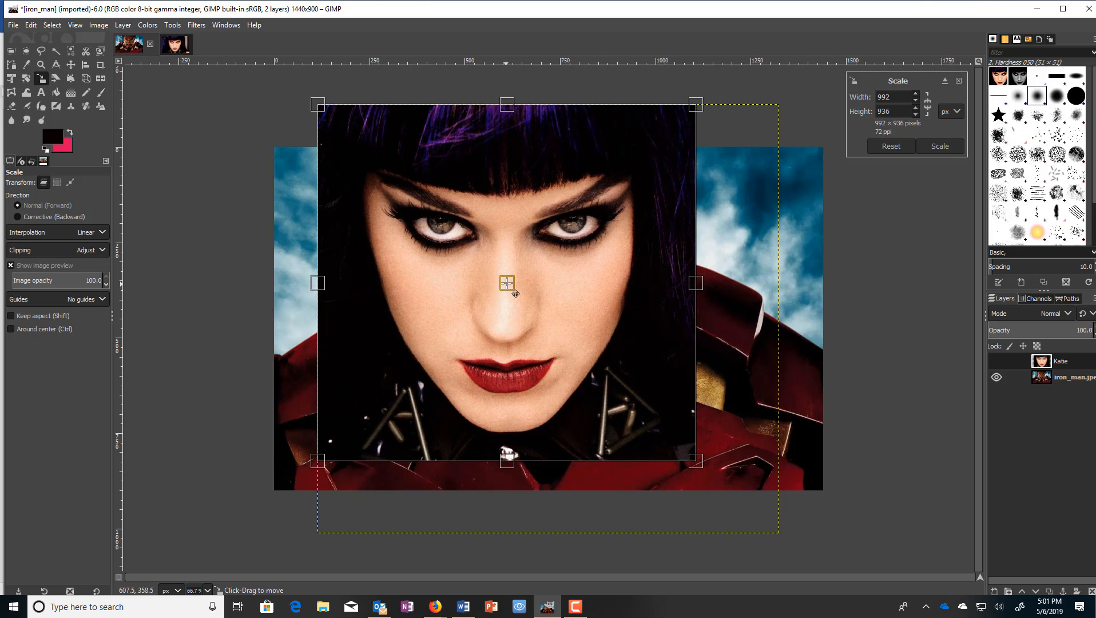
drag(515, 292, 563, 337)
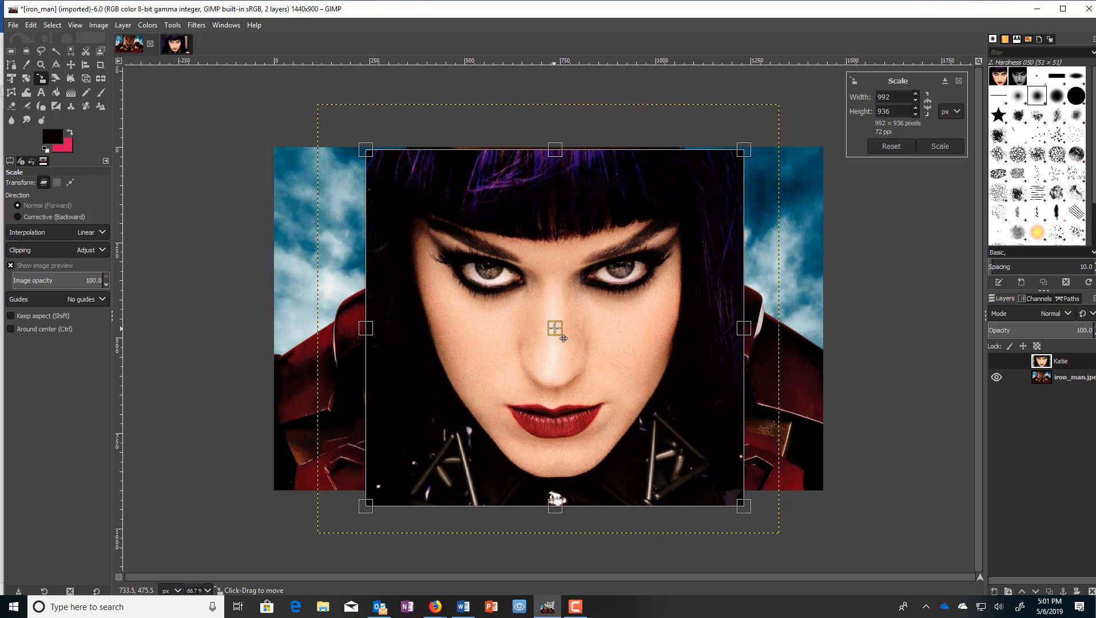
drag(755, 514, 719, 482)
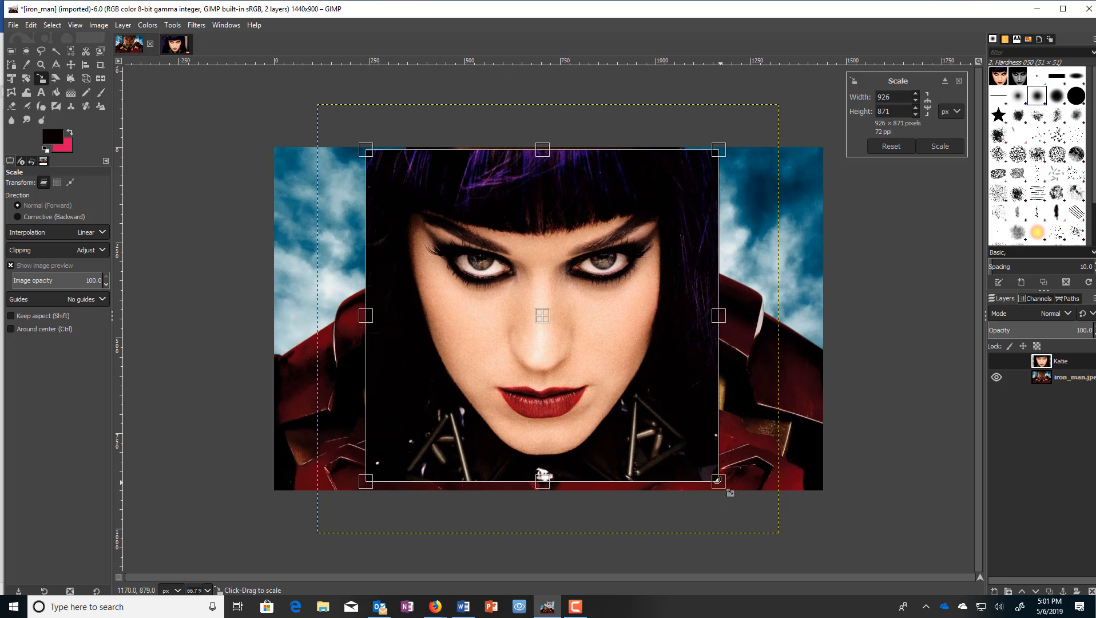
drag(539, 313, 541, 318)
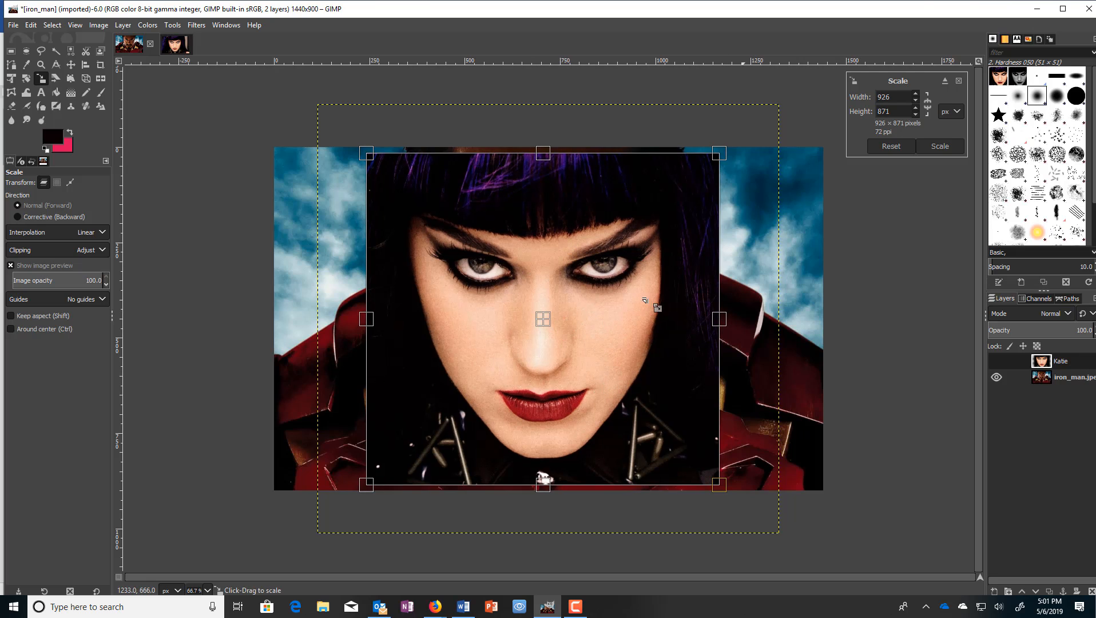
click(940, 146)
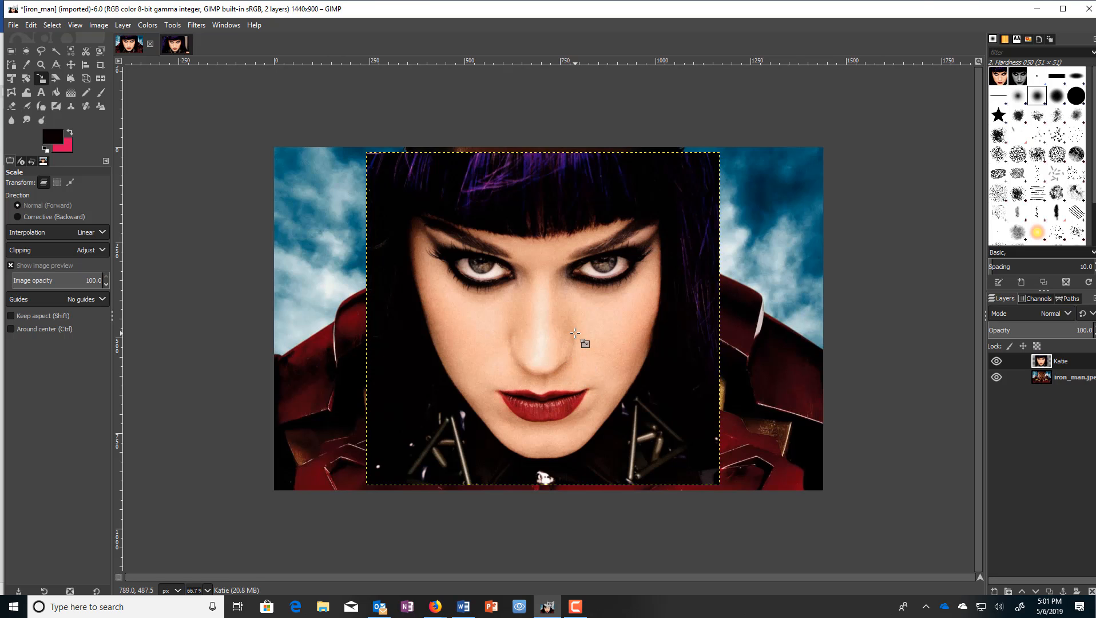
Reduce the Katie layer's opacity to about 25.9 so the face underneath shows through
click(1069, 361)
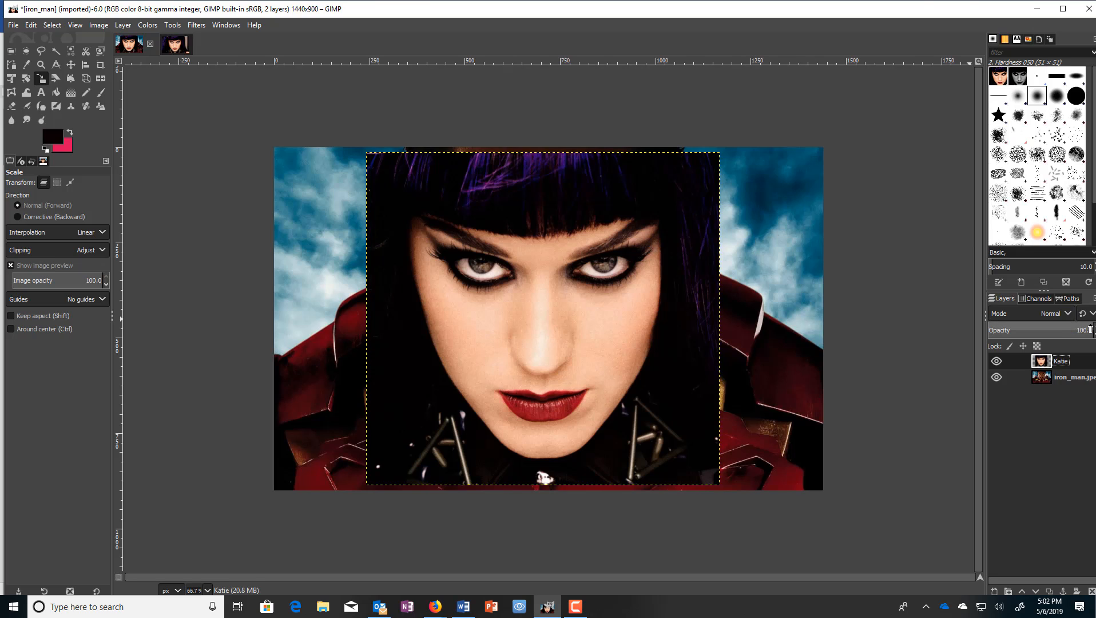
click(1051, 330)
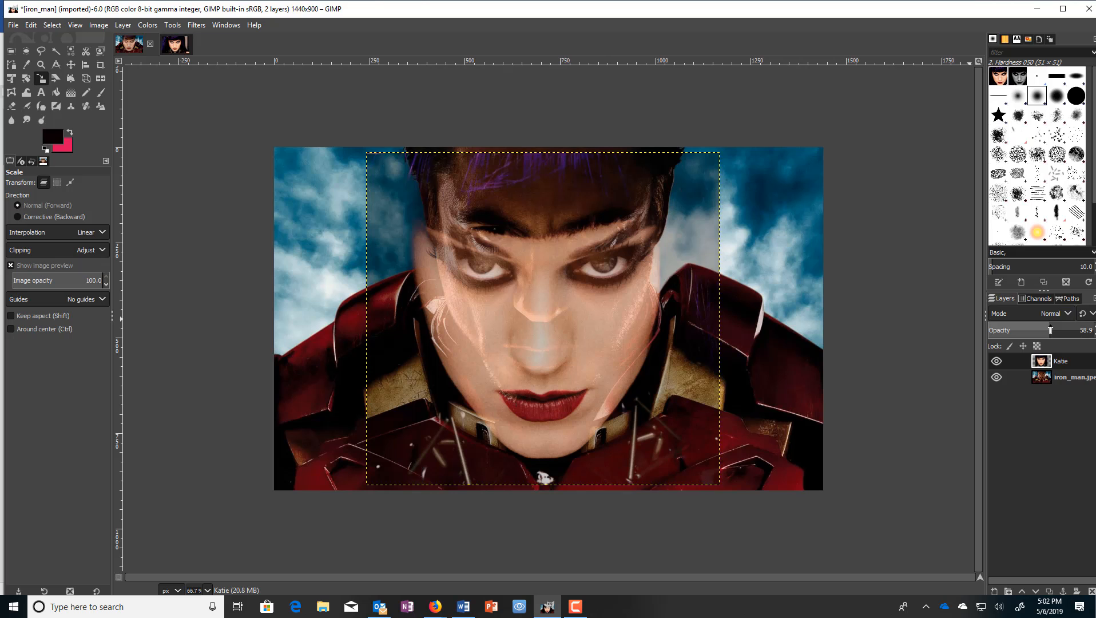
drag(1051, 330, 1015, 336)
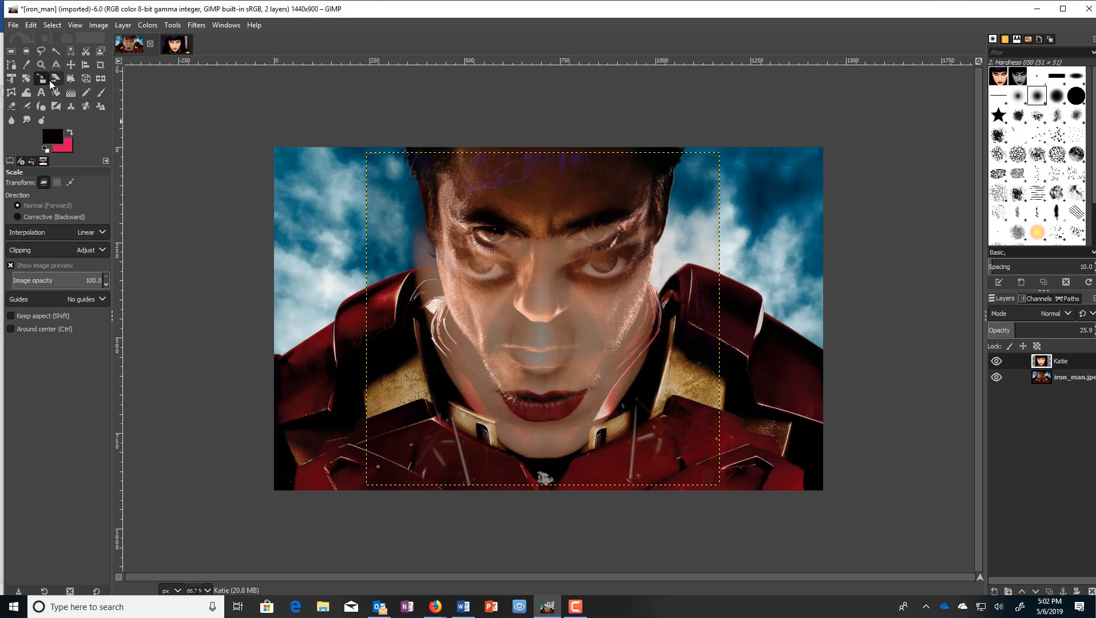
Scale the Katie layer to about 819 × 796 px, positioned so its eyes line up with those of the face underneath
drag(679, 452, 638, 402)
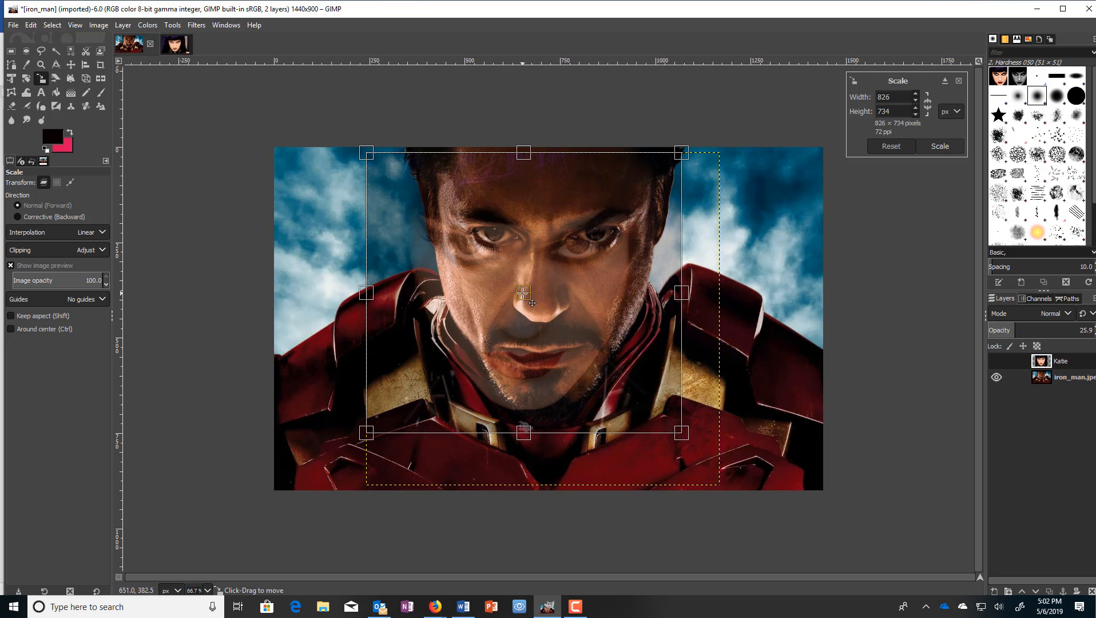
drag(523, 292, 541, 280)
drag(551, 292, 551, 291)
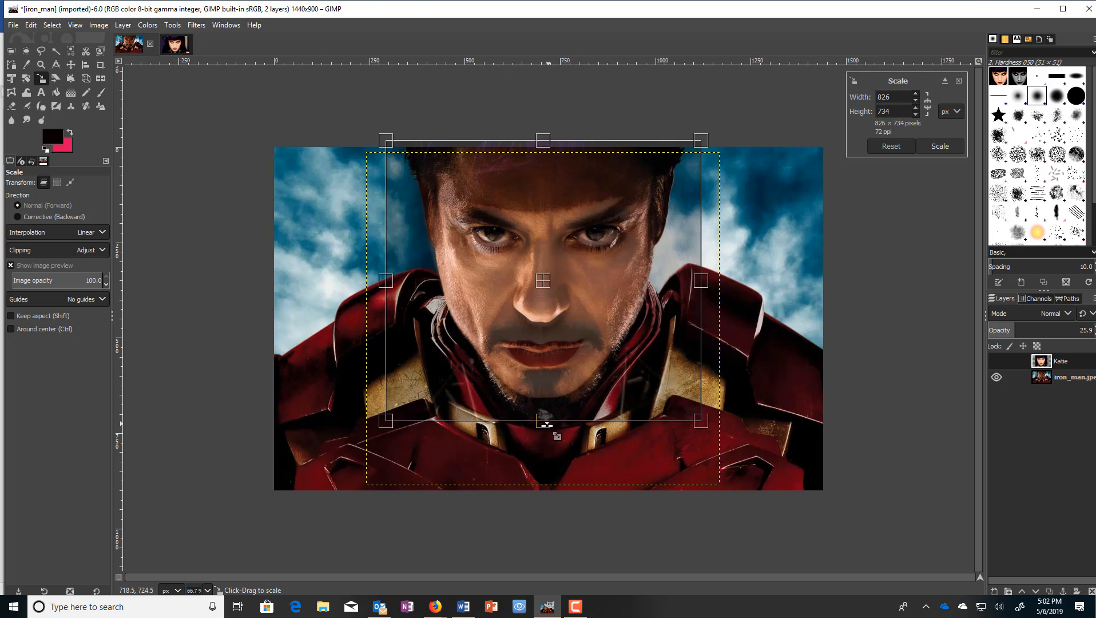
drag(544, 423, 544, 419)
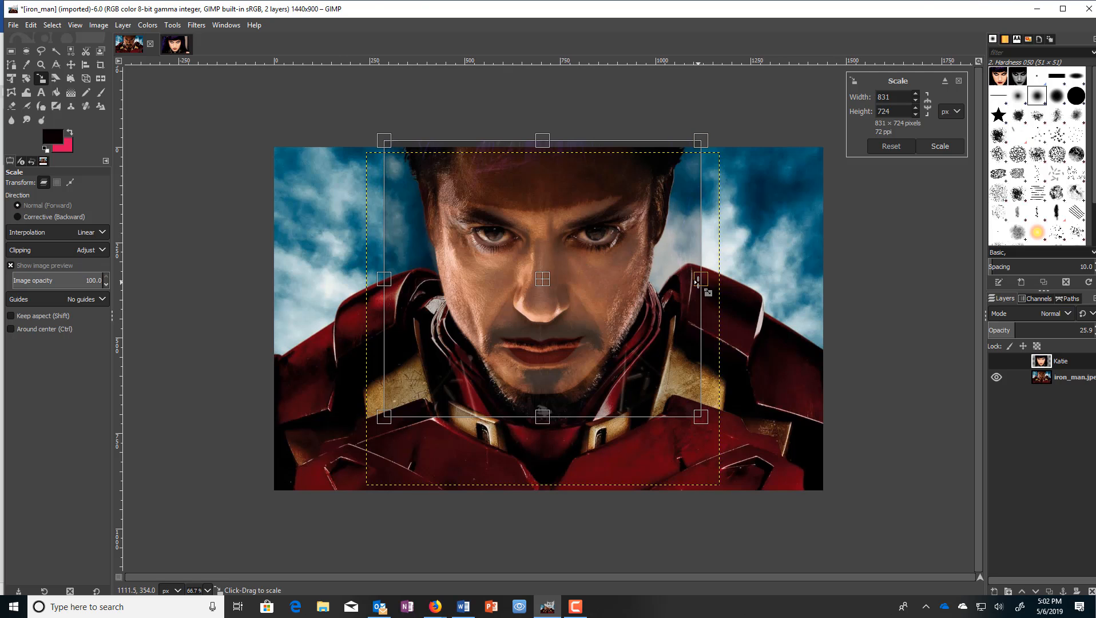
mouse_move(697, 280)
mouse_down()
mouse_move(716, 280)
mouse_move(704, 281)
mouse_up()
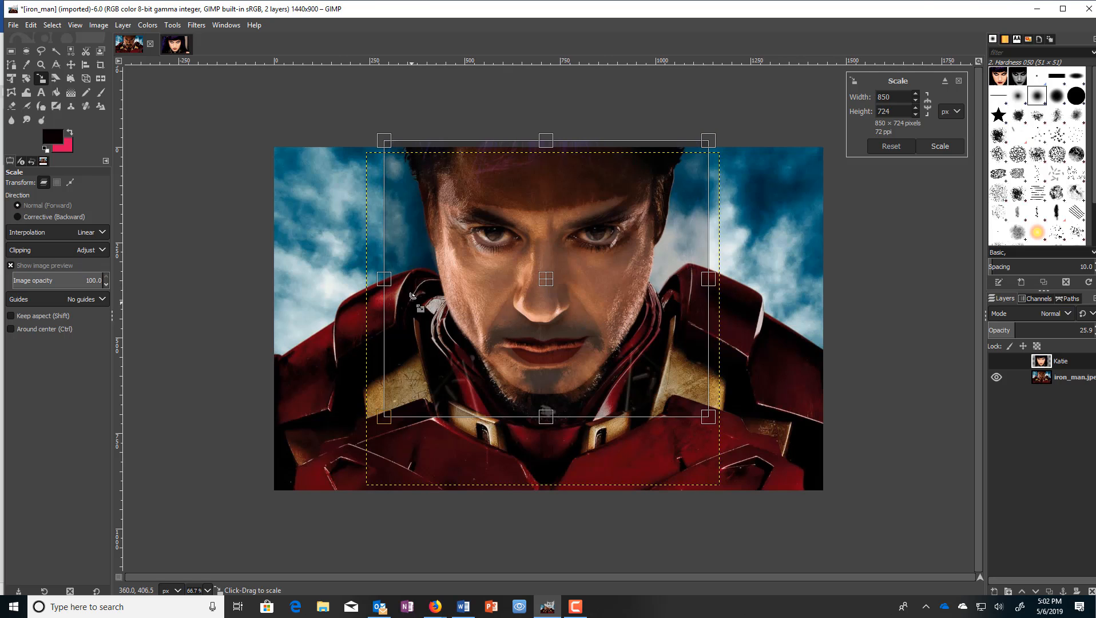
mouse_move(386, 281)
mouse_down()
mouse_move(375, 280)
mouse_move(390, 281)
mouse_move(383, 285)
mouse_up()
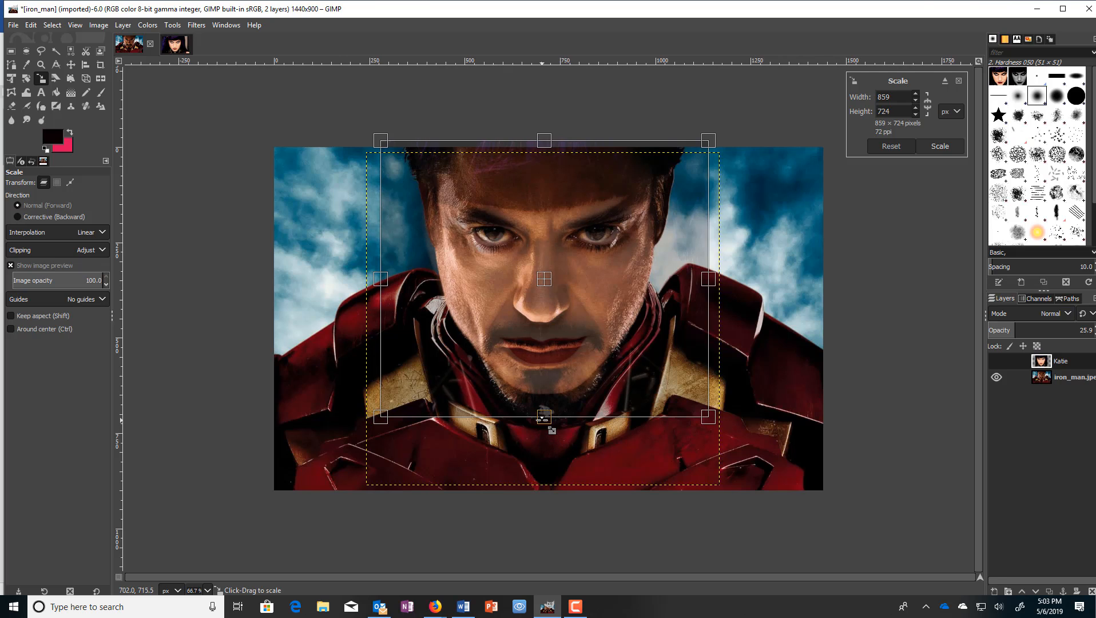
drag(541, 418, 543, 446)
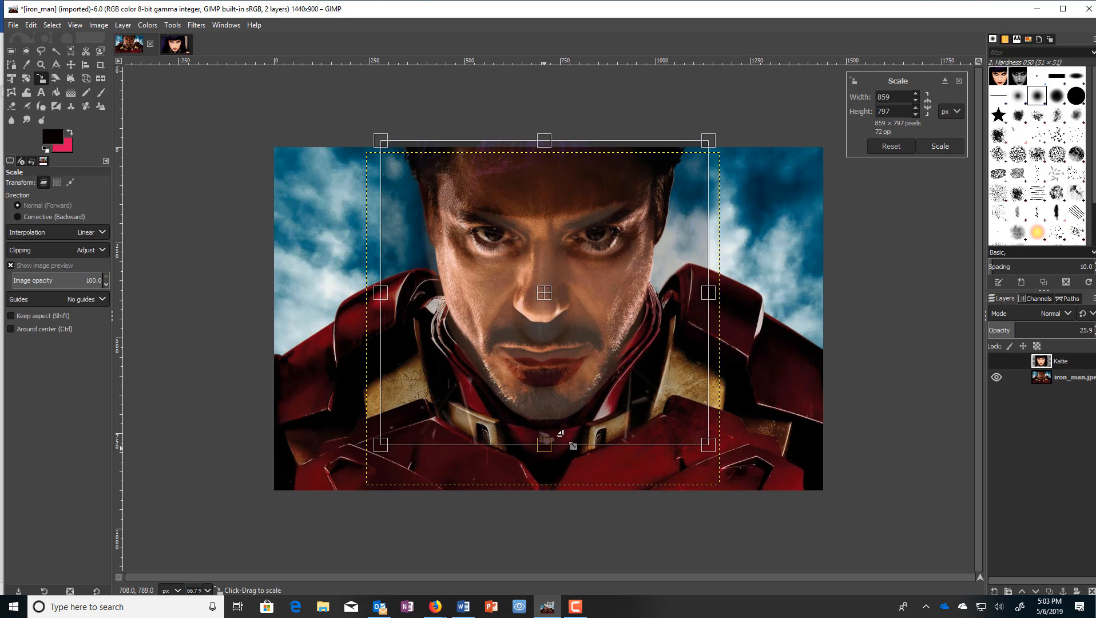
drag(702, 295, 698, 295)
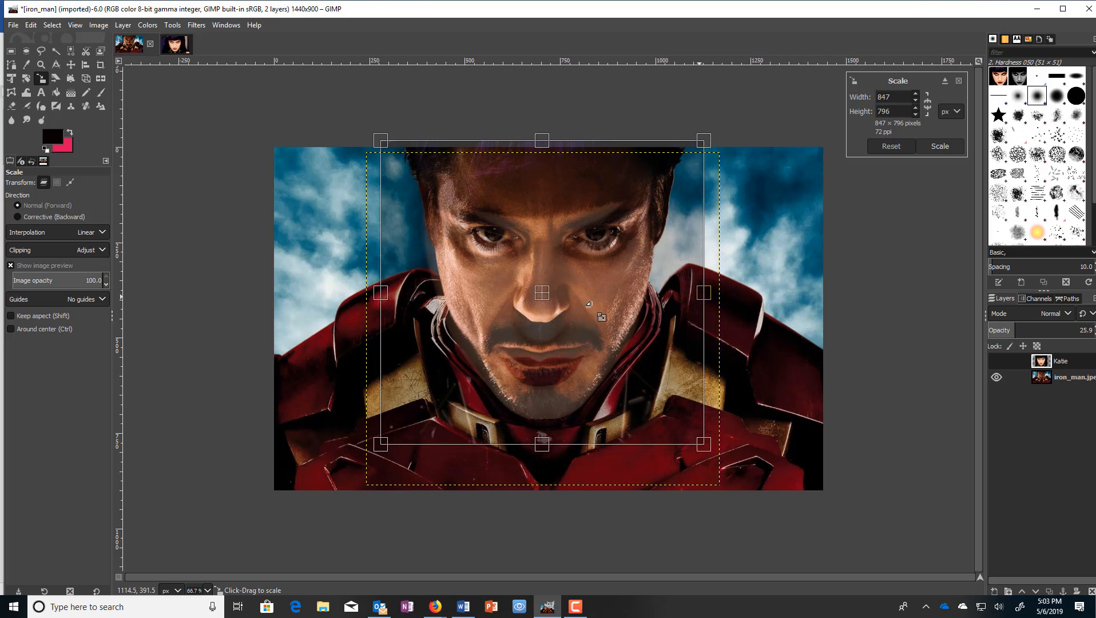
drag(389, 297, 398, 297)
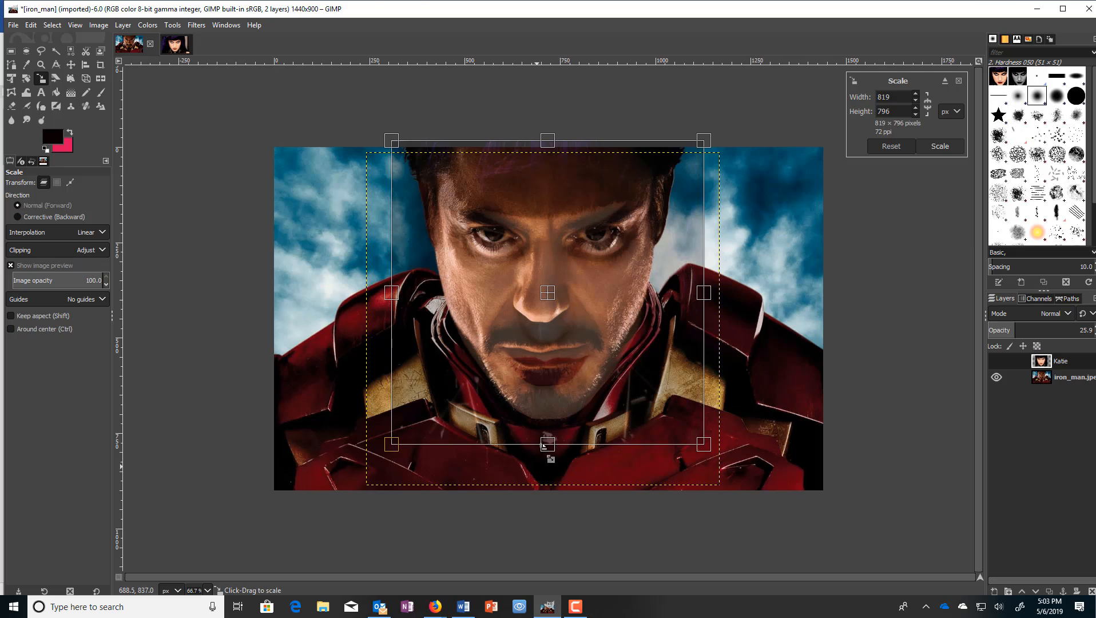
drag(548, 446, 547, 446)
click(939, 146)
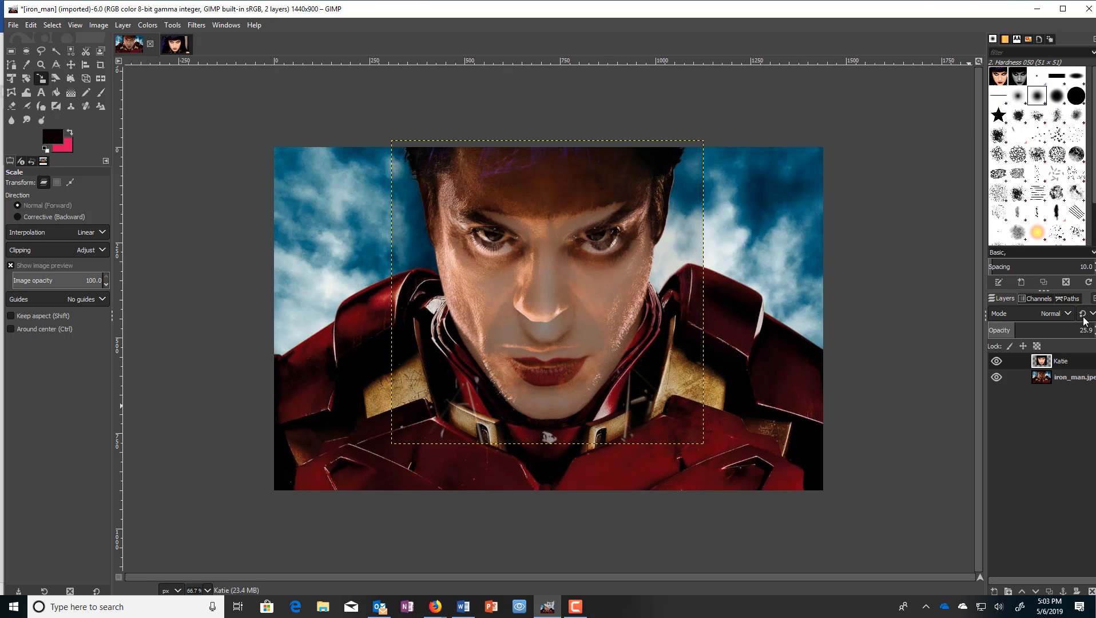
Restore the Katie layer's opacity to 100 and erase the dark area beside the left cheek and neck
drag(1008, 330, 1076, 330)
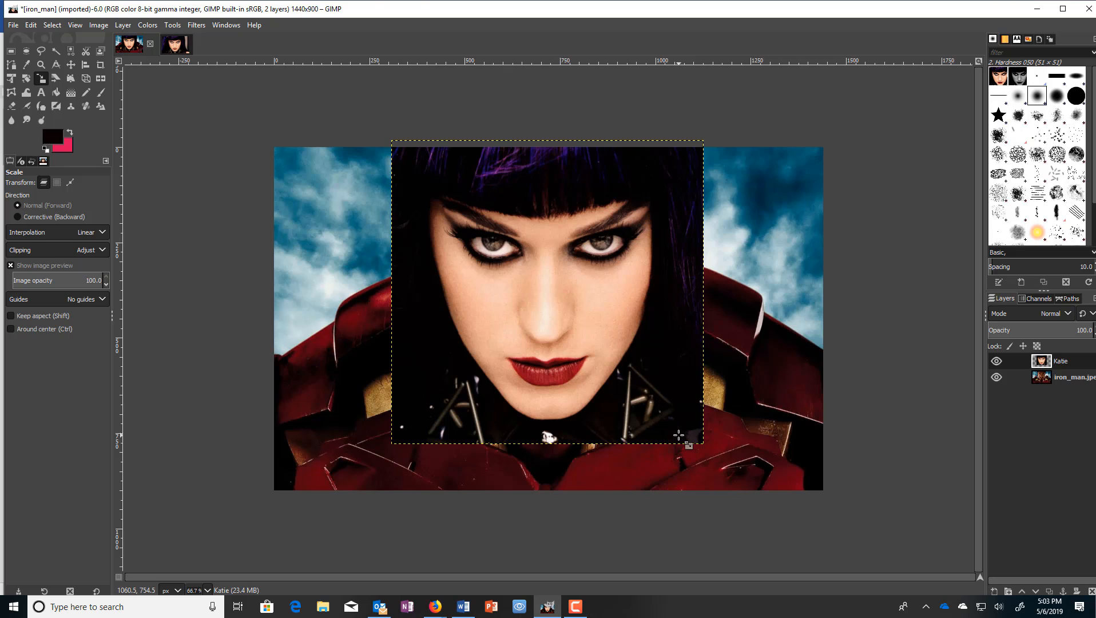
click(11, 107)
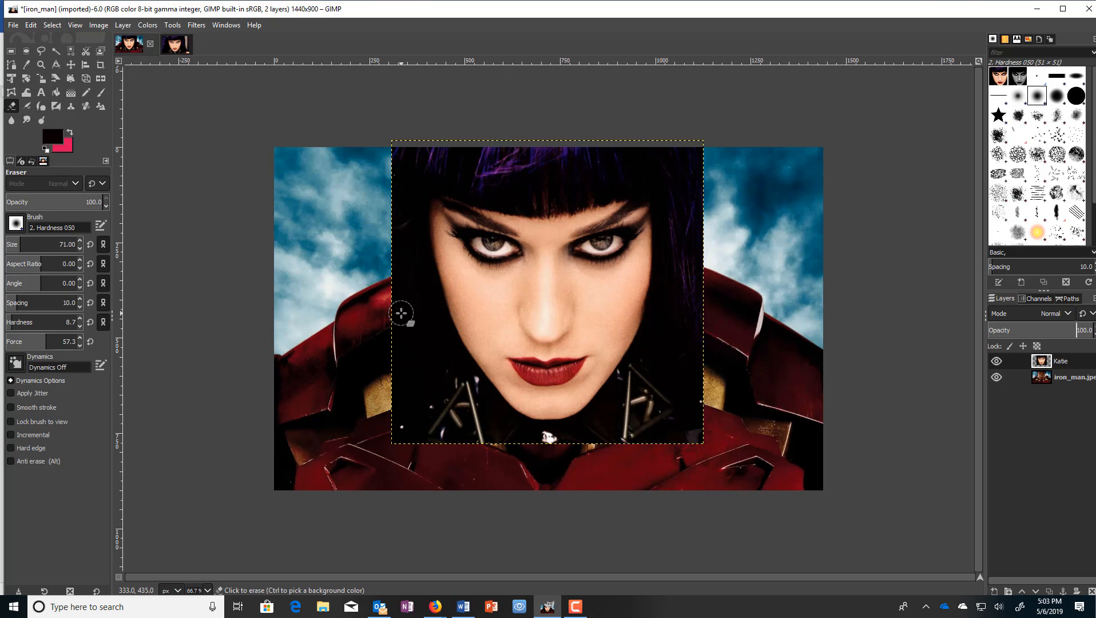
mouse_move(401, 313)
mouse_down()
mouse_move(393, 281)
mouse_move(484, 435)
mouse_move(424, 383)
mouse_move(388, 314)
mouse_move(402, 299)
mouse_move(418, 375)
mouse_move(399, 456)
mouse_move(404, 433)
mouse_move(429, 427)
mouse_move(387, 339)
mouse_move(394, 284)
mouse_move(406, 312)
mouse_move(391, 251)
mouse_move(518, 436)
mouse_move(452, 401)
mouse_move(418, 310)
mouse_move(459, 434)
mouse_move(493, 462)
mouse_move(378, 427)
mouse_move(433, 429)
mouse_move(388, 371)
mouse_move(382, 276)
mouse_up()
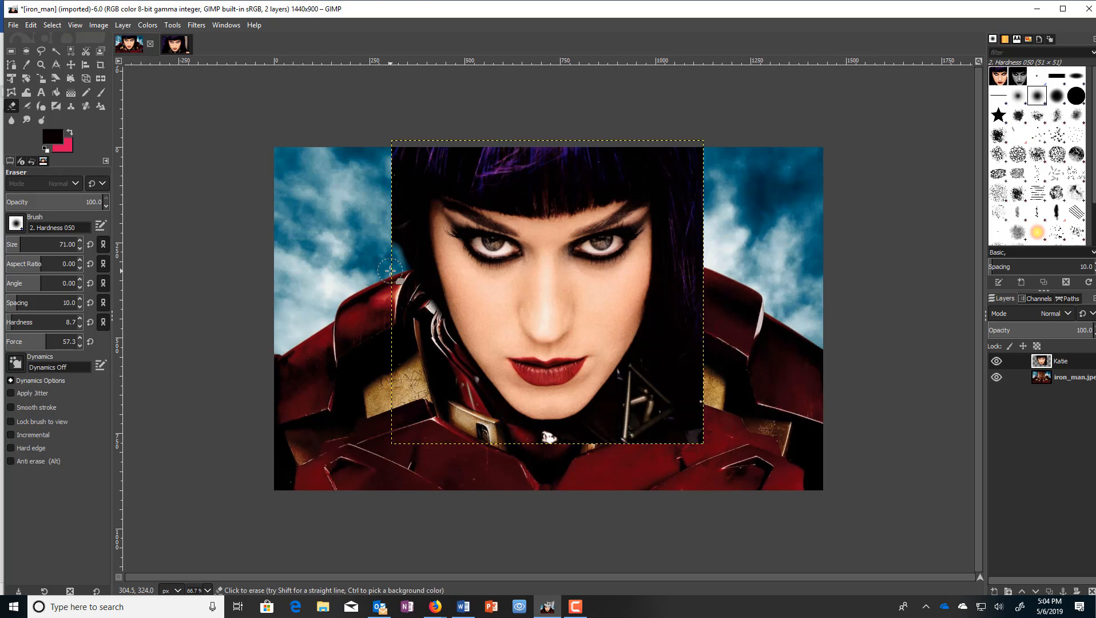
Select a strip about 896 × 107 px across the Katie layer just below the chin and delete its contents
click(11, 52)
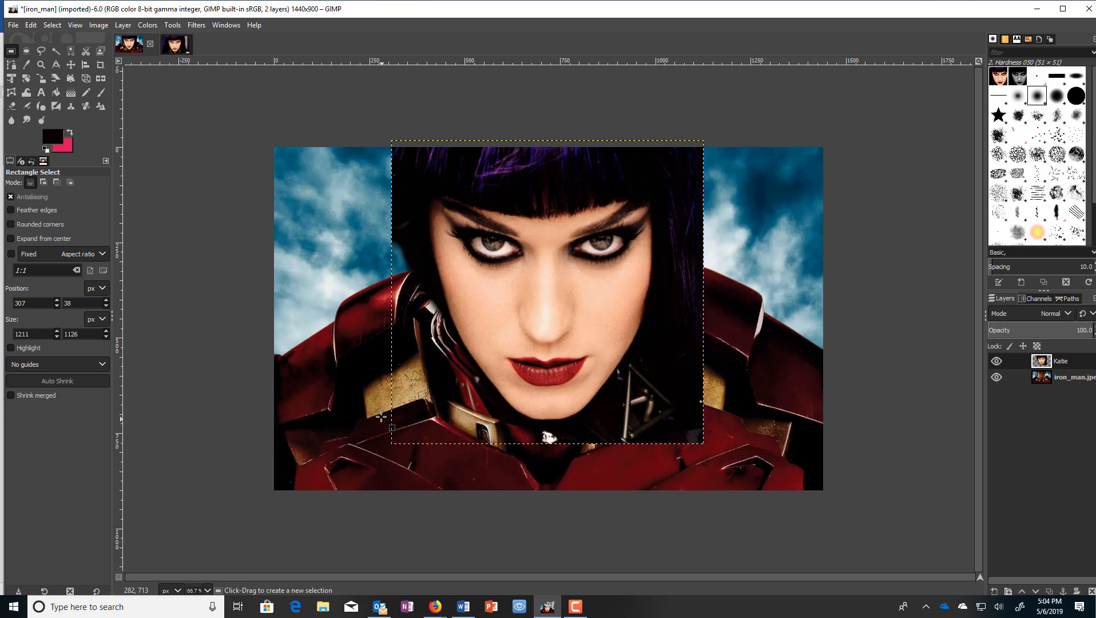
drag(383, 411, 724, 462)
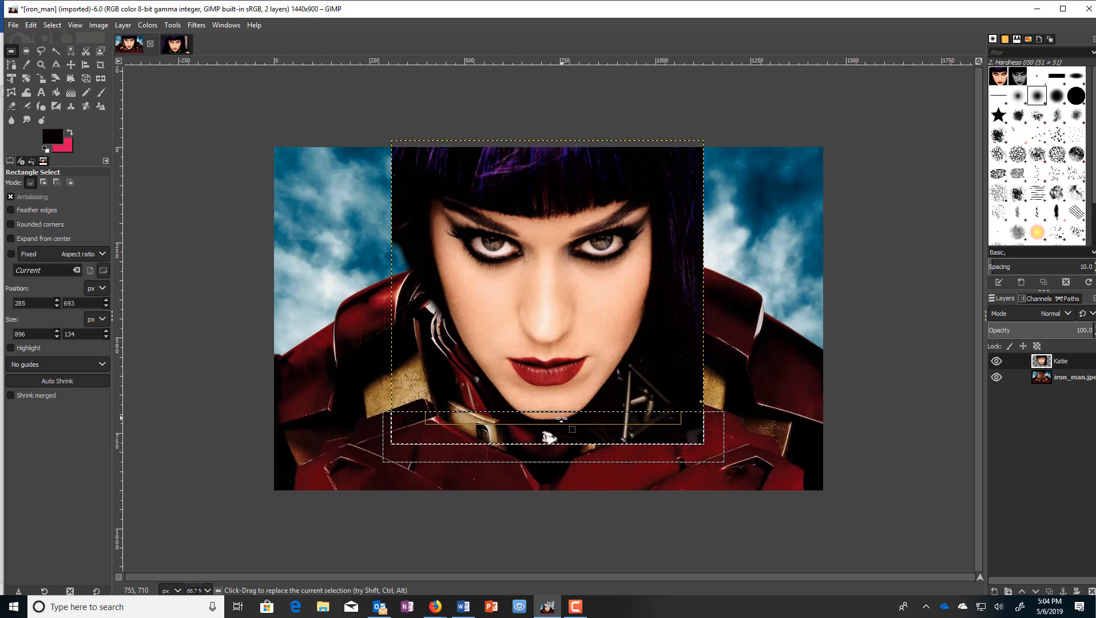
drag(561, 418, 562, 427)
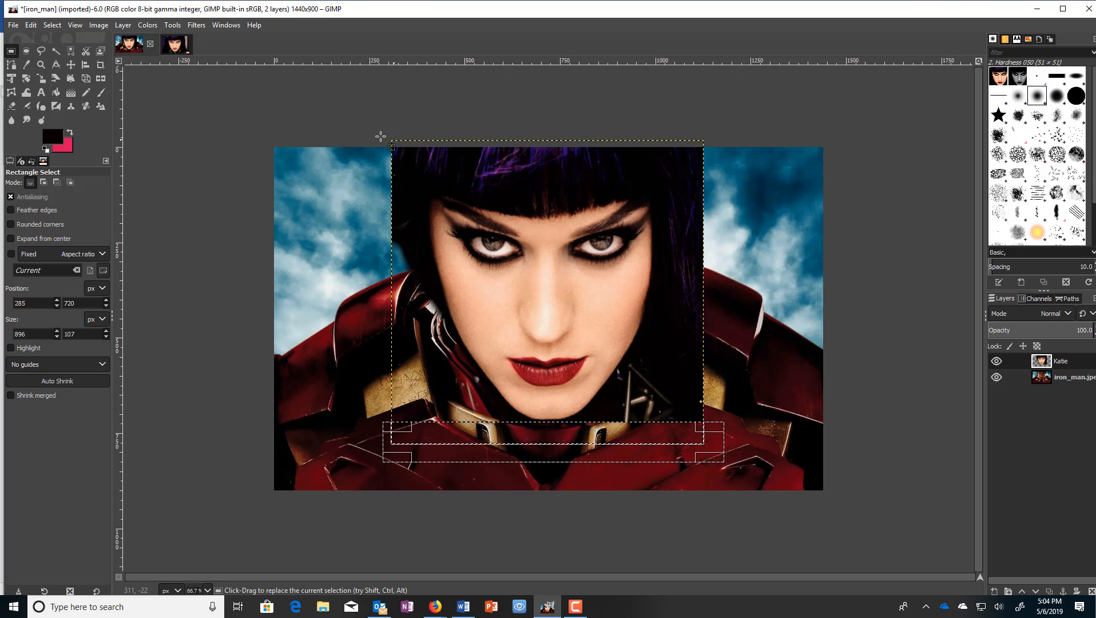
Select and delete the Katie layer's outer strips beside the face, using selections about 155 px wide on the left and 248 px wide on the right
drag(371, 127, 430, 485)
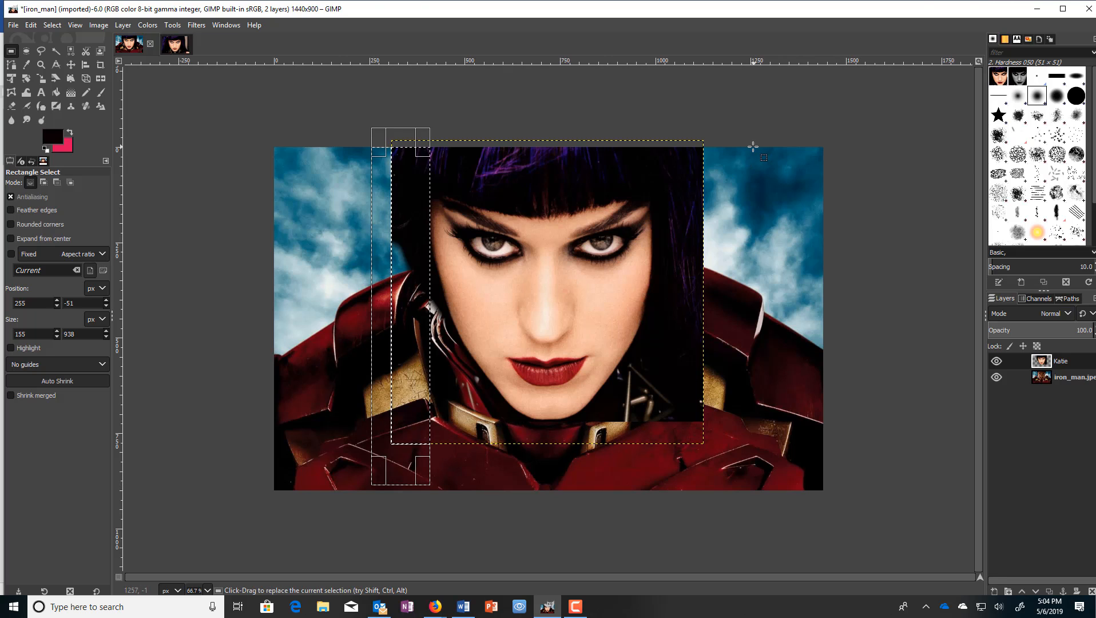
key(Delete)
drag(360, 107, 747, 178)
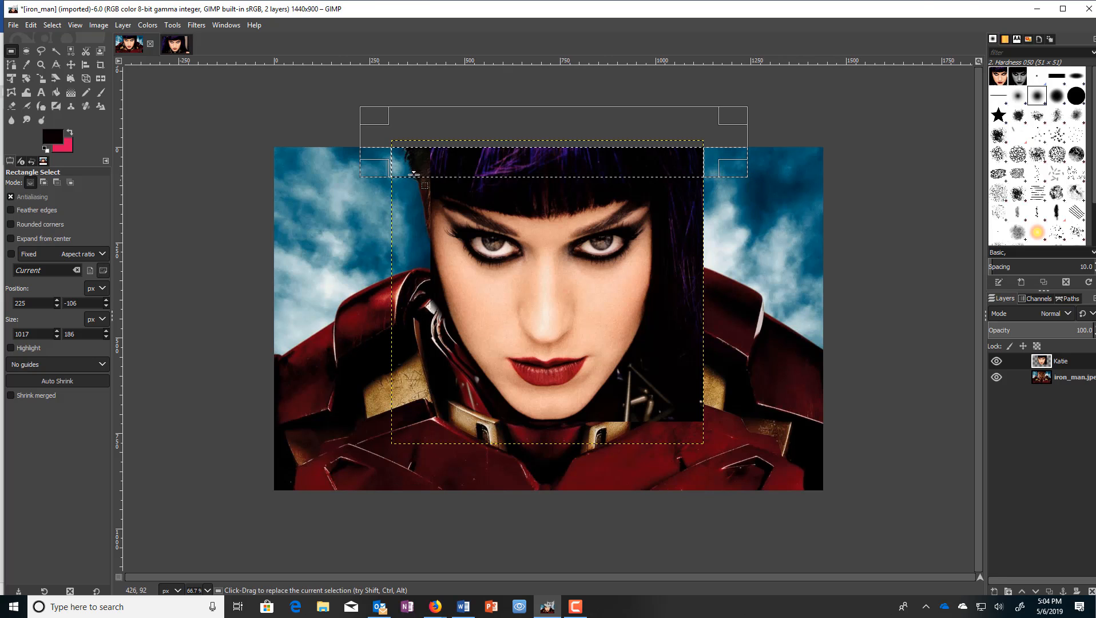
key(Delete)
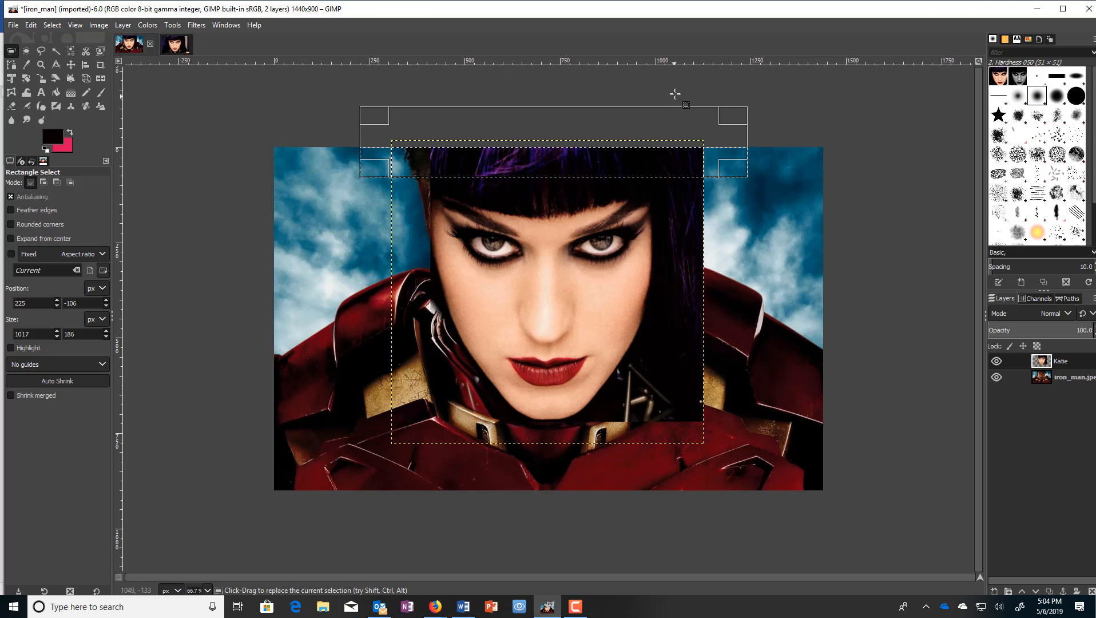
drag(658, 93, 748, 486)
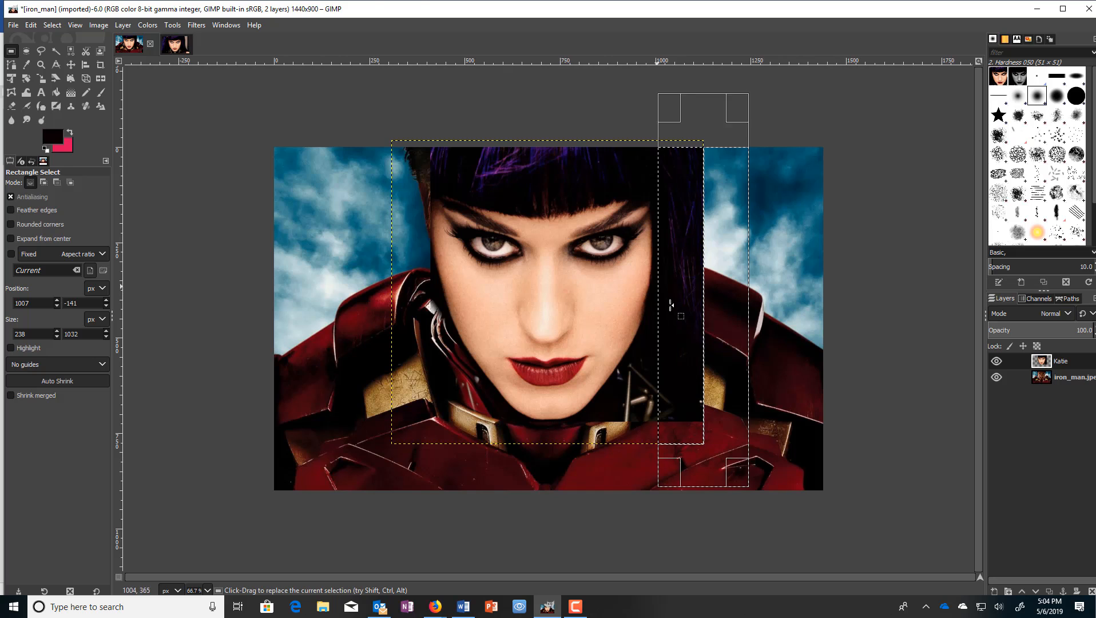
drag(666, 304, 662, 304)
key(Delete)
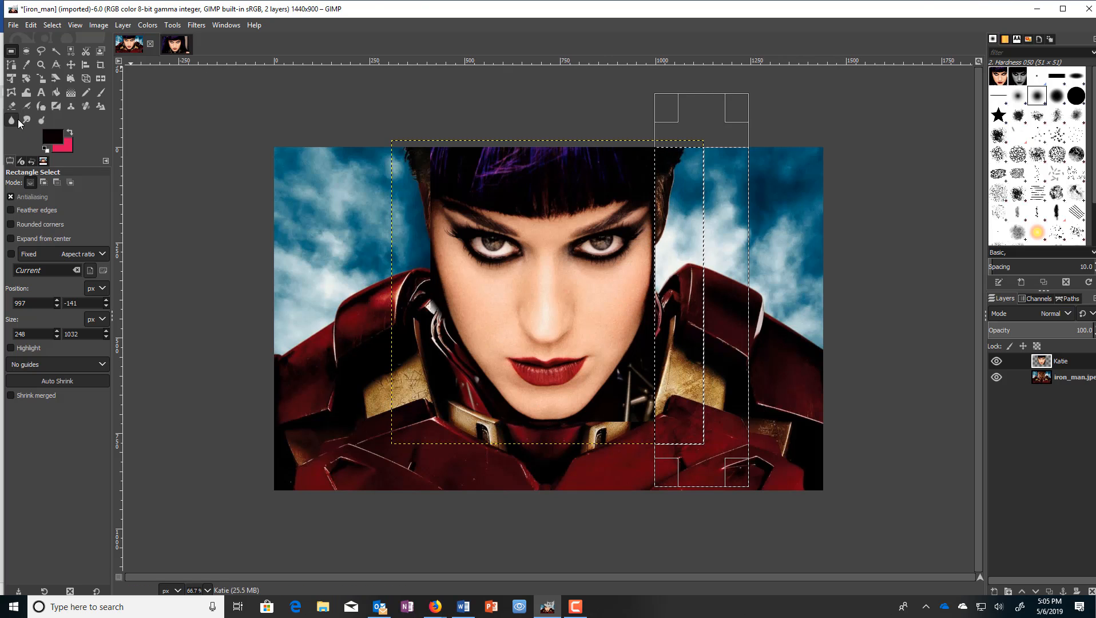
Clear the selection and erase the dark background remaining on the Katie layer beside the right jaw and neck
click(10, 106)
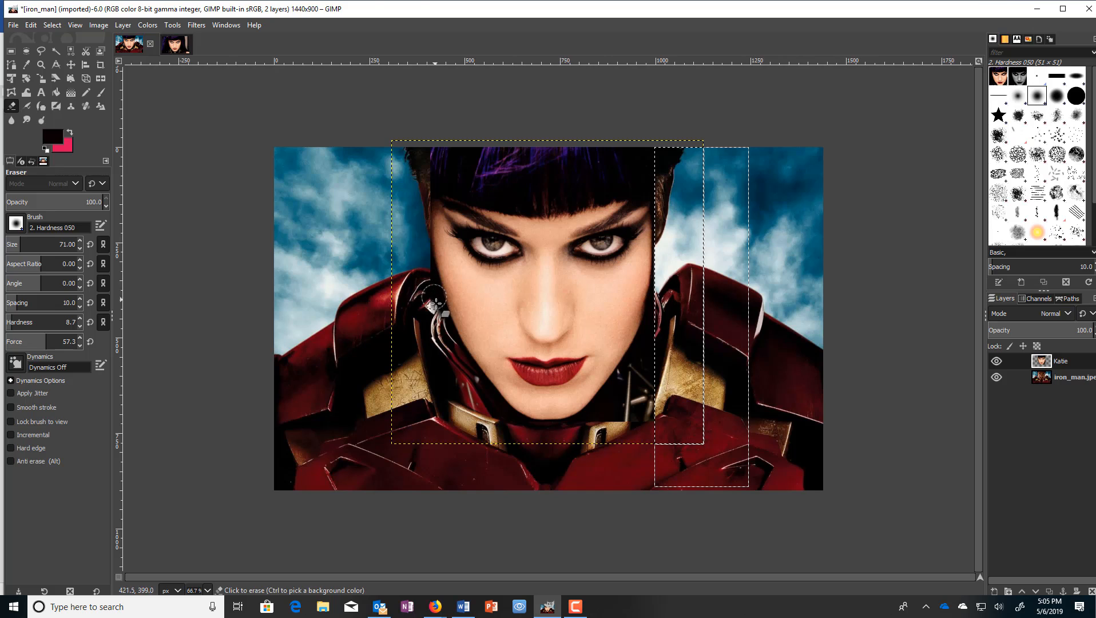
click(455, 346)
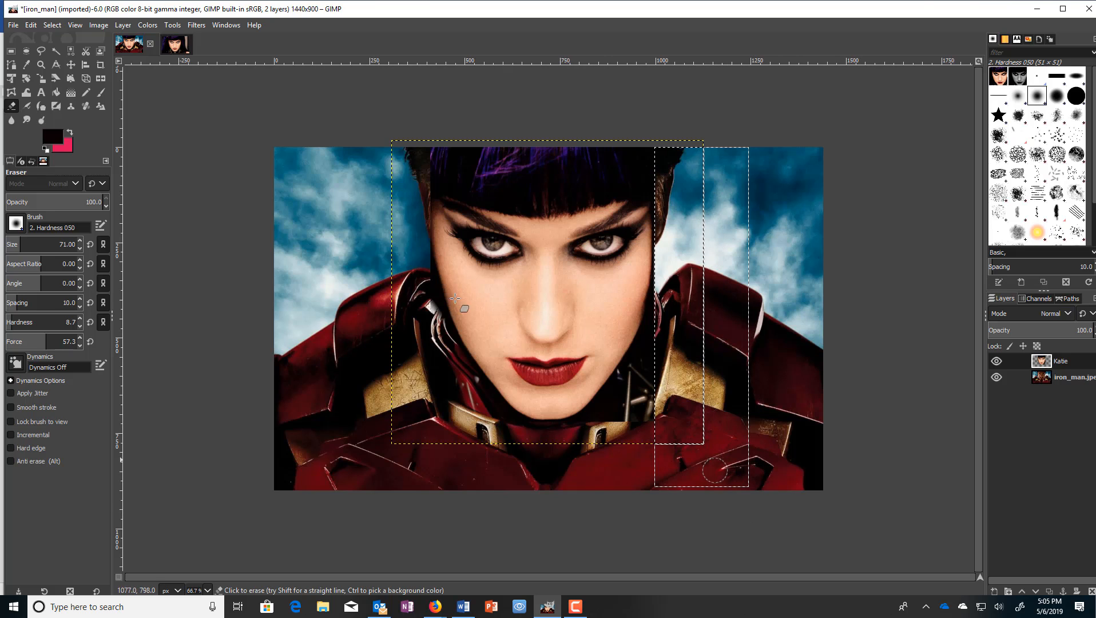
click(52, 25)
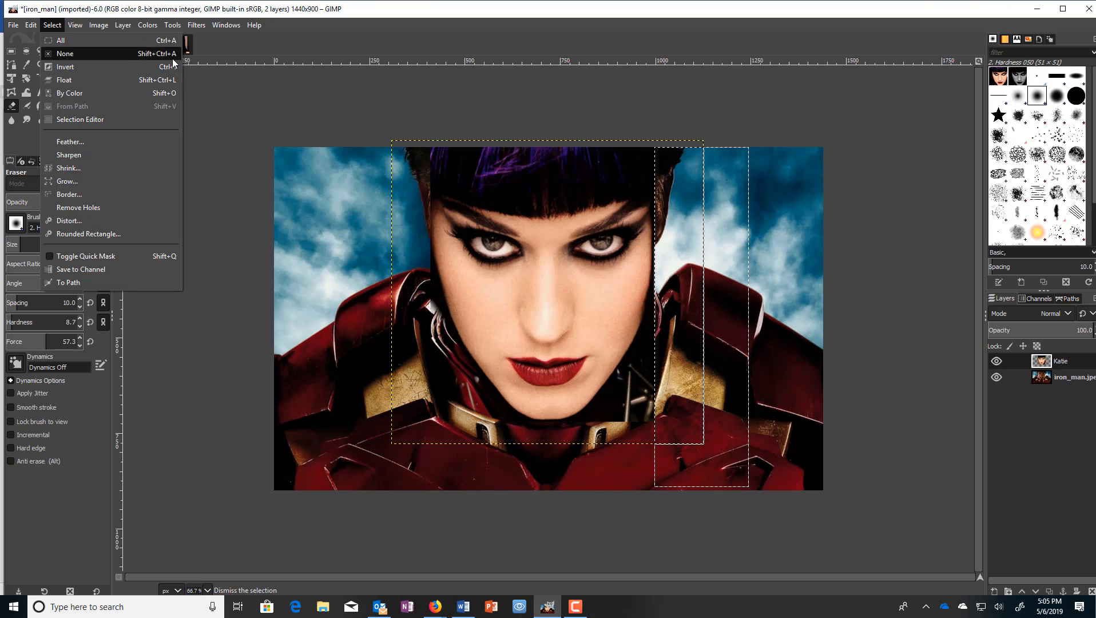
click(56, 54)
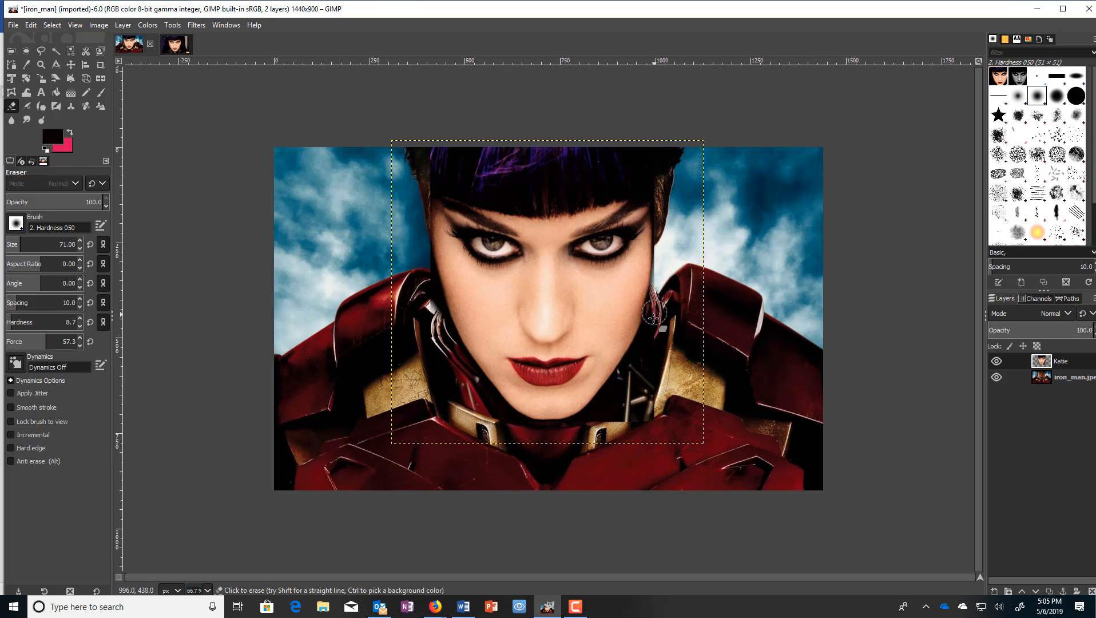
mouse_move(653, 317)
mouse_down()
mouse_move(638, 370)
mouse_move(612, 399)
mouse_move(649, 412)
mouse_move(661, 357)
mouse_move(682, 417)
mouse_move(682, 339)
mouse_move(594, 413)
mouse_move(558, 435)
mouse_move(522, 434)
mouse_move(491, 412)
mouse_move(438, 336)
mouse_move(408, 224)
mouse_up()
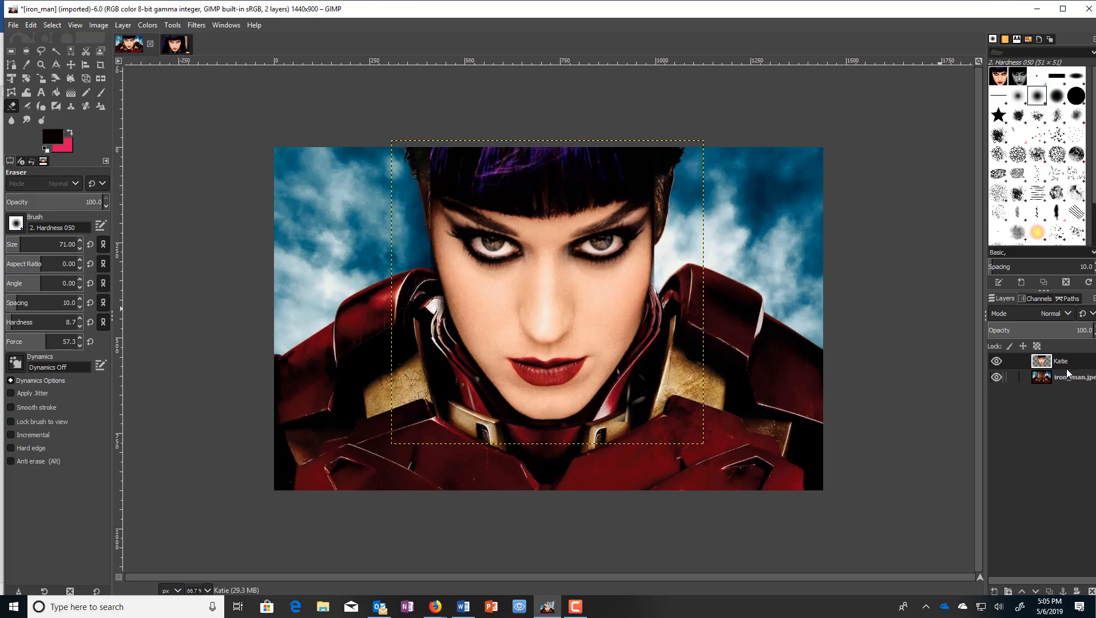
Hide the iron_man layer and erase the leftover dark smudges on both sides of the jaw on the Katie layer
click(998, 378)
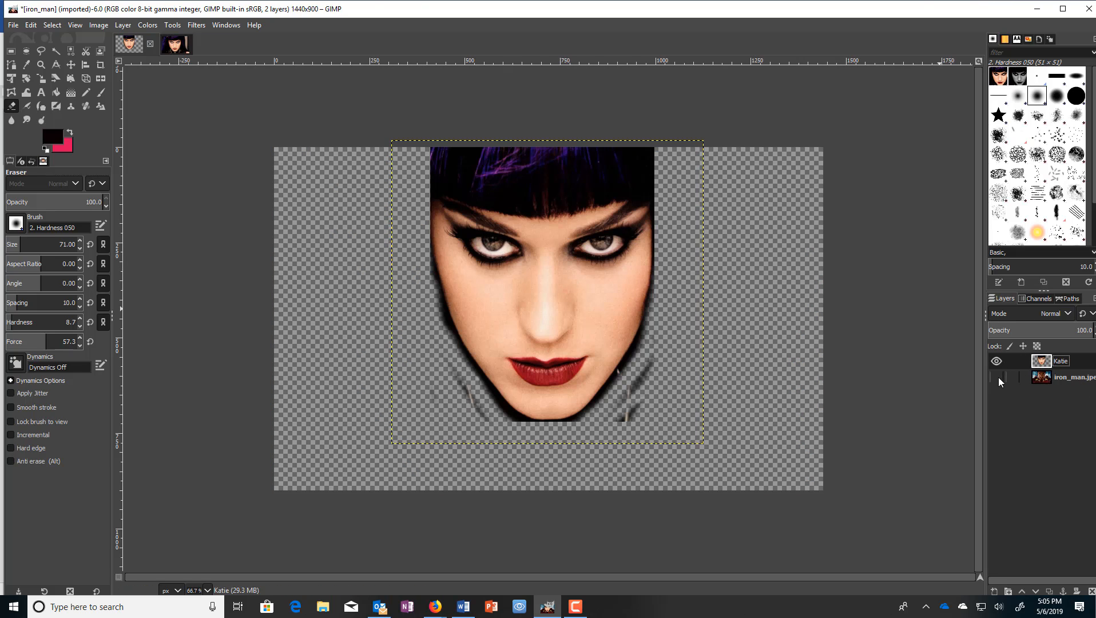
mouse_move(608, 435)
mouse_down()
mouse_move(629, 408)
mouse_move(625, 376)
mouse_move(656, 292)
mouse_up()
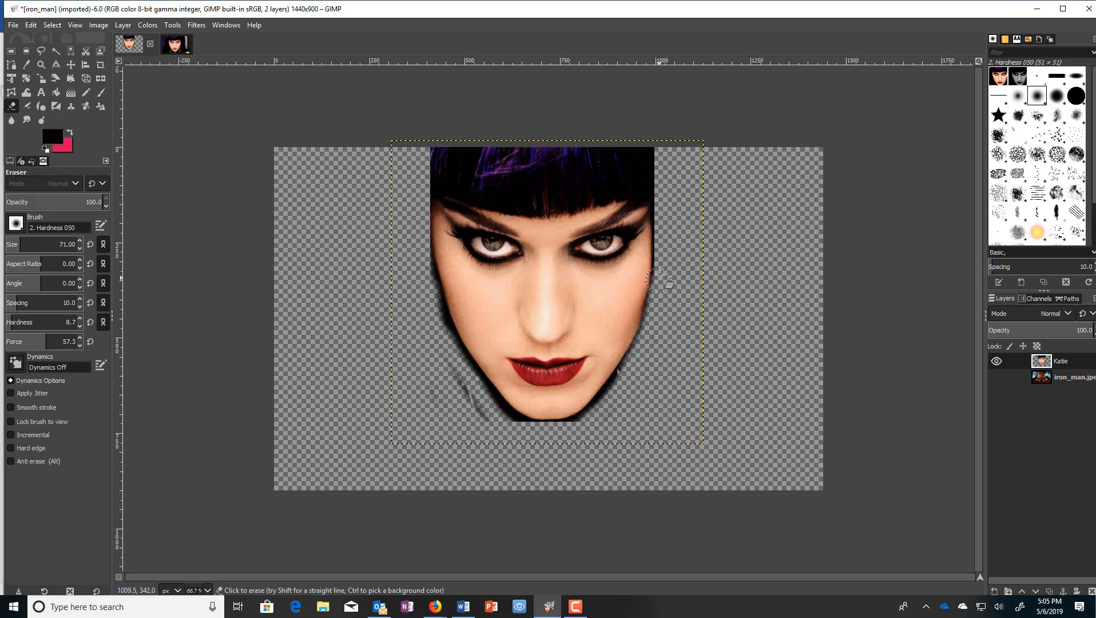
mouse_move(405, 230)
mouse_down()
mouse_move(458, 361)
mouse_move(521, 434)
mouse_move(455, 378)
mouse_move(493, 424)
mouse_move(440, 362)
mouse_move(426, 394)
mouse_move(471, 381)
mouse_move(504, 418)
mouse_move(545, 434)
mouse_move(568, 433)
mouse_move(623, 390)
mouse_up()
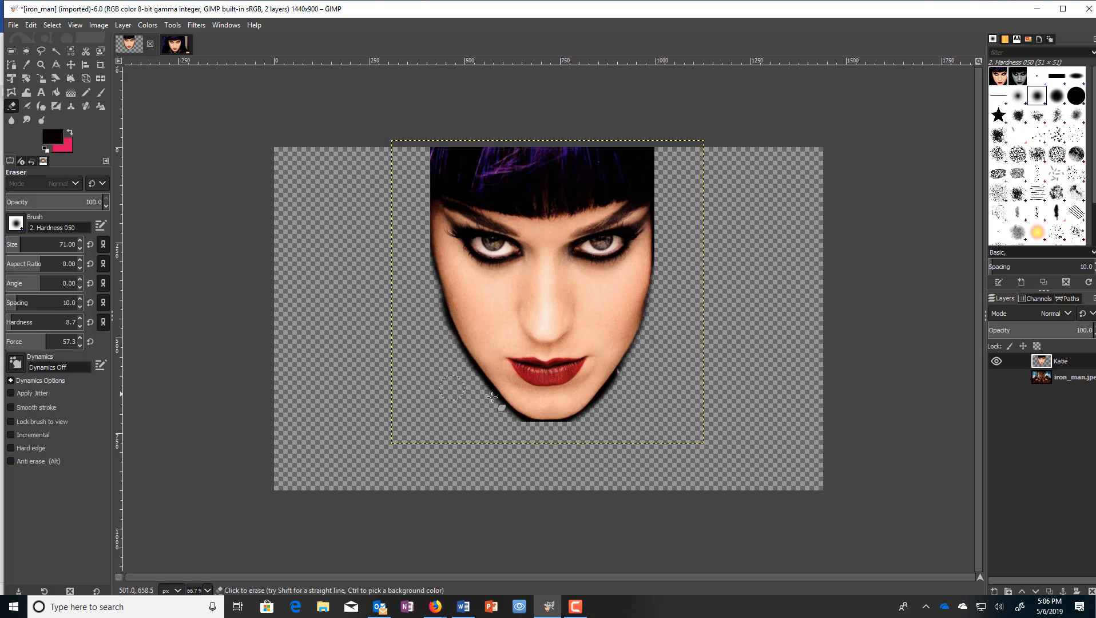
click(996, 378)
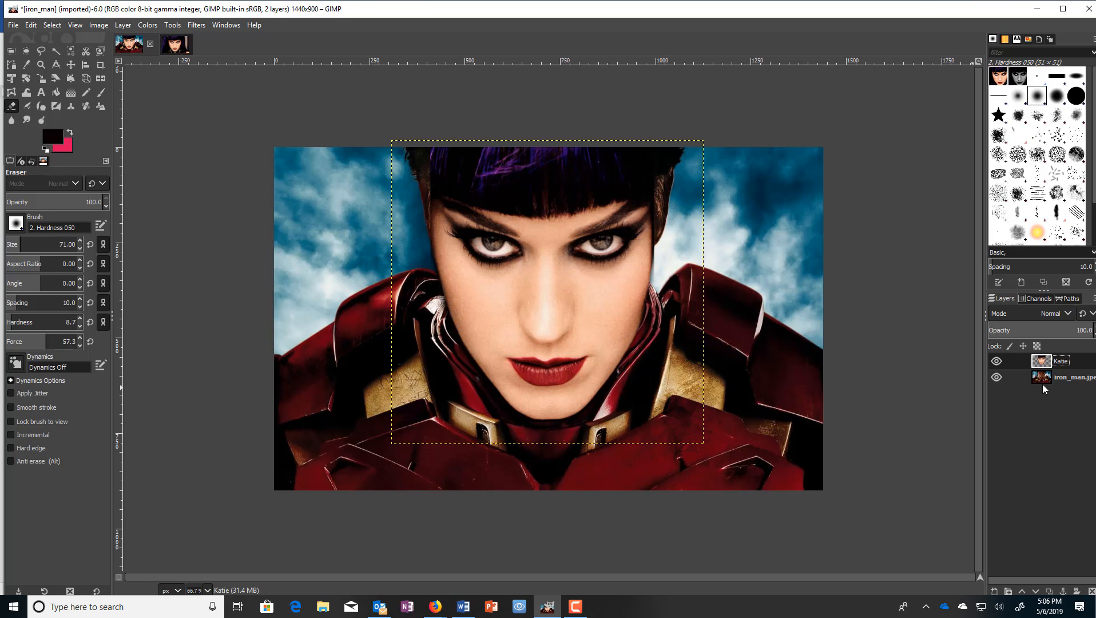
click(996, 376)
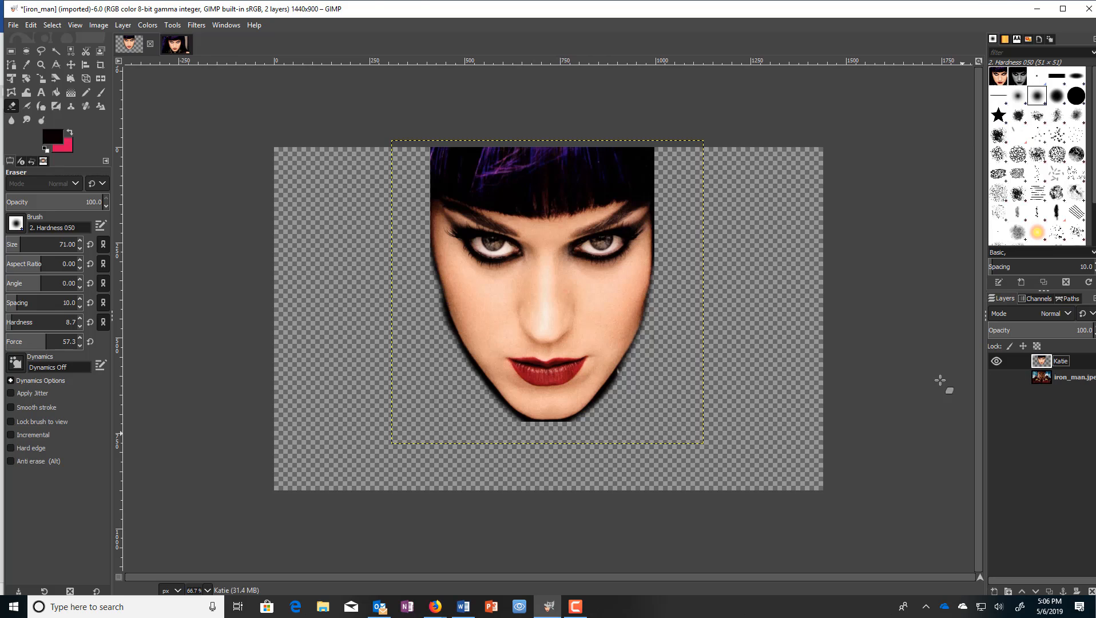
Start a path at the face's left hairline and place curved anchors down the left cheek and jaw toward the chin
click(11, 65)
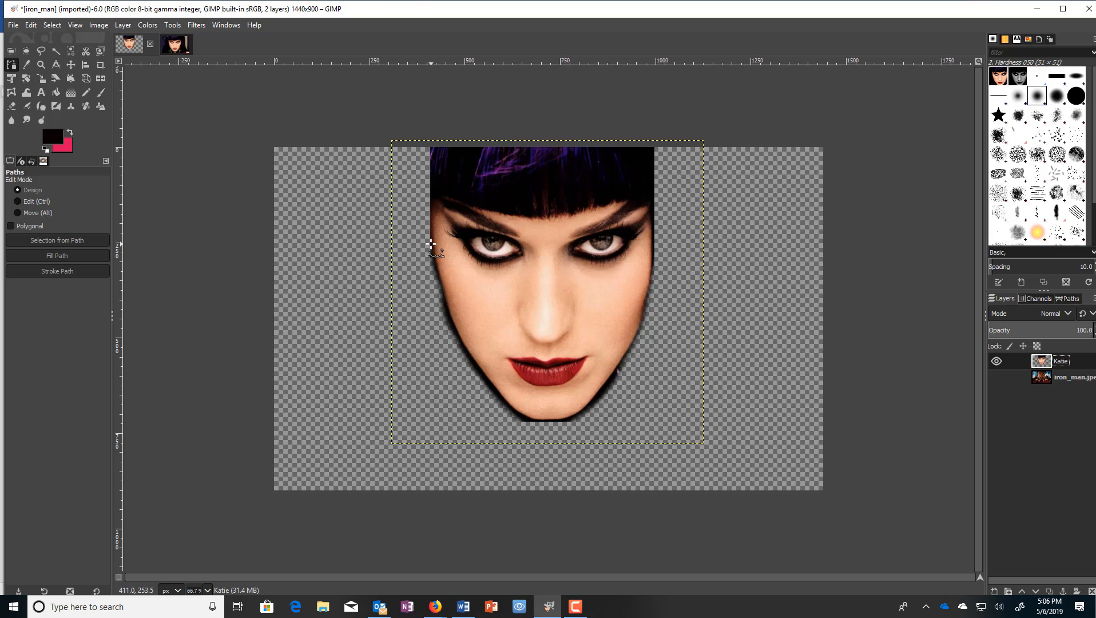
ctrl+scroll(432, 246, up, 1)
ctrl+scroll(432, 258, up, 1)
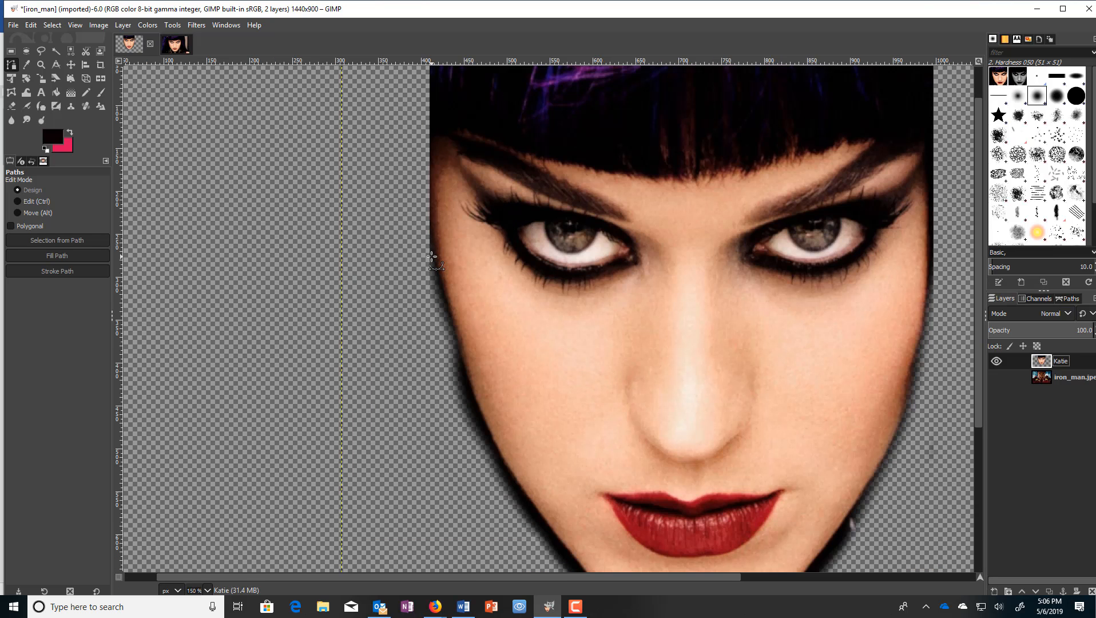
ctrl+scroll(432, 257, down, 1)
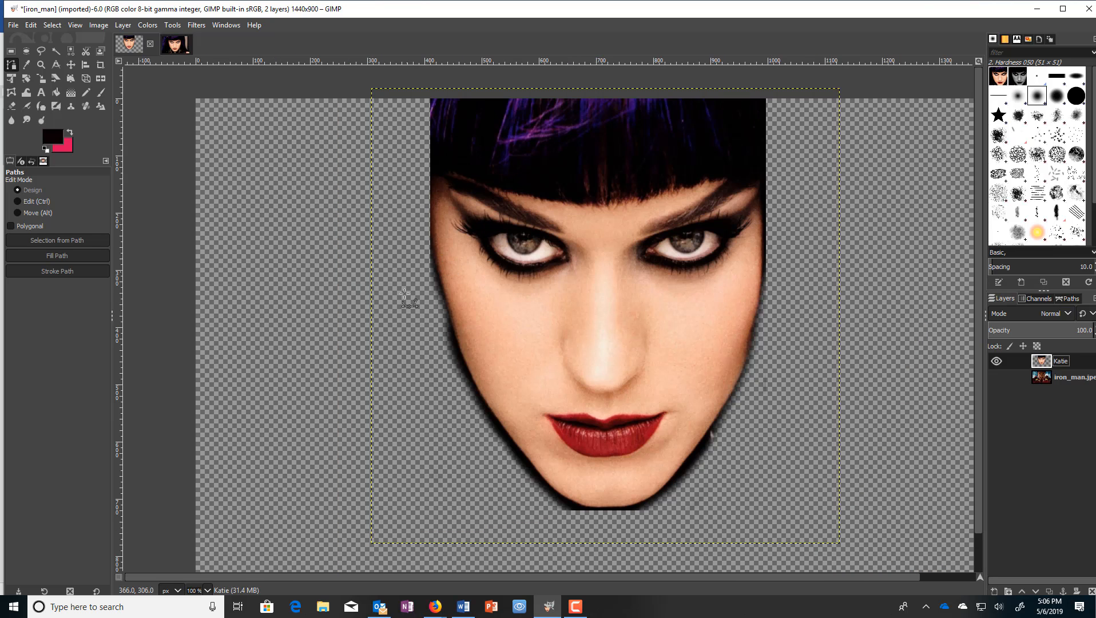
click(431, 181)
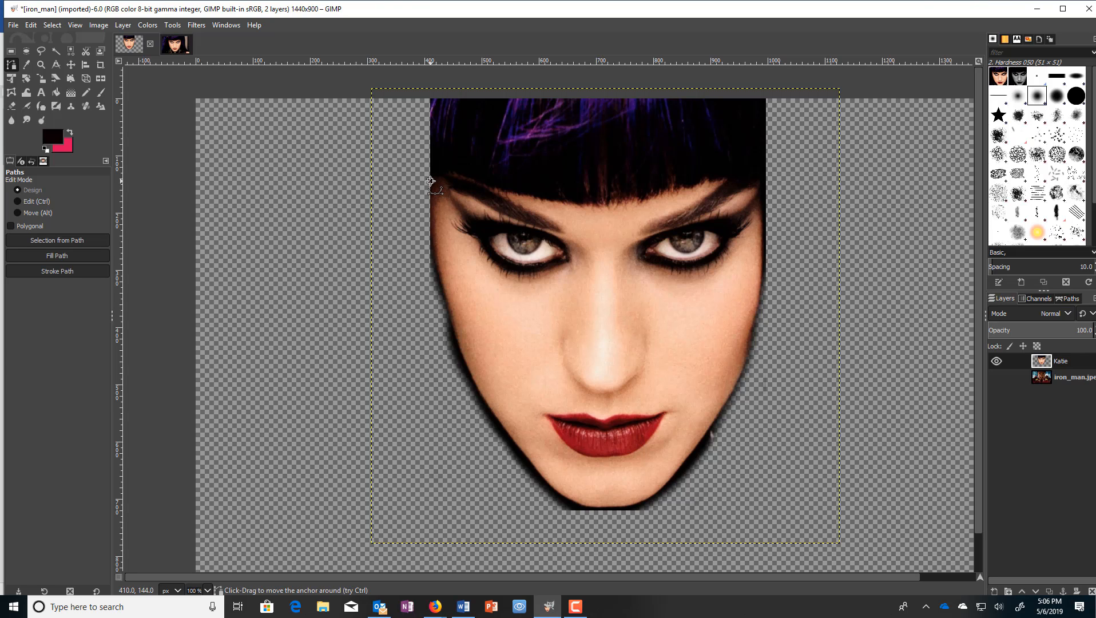
click(440, 276)
drag(440, 276, 449, 284)
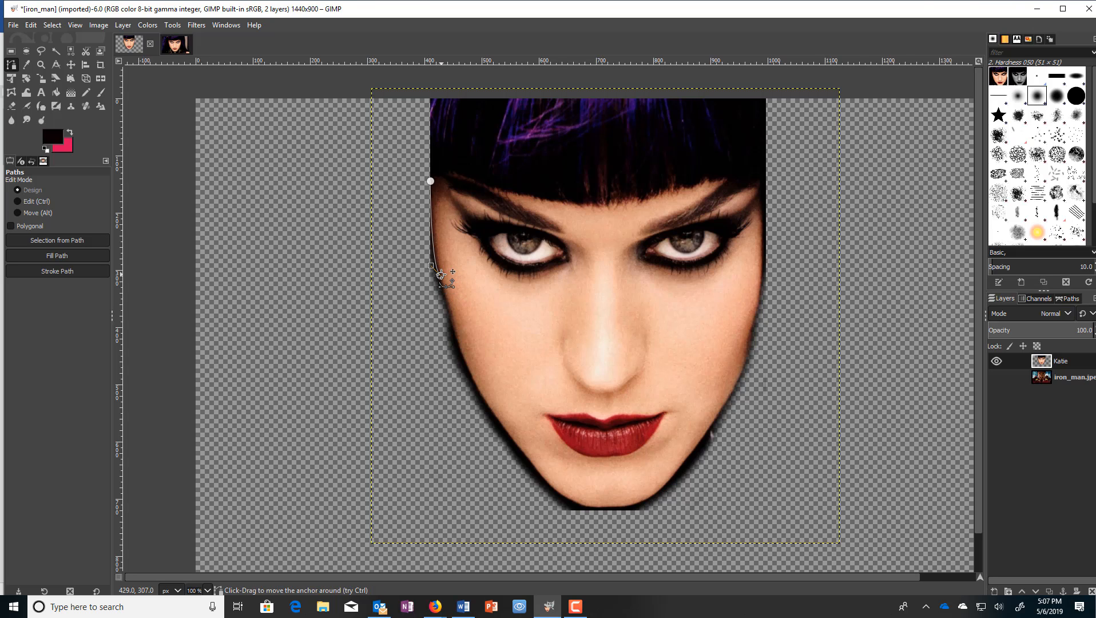
click(472, 376)
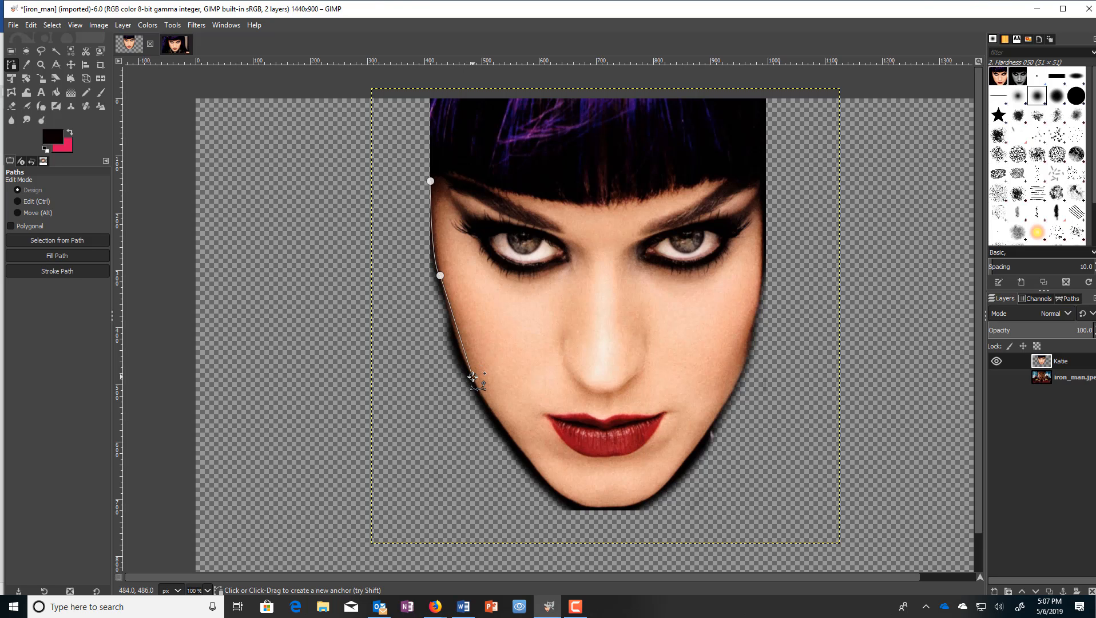
mouse_move(472, 376)
mouse_down()
mouse_move(485, 390)
mouse_move(500, 373)
mouse_move(501, 405)
mouse_move(484, 390)
mouse_up()
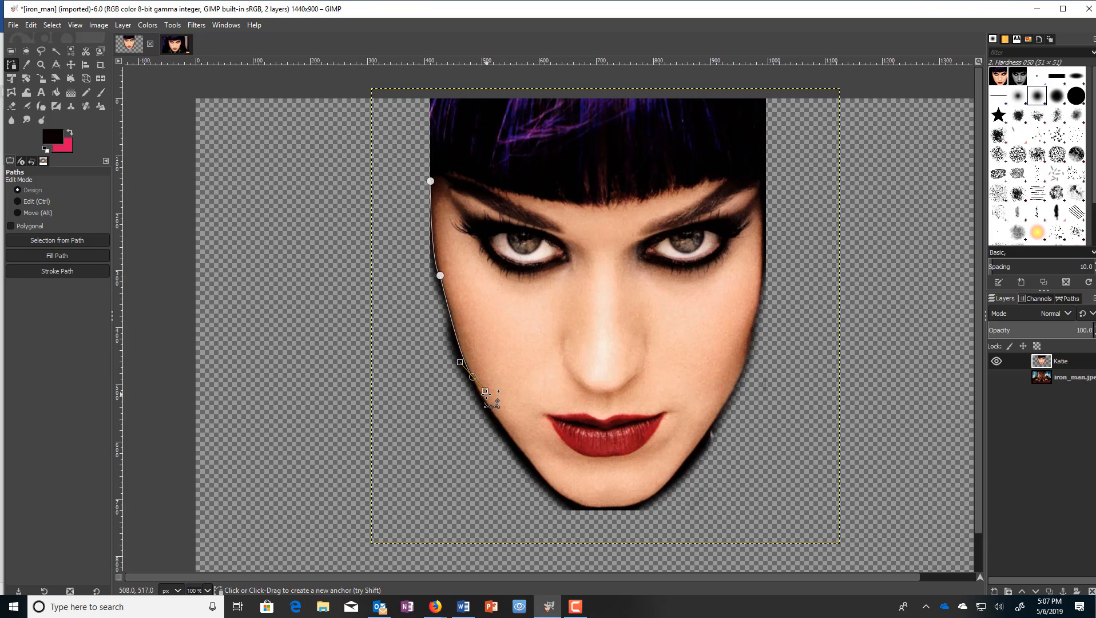
drag(484, 391, 472, 377)
drag(530, 460, 544, 469)
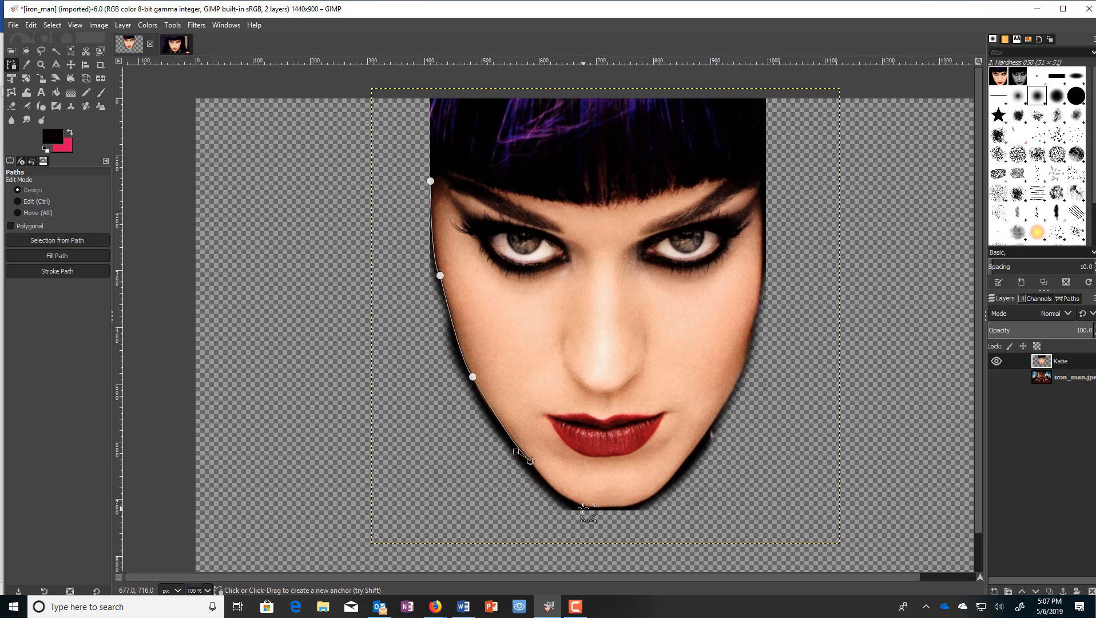
Continue the path around the chin and up the right jaw and cheek to the edge of the hair
click(604, 506)
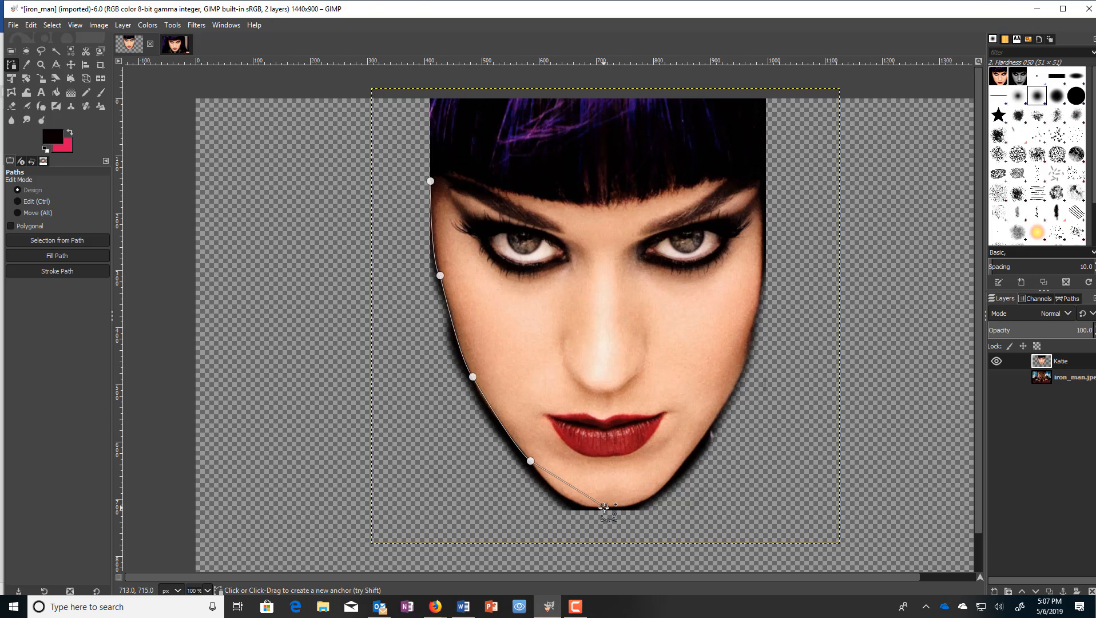
drag(603, 507, 645, 503)
mouse_move(672, 476)
mouse_down()
mouse_move(693, 445)
mouse_move(673, 474)
mouse_up()
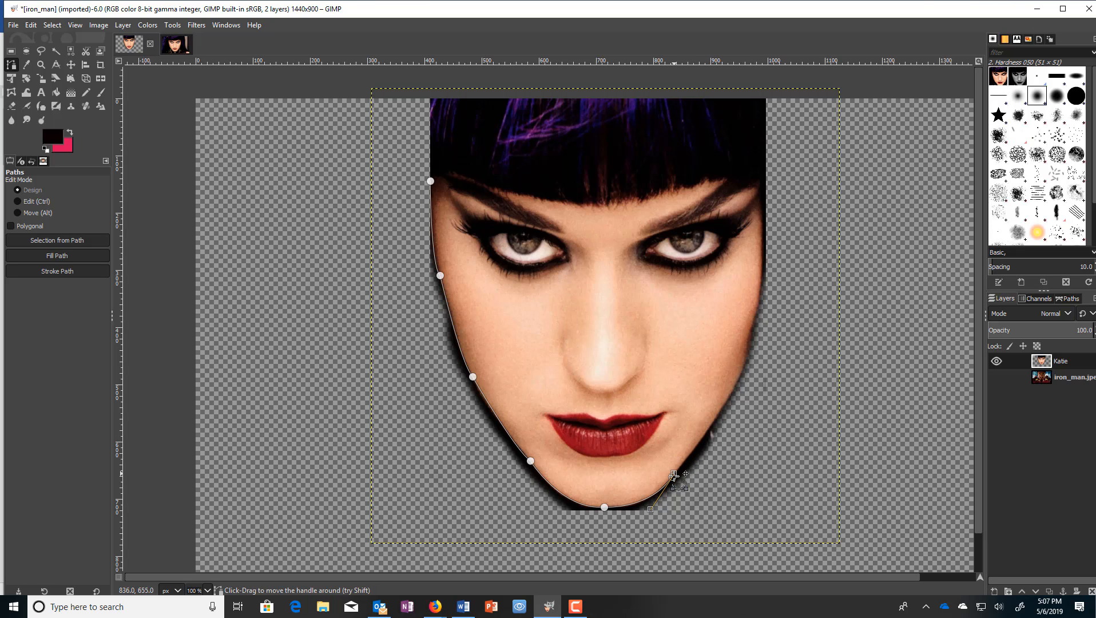
click(733, 394)
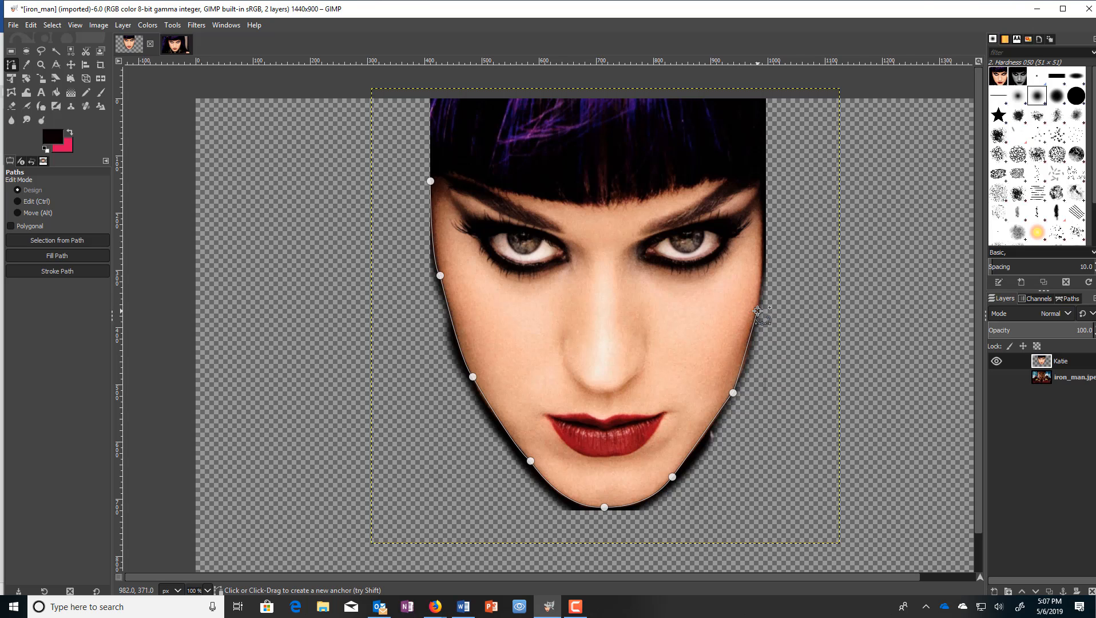
mouse_move(757, 310)
mouse_down()
mouse_move(748, 288)
mouse_move(764, 295)
mouse_up()
key(ctrl+z)
drag(757, 310, 765, 282)
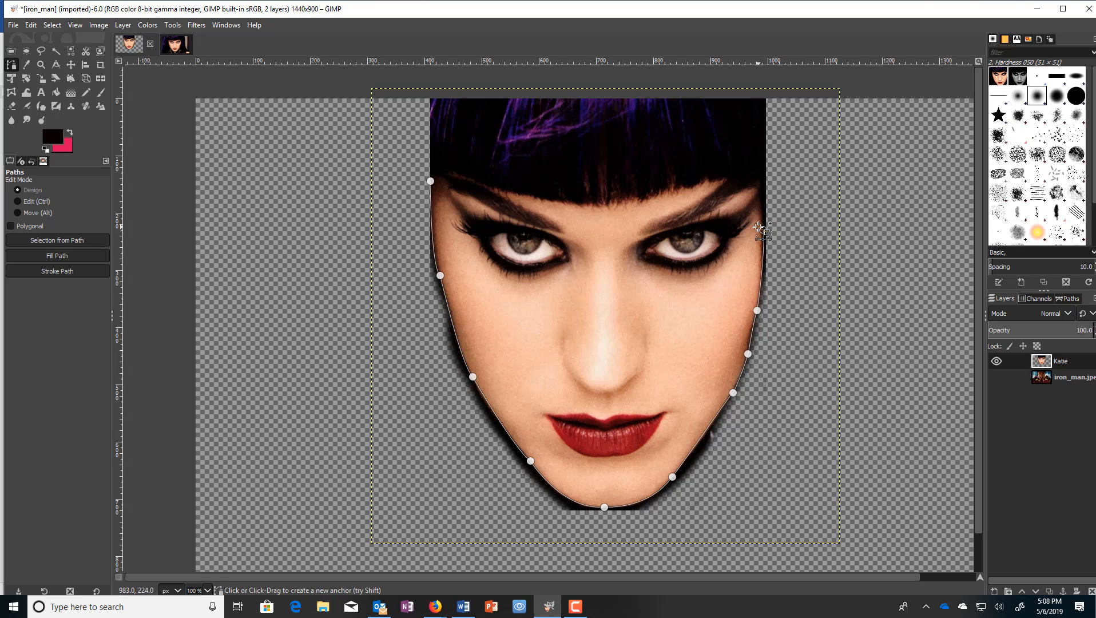
click(765, 167)
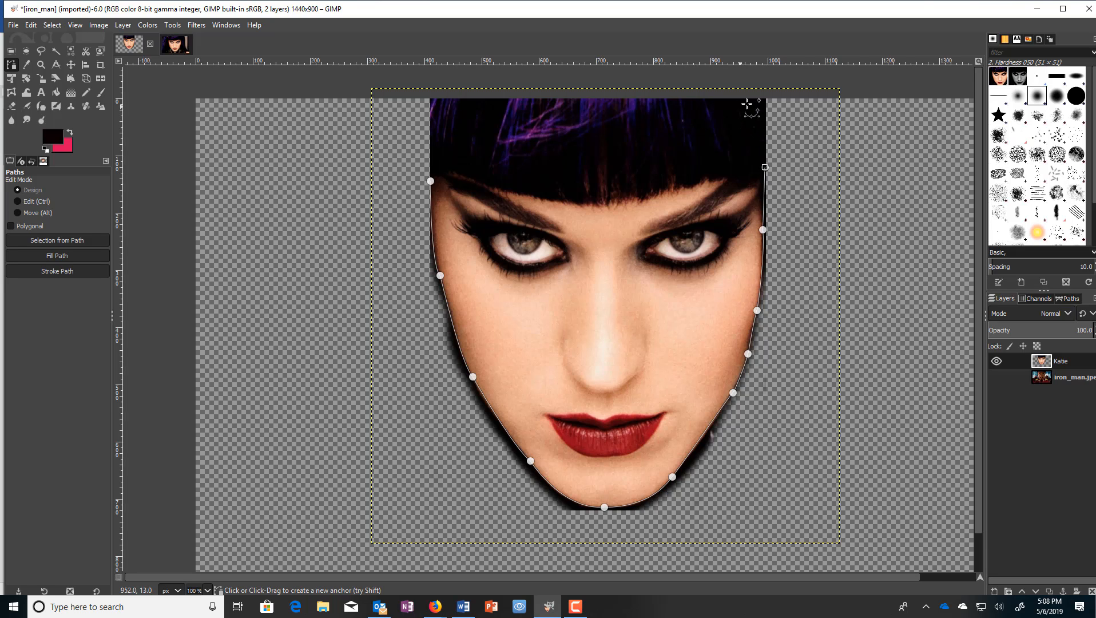
Extend the path along the top edge of the hair with anchors at both corners and connect it to the starting anchor
drag(760, 94, 525, 93)
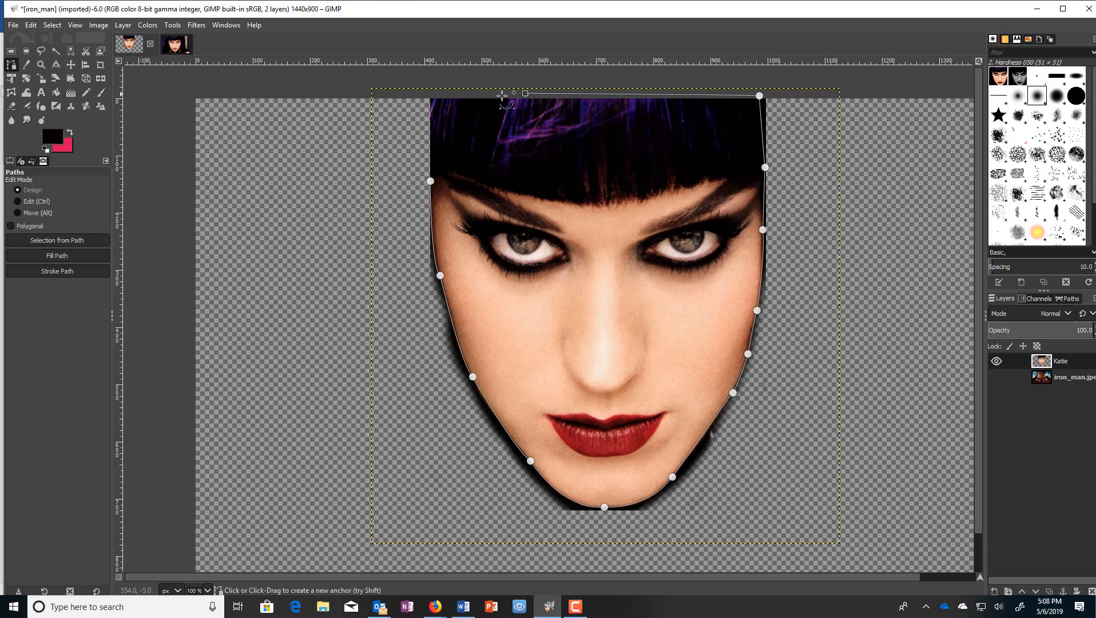
drag(432, 96, 442, 96)
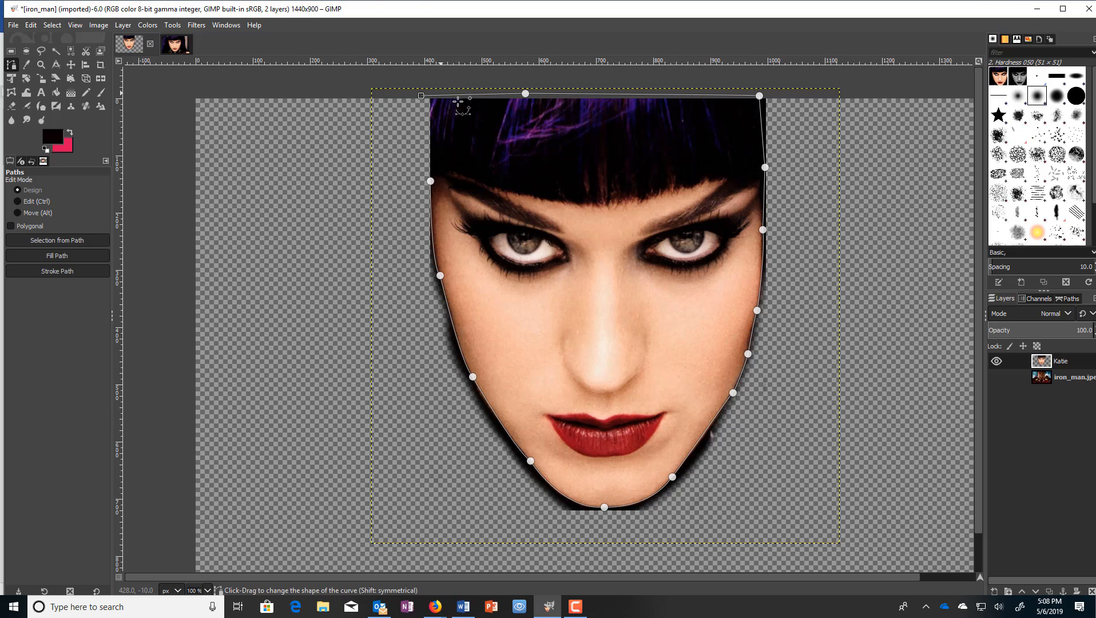
key(ctrl+z)
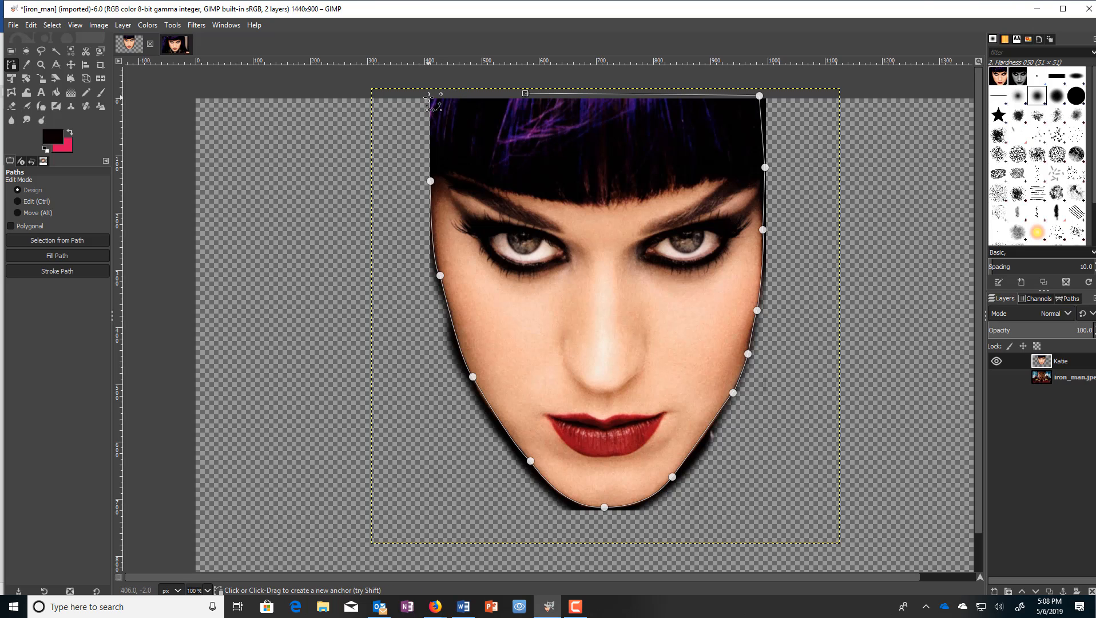
click(430, 98)
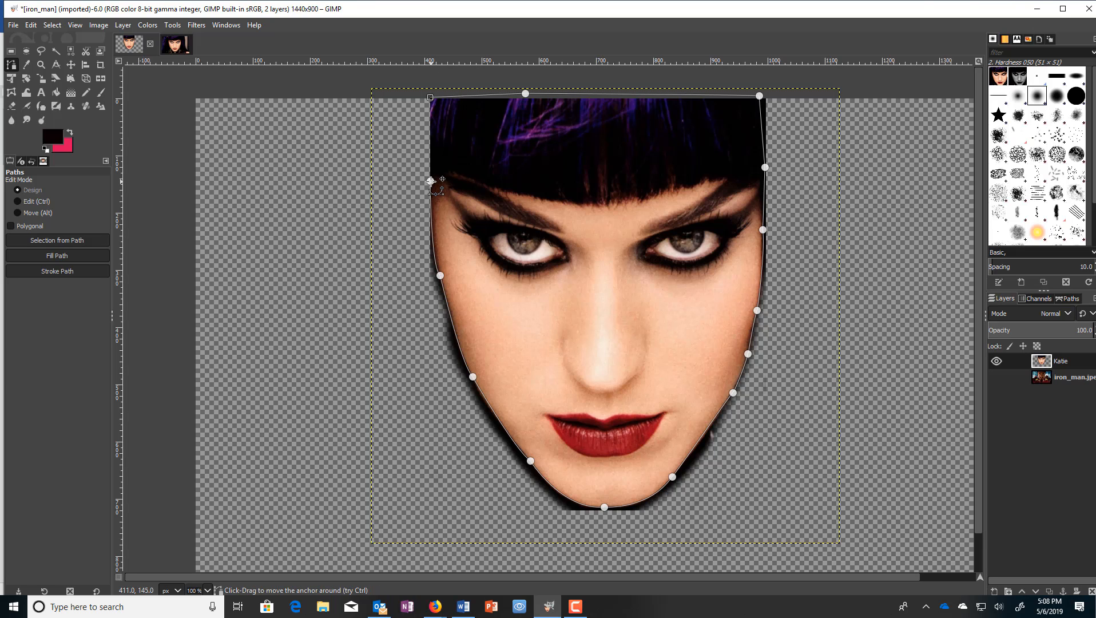
key(ctrl)
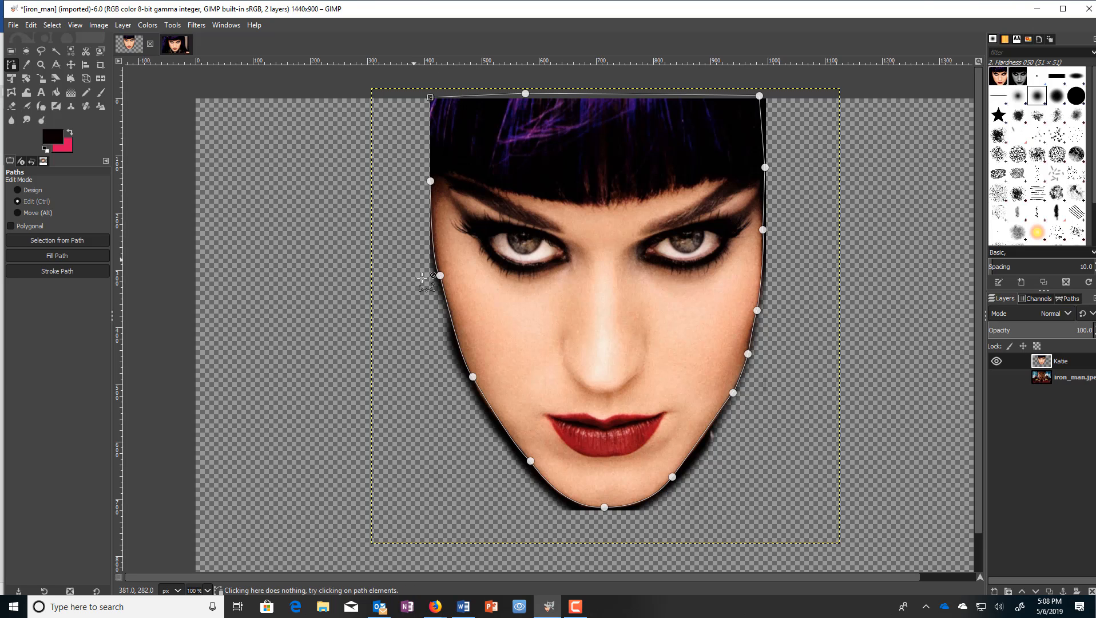
ctrl+click(430, 181)
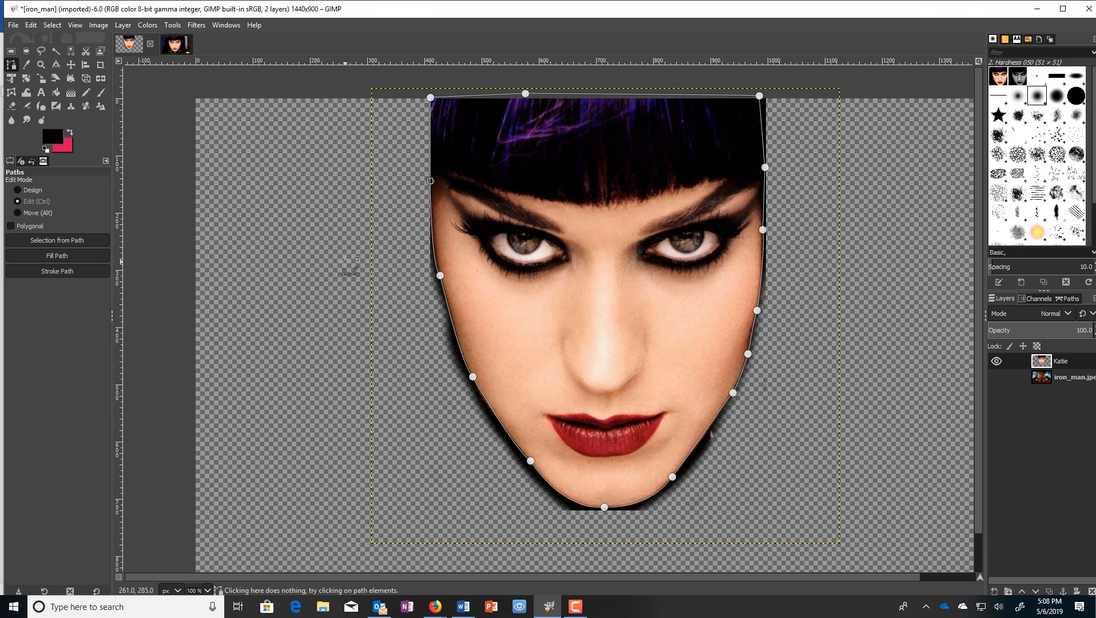
Undo the path's closing segment and the last two anchors along the top of the hair, back to the top-right corner anchor
key(ctrl+z)
key(ctrl+z)
key(ctrl+z)
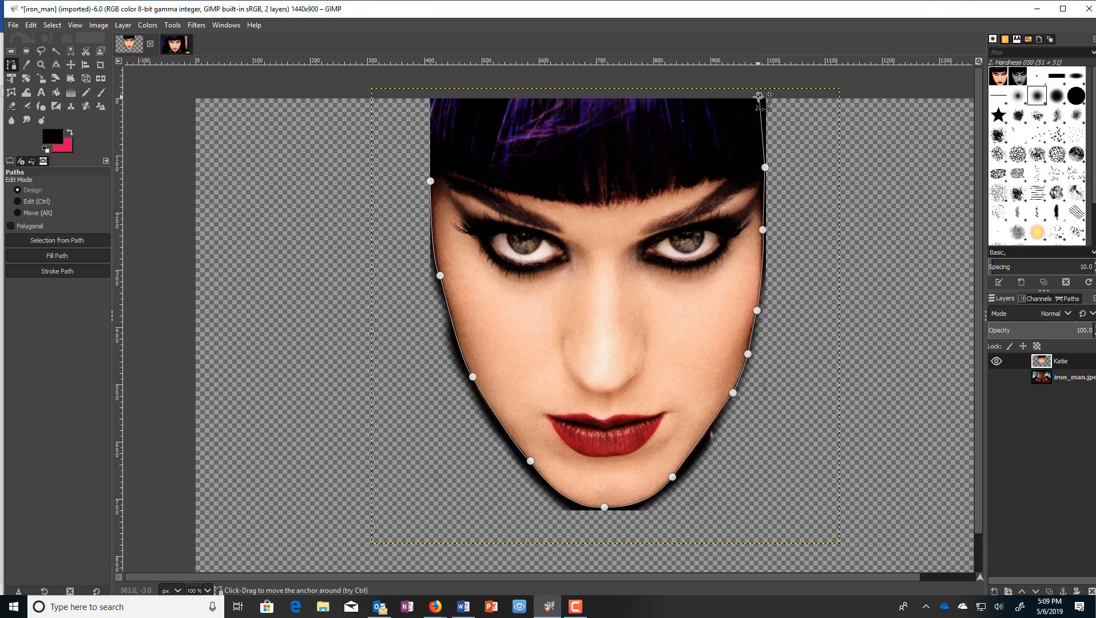
Extend the path along the hair's top edge to its left corner, close it at the starting hairline anchor and convert it to a selection
click(593, 92)
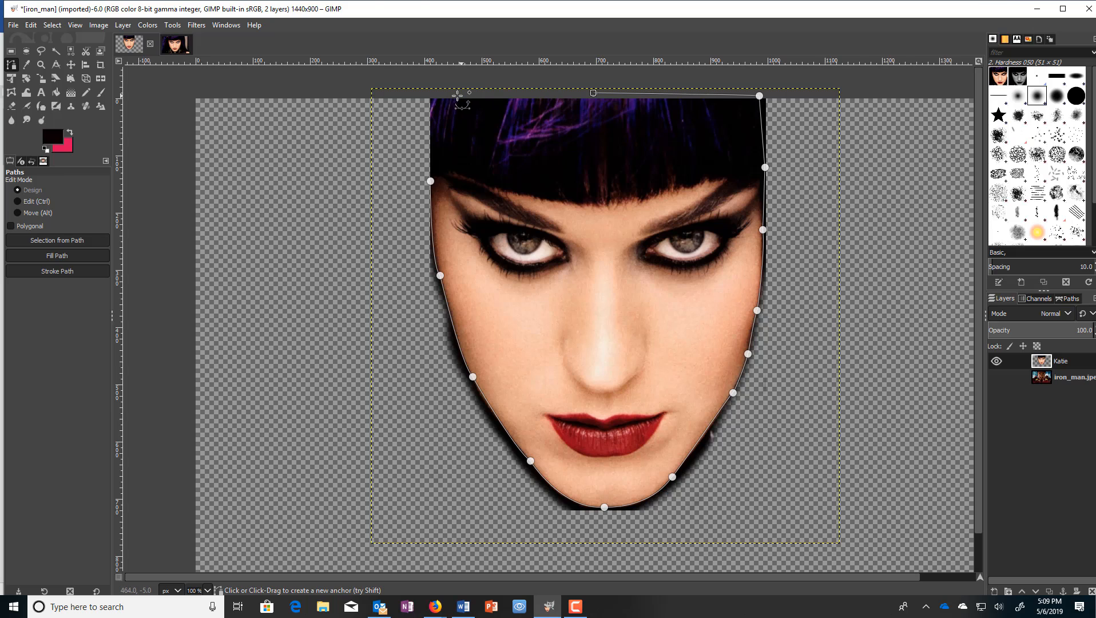
click(438, 95)
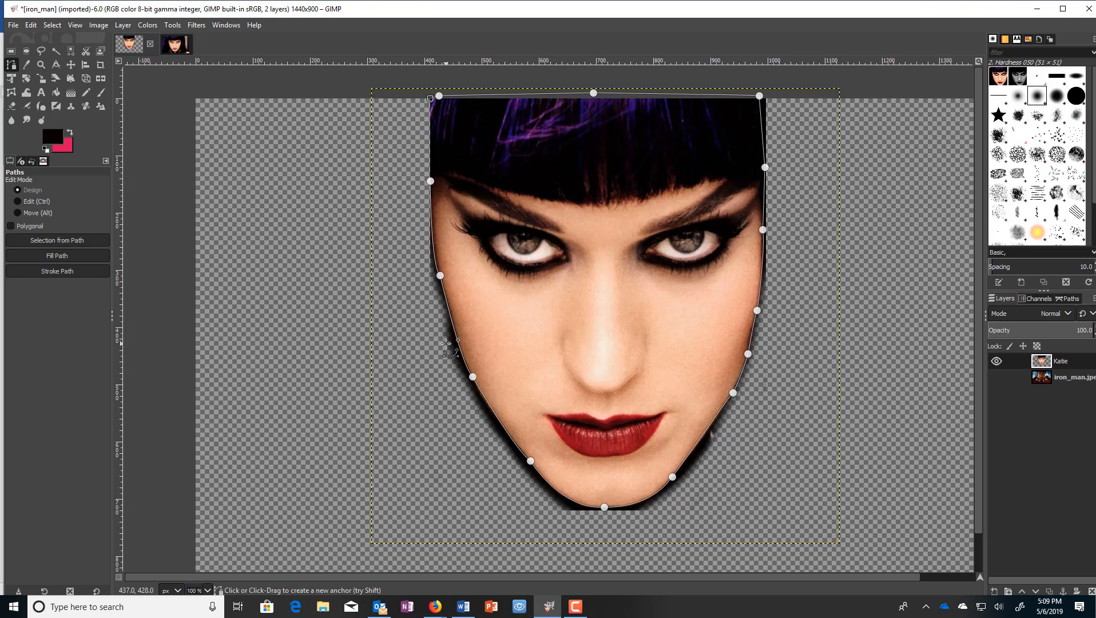
key(ctrl)
ctrl+click(430, 180)
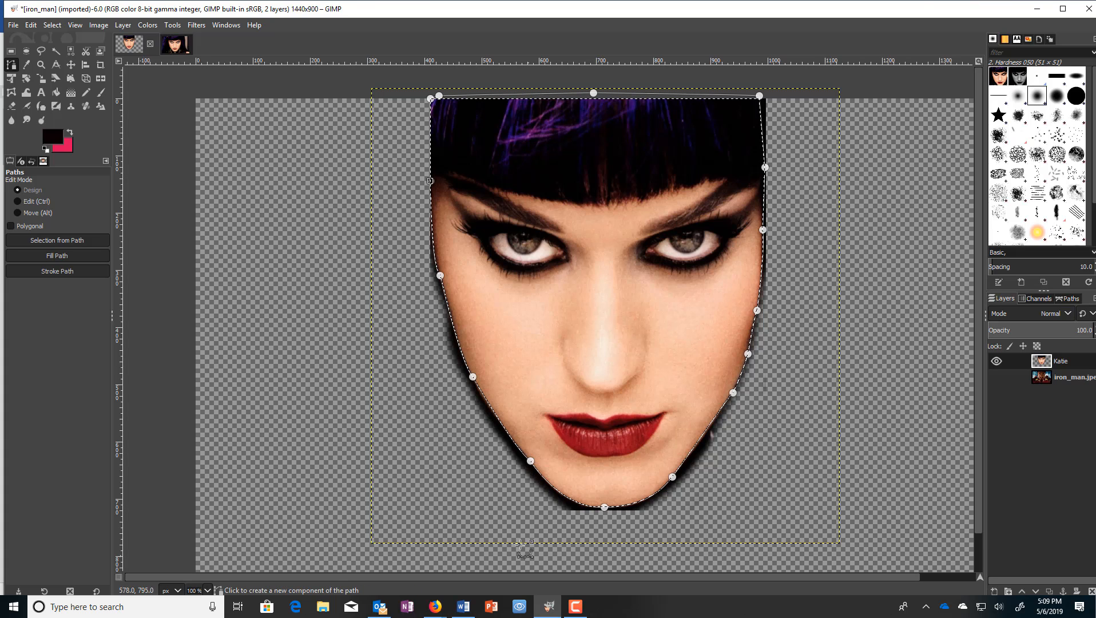
Try to delete everything outside the face outline with an inverted selection, then revert the deletion and clear the selection
click(53, 26)
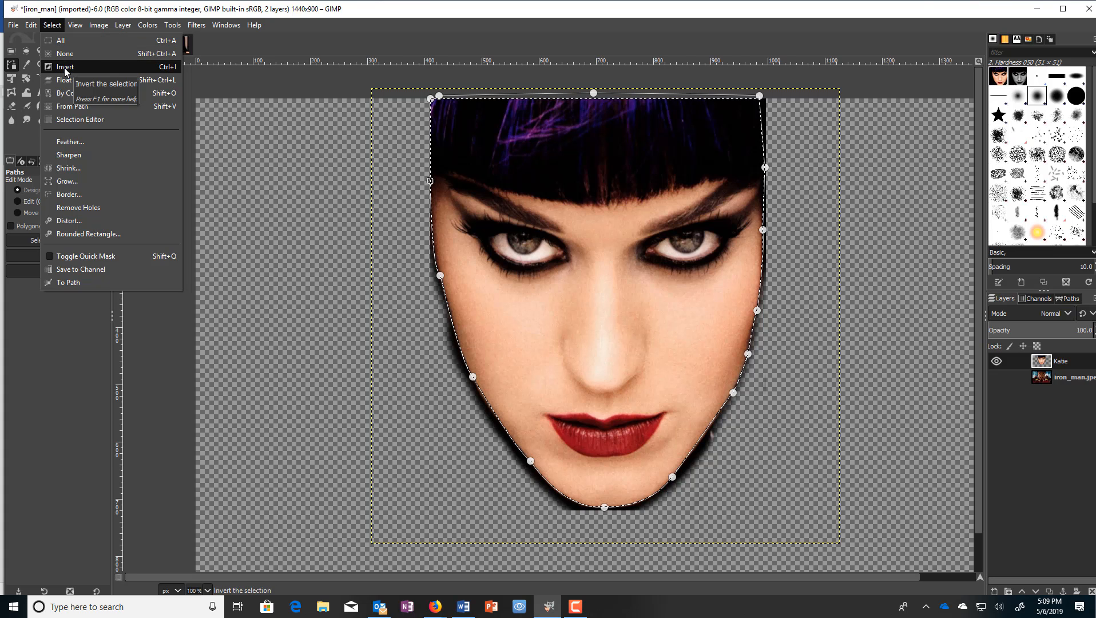
click(102, 68)
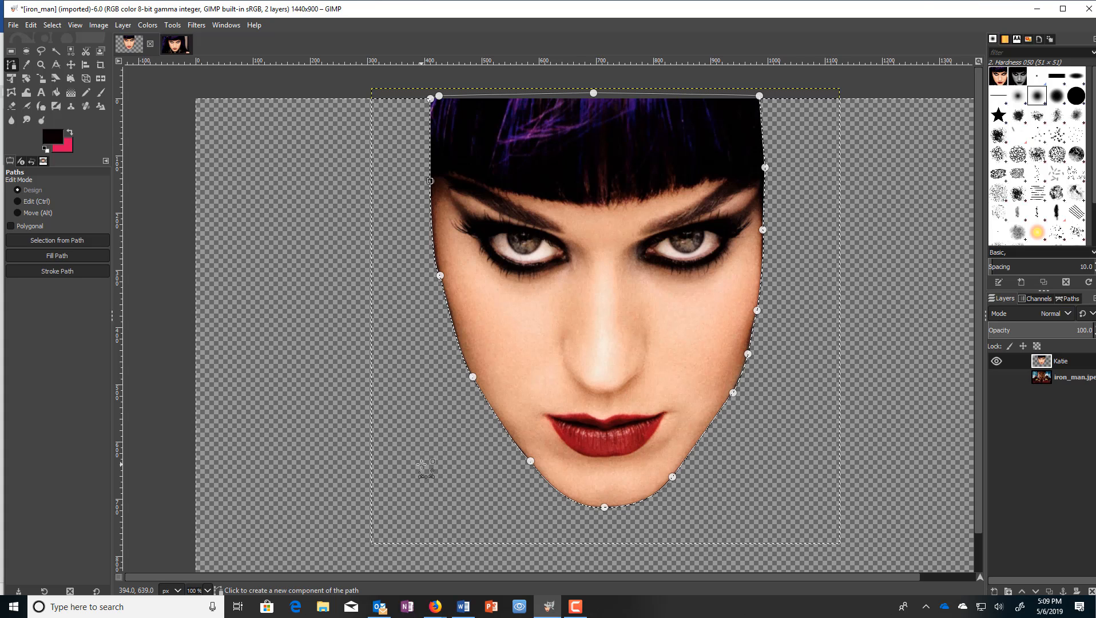
key(ctrl)
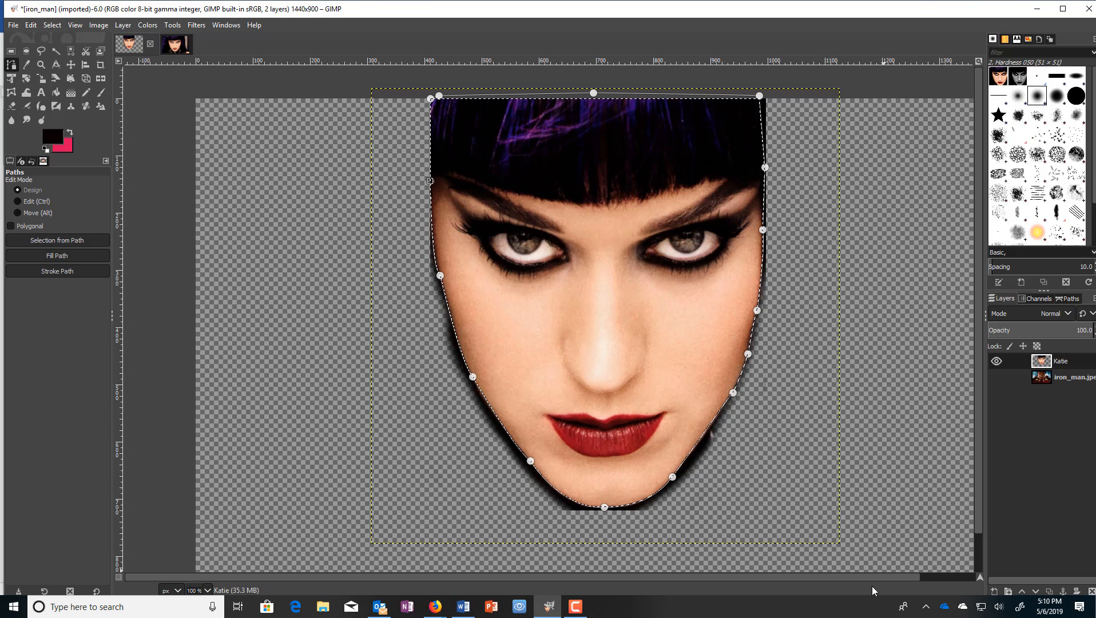
key(ctrl+shift+a)
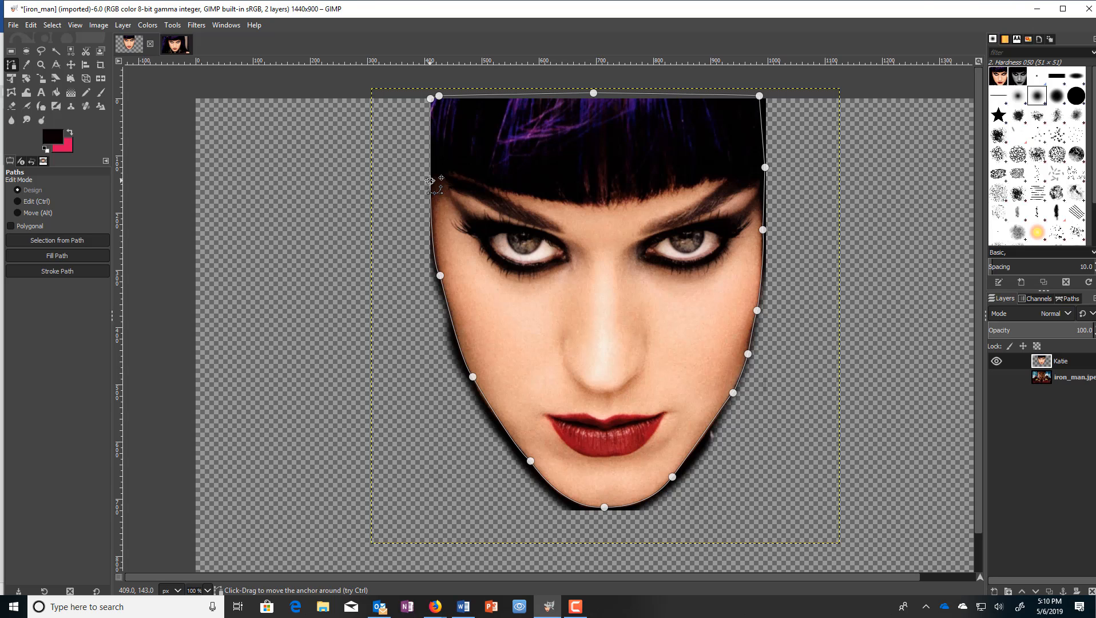
Create a selection from the closed face path, invert it to delete the area outside the outline, and deselect
click(430, 181)
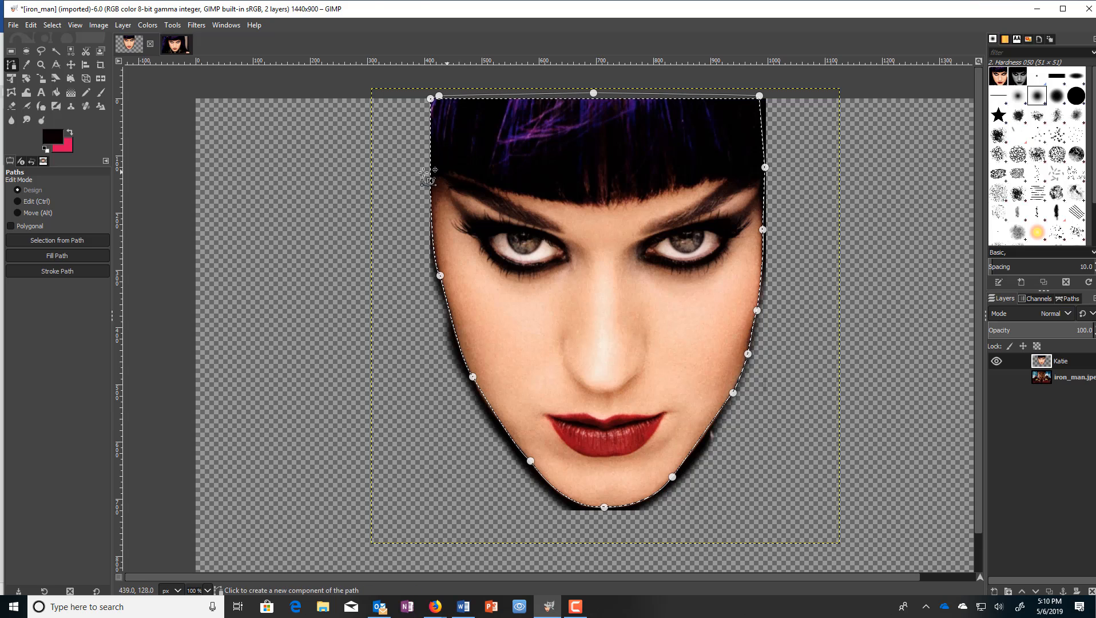
click(53, 24)
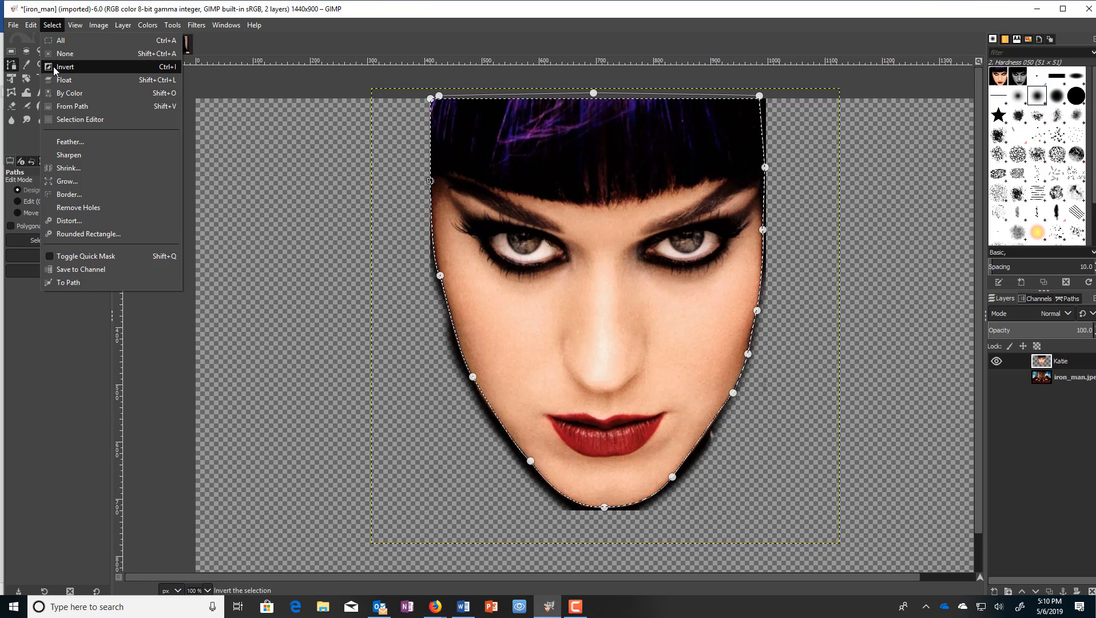
click(49, 64)
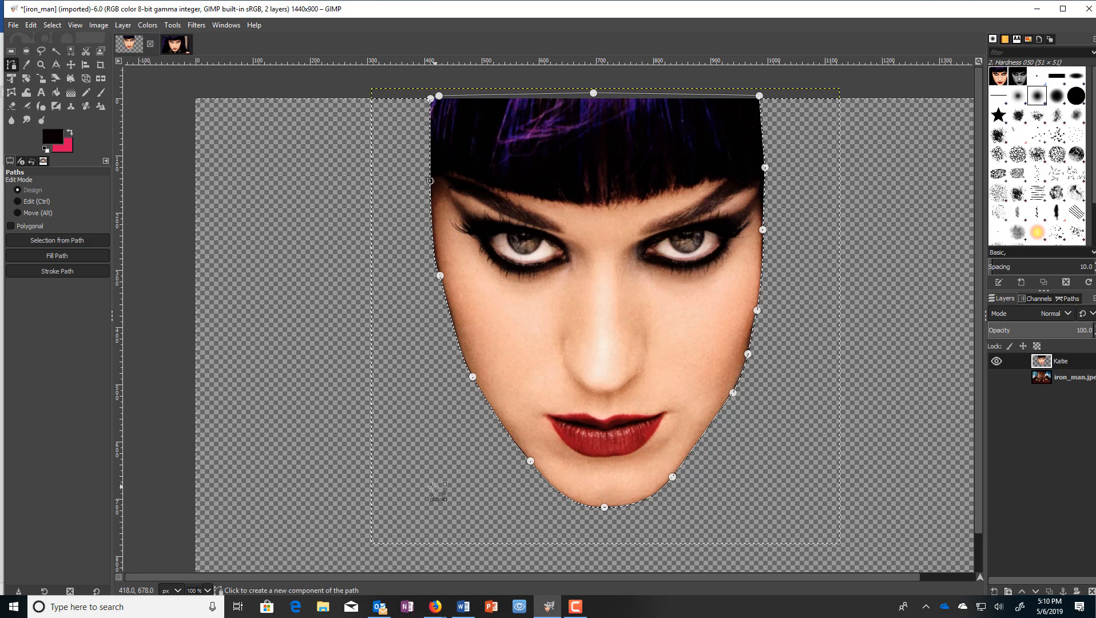
click(52, 25)
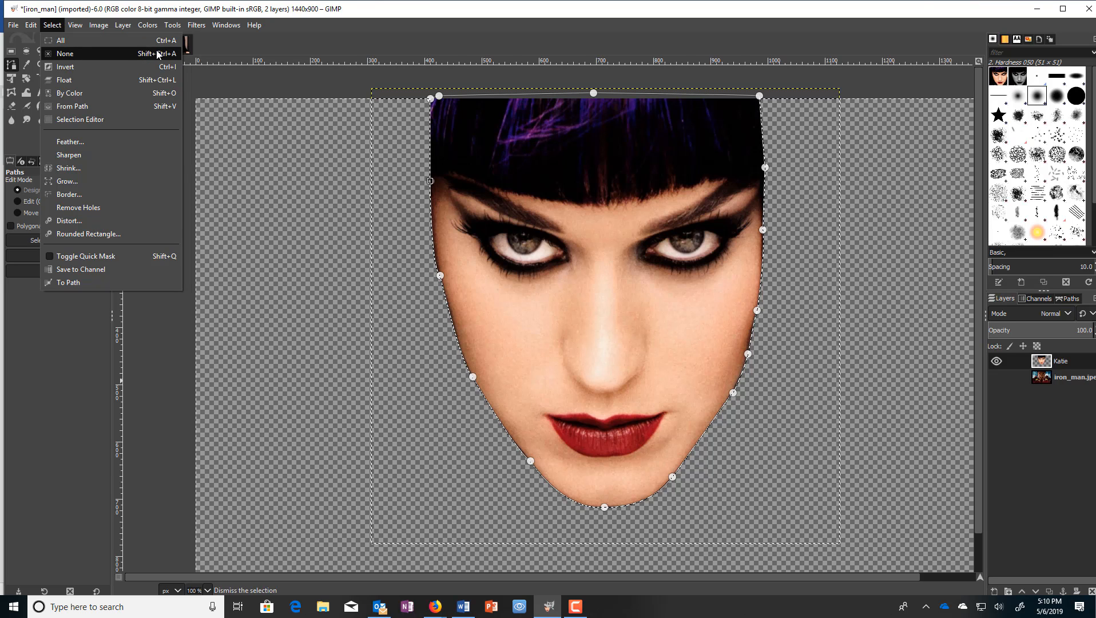
click(123, 53)
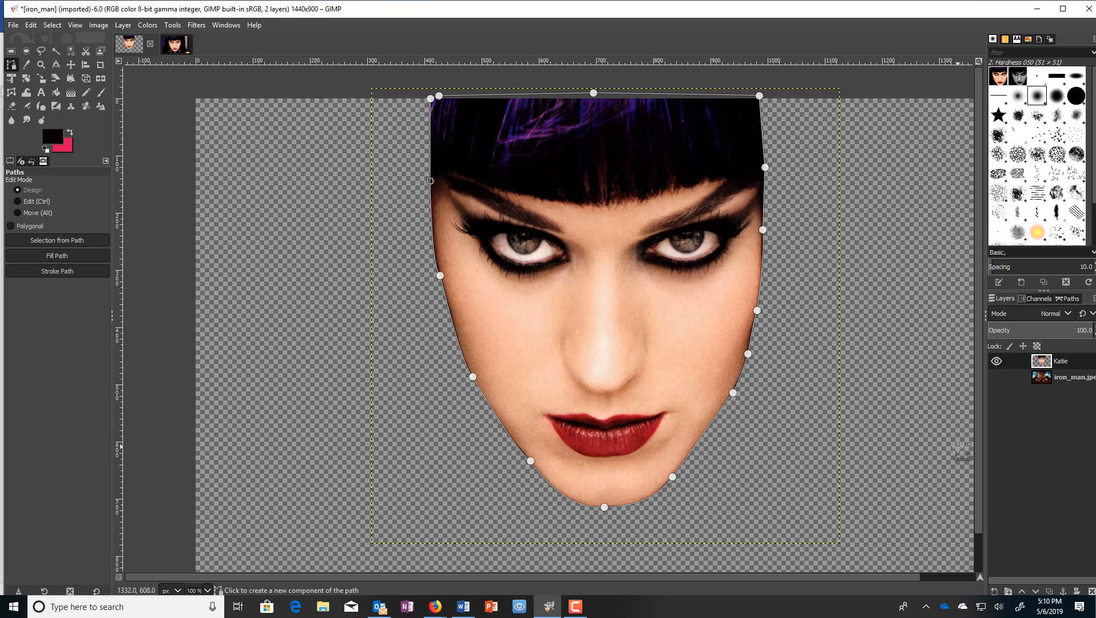
Erase the dark fringe along the left cheek and jaw of the cut-out face with the eraser at size 18
click(71, 65)
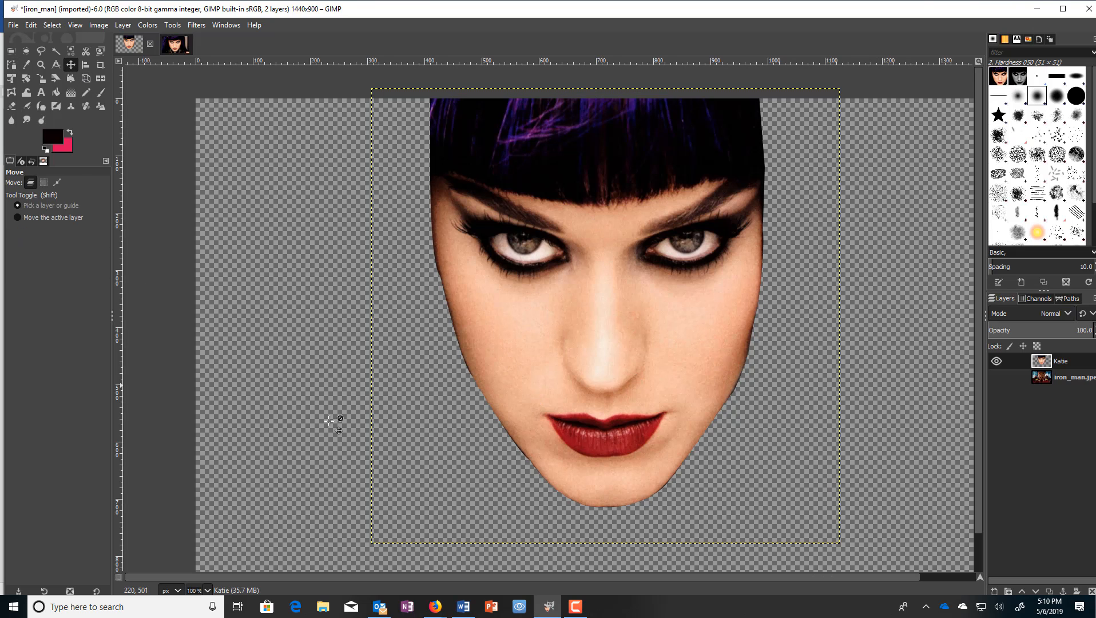
ctrl+scroll(531, 475, up, 3)
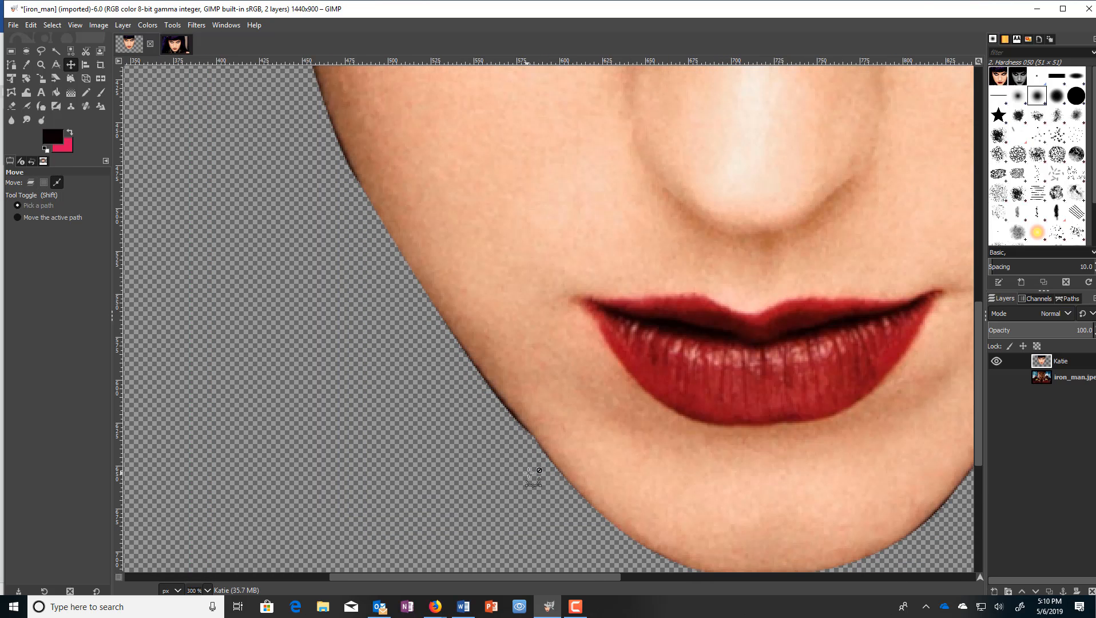
click(12, 107)
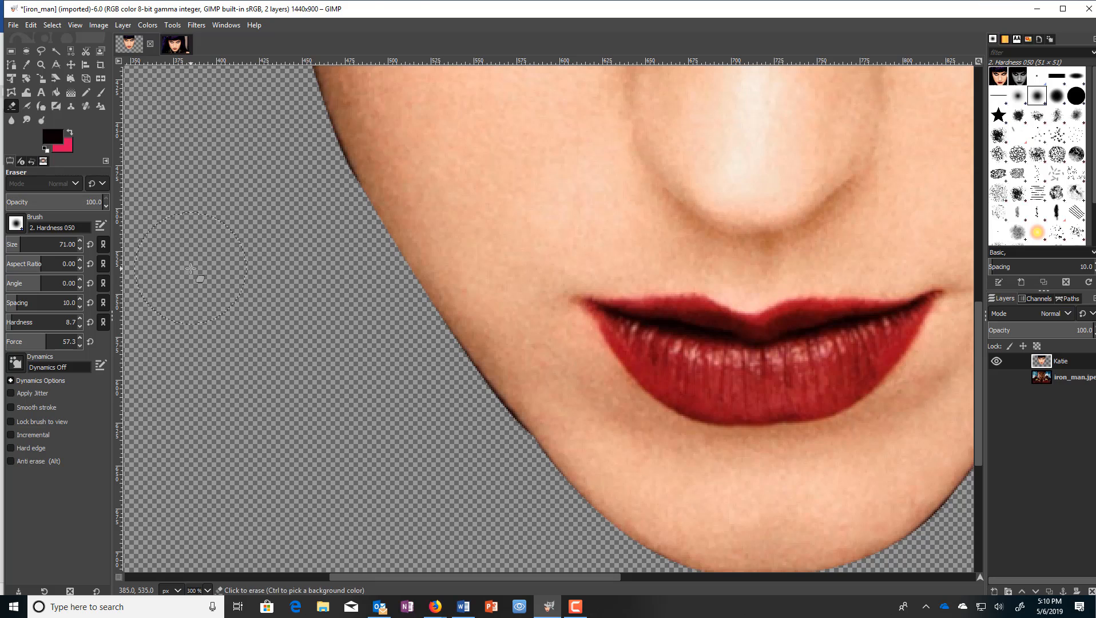
key(bracketleft)
key(bracketleft)
key(bracketleft)
key(bracketleft)
key(bracketleft)
key(bracketleft)
key(bracketleft)
key(bracketleft)
key(bracketleft)
key(bracketleft)
key(bracketleft)
key(bracketleft)
key(bracketleft)
key(bracketleft)
key(bracketleft)
key(bracketleft)
key(bracketleft)
key(bracketleft)
key(bracketleft)
key(bracketleft)
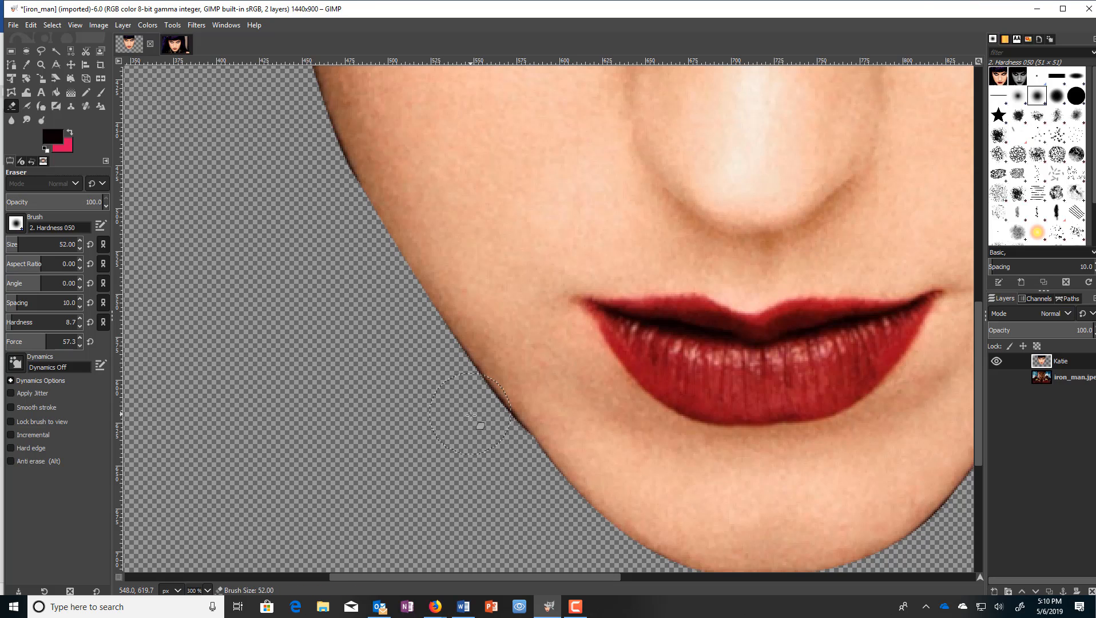
key(bracketleft)
key(bracketleft)
key(bracketleft)
key(bracketleft)
key(bracketleft)
key(bracketleft)
key(bracketleft)
key(bracketleft)
key(bracketleft)
key(bracketleft)
key(bracketleft)
key(bracketleft)
key(bracketleft)
key(bracketleft)
key(bracketleft)
key(bracketleft)
key(bracketleft)
key(bracketleft)
key(bracketleft)
key(bracketleft)
mouse_move(482, 396)
mouse_down()
mouse_move(518, 433)
mouse_move(498, 419)
mouse_up()
mouse_move(474, 379)
mouse_down()
mouse_move(533, 456)
mouse_move(494, 418)
mouse_up()
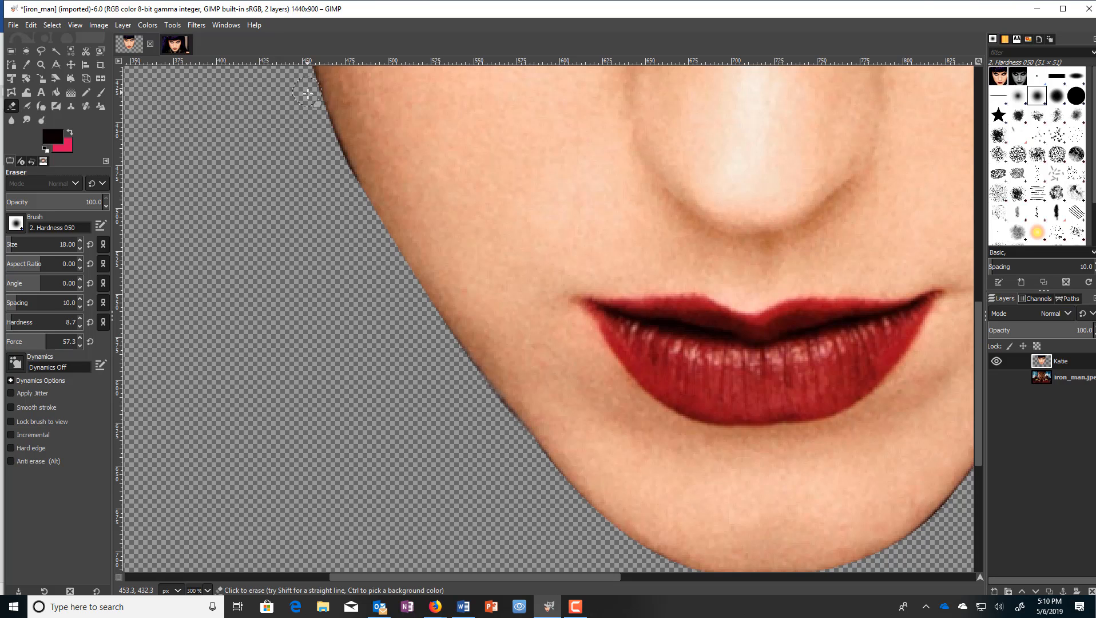
mouse_move(320, 133)
mouse_down()
mouse_move(335, 161)
mouse_move(315, 122)
mouse_move(358, 200)
mouse_move(335, 113)
mouse_move(304, 78)
mouse_up()
Erase the dark fringe along the right cheek and jaw edge, and undo the last eraser stroke
scroll(618, 342, down, 1)
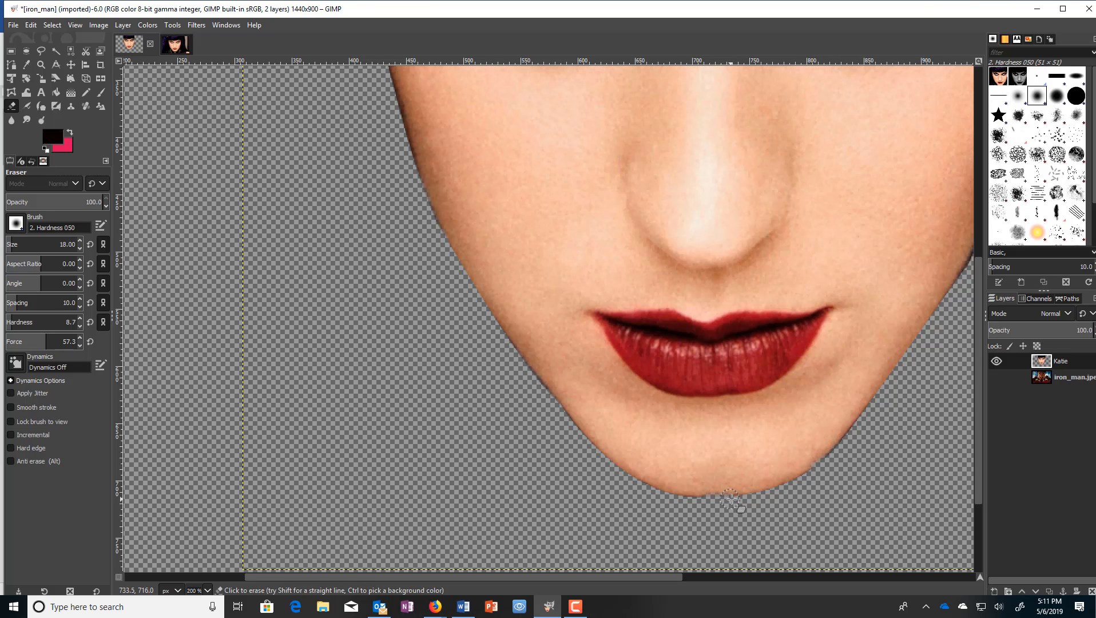
drag(663, 577, 767, 578)
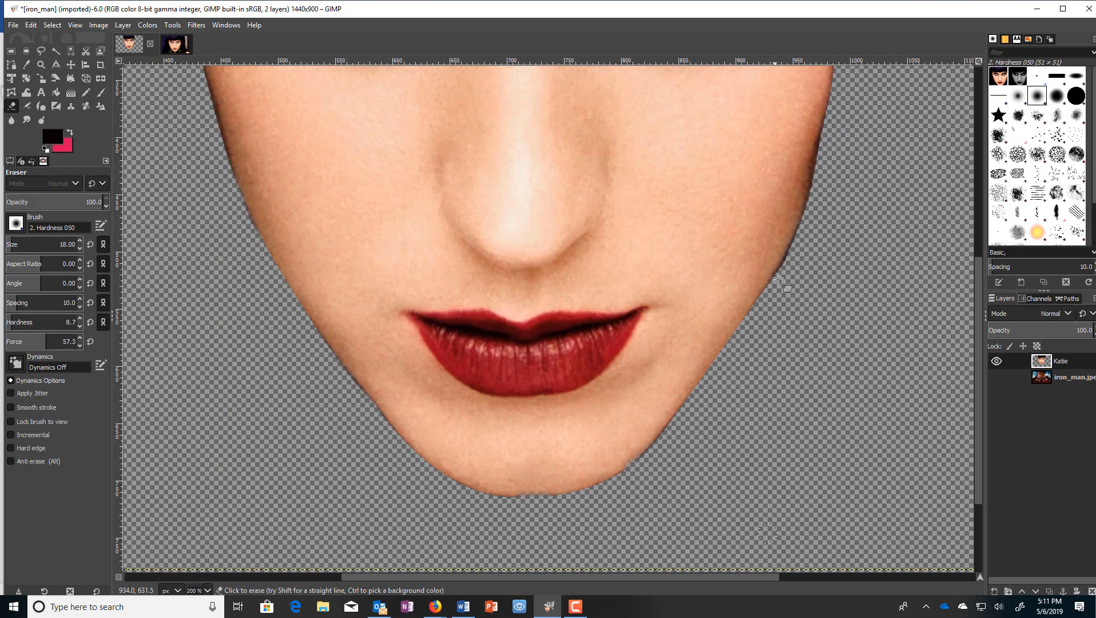
mouse_move(826, 142)
mouse_down()
mouse_move(803, 233)
mouse_move(778, 275)
mouse_up()
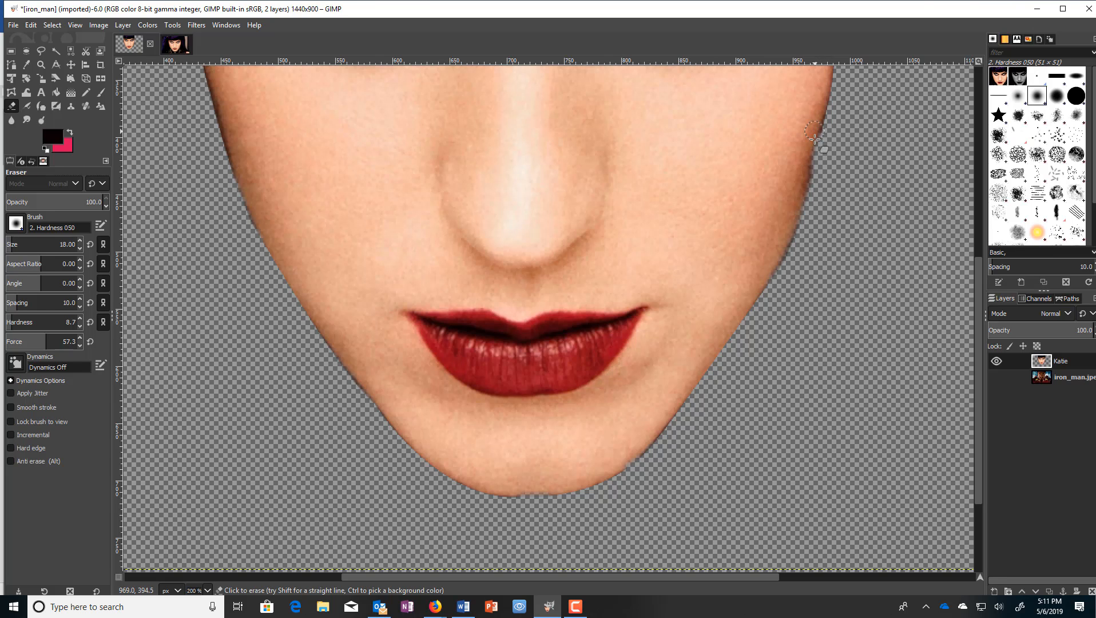
mouse_move(813, 140)
mouse_down()
mouse_move(827, 159)
mouse_move(825, 142)
mouse_move(817, 208)
mouse_move(769, 286)
mouse_up()
key(ctrl+z)
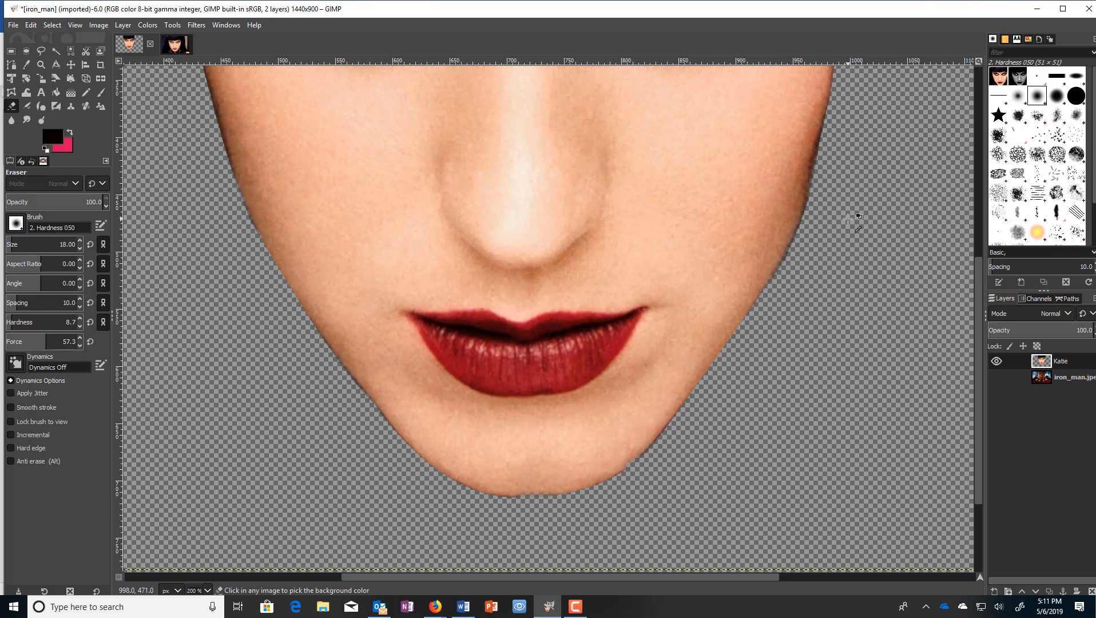
Show the iron_man layer beneath the face and erase a short stretch of the hair's left edge beside the eyebrow
scroll(847, 218, down, 3)
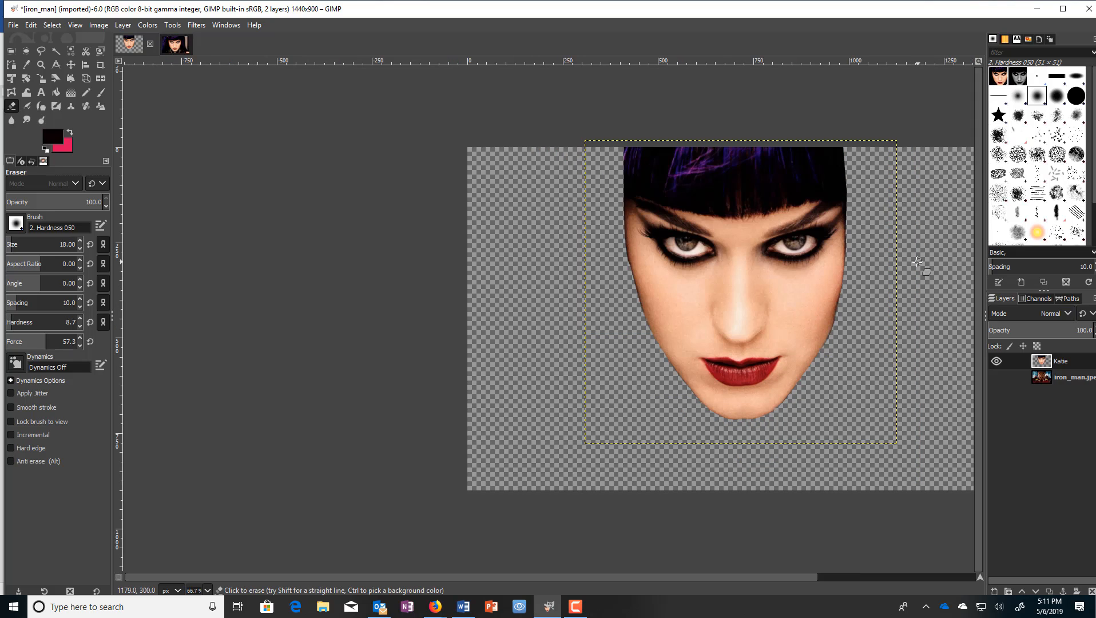
drag(655, 577, 726, 577)
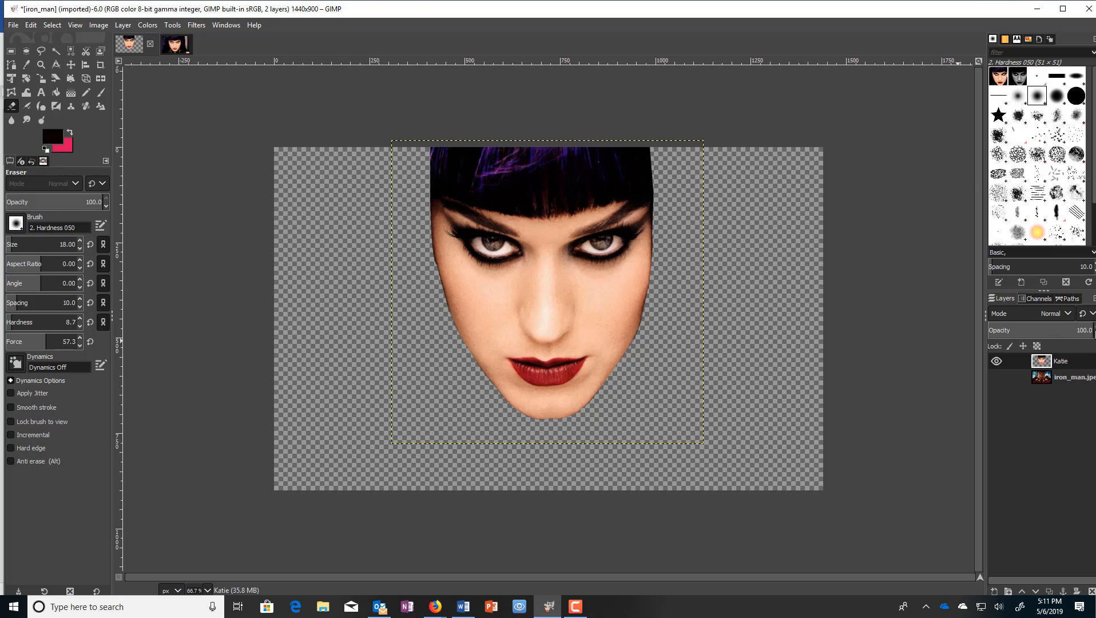
click(996, 377)
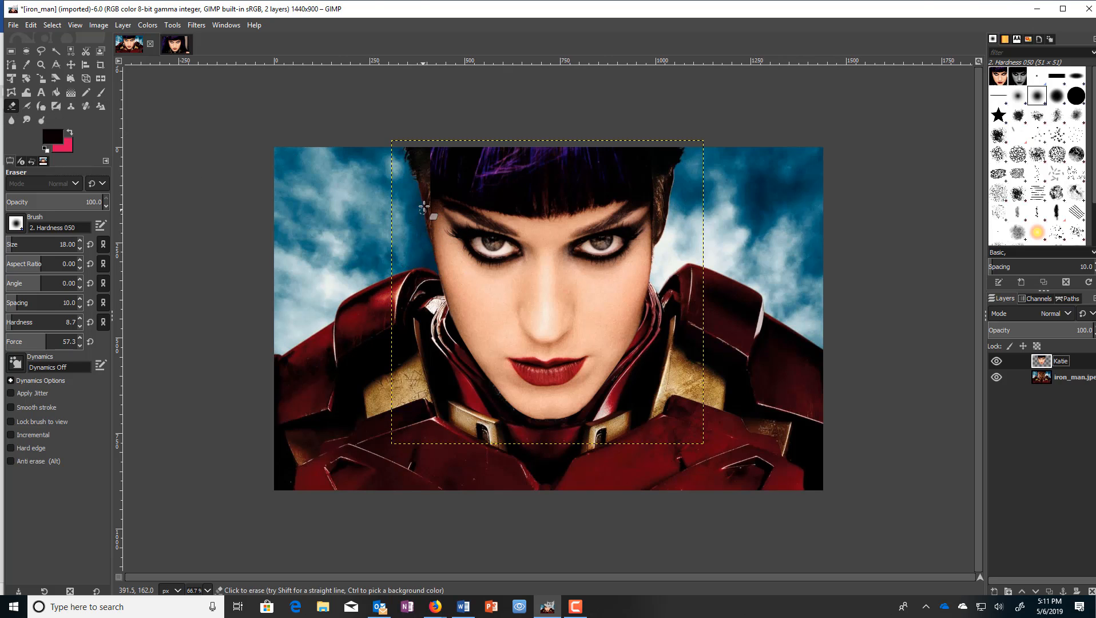
drag(432, 183, 431, 196)
Try erasing the dark hair above the forehead with the eraser at size 59, and undo the erasing
key(bracketright)
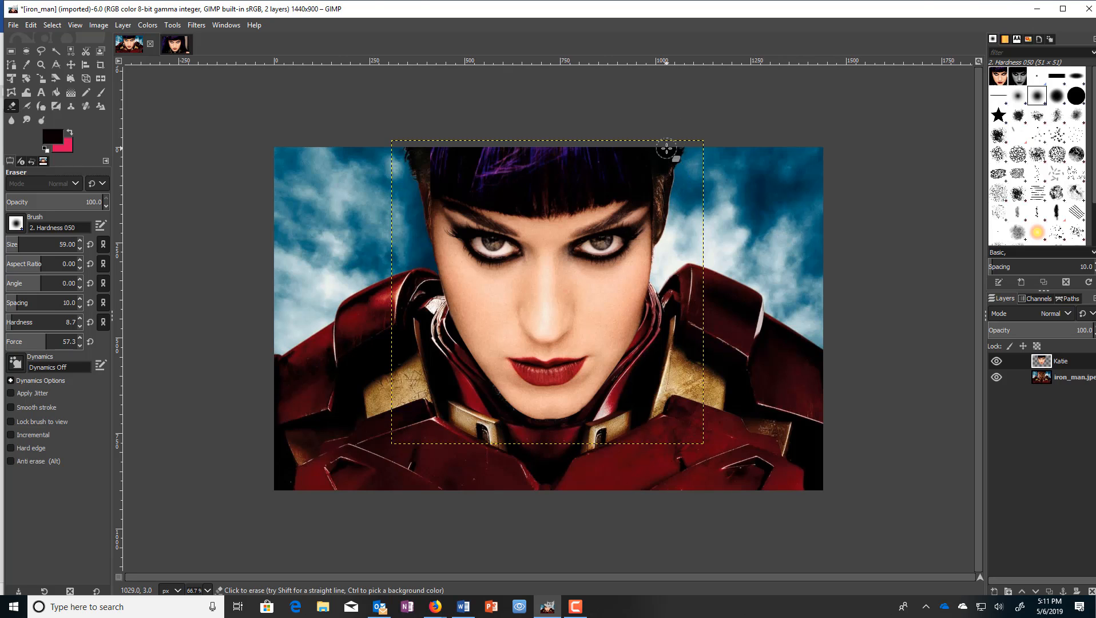
mouse_move(666, 148)
mouse_down()
mouse_move(406, 150)
mouse_move(472, 163)
mouse_move(665, 153)
mouse_move(633, 164)
mouse_move(433, 169)
mouse_move(536, 181)
mouse_move(632, 177)
mouse_move(411, 162)
mouse_move(545, 158)
mouse_move(409, 158)
mouse_move(666, 168)
mouse_move(529, 185)
mouse_move(414, 178)
mouse_move(498, 193)
mouse_move(665, 181)
mouse_move(554, 202)
mouse_move(490, 199)
mouse_move(594, 195)
mouse_up()
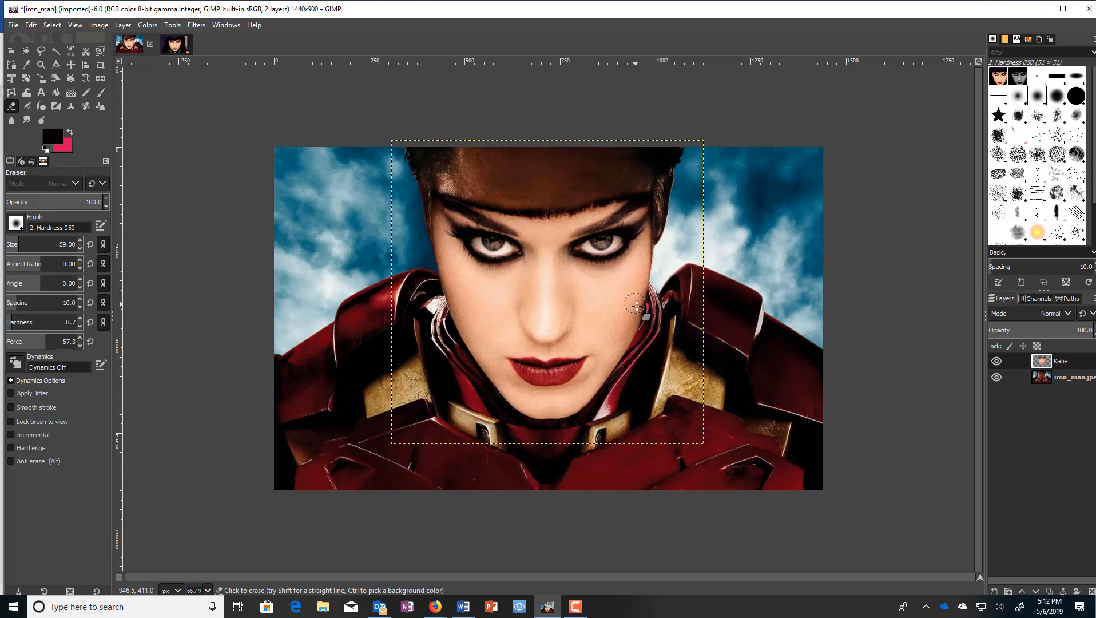
key(ctrl+z)
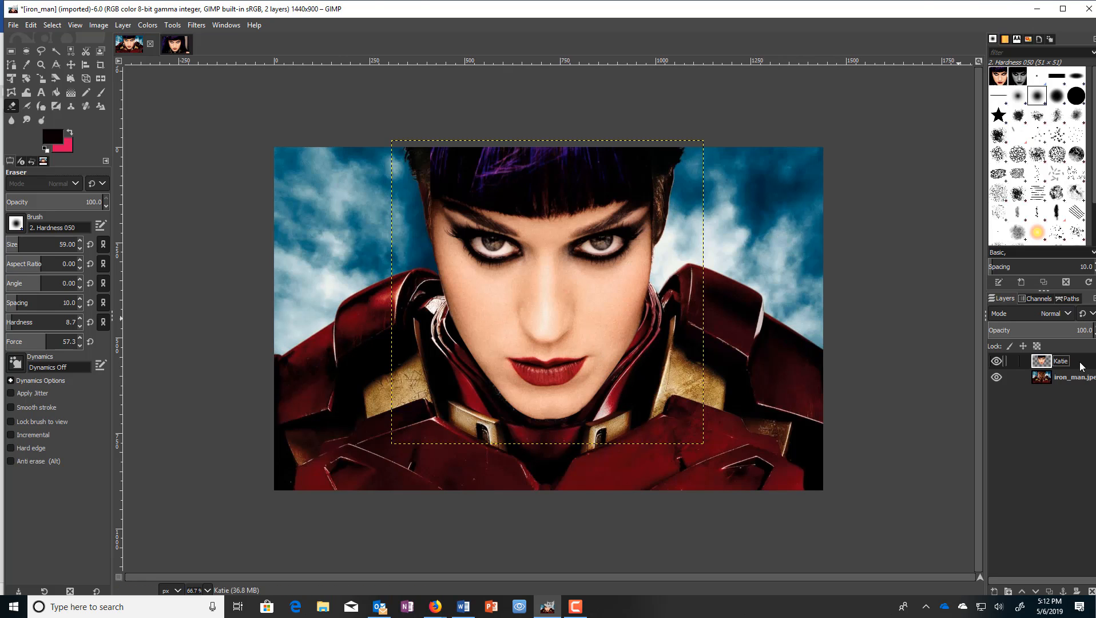
Darken the face layer with Brightness-Contrast, setting brightness to -120 and contrast to -1
click(147, 25)
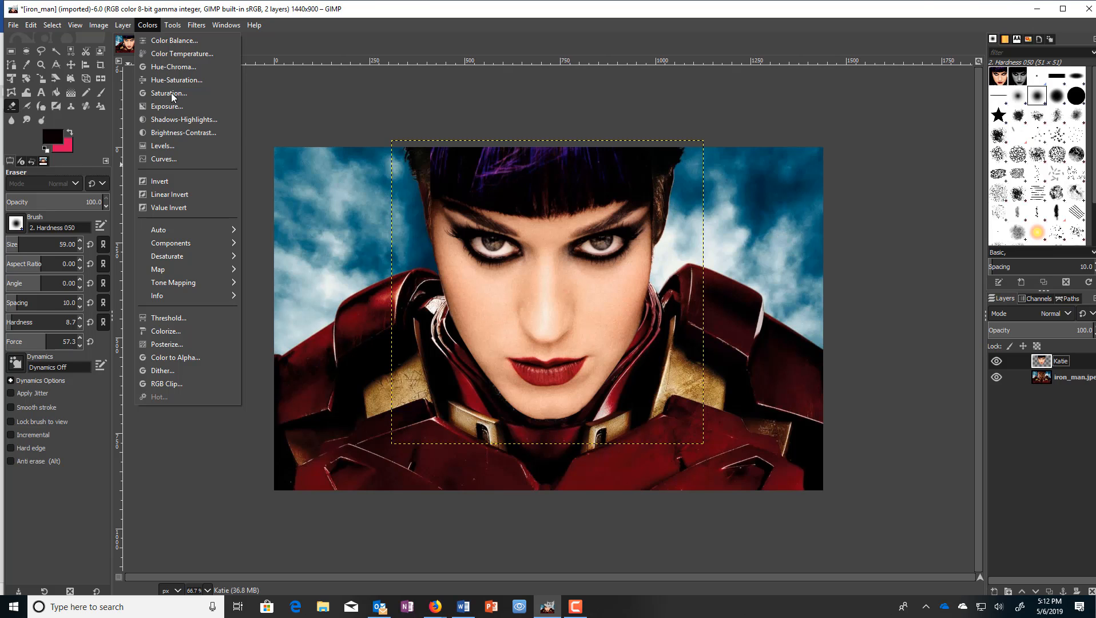
click(175, 134)
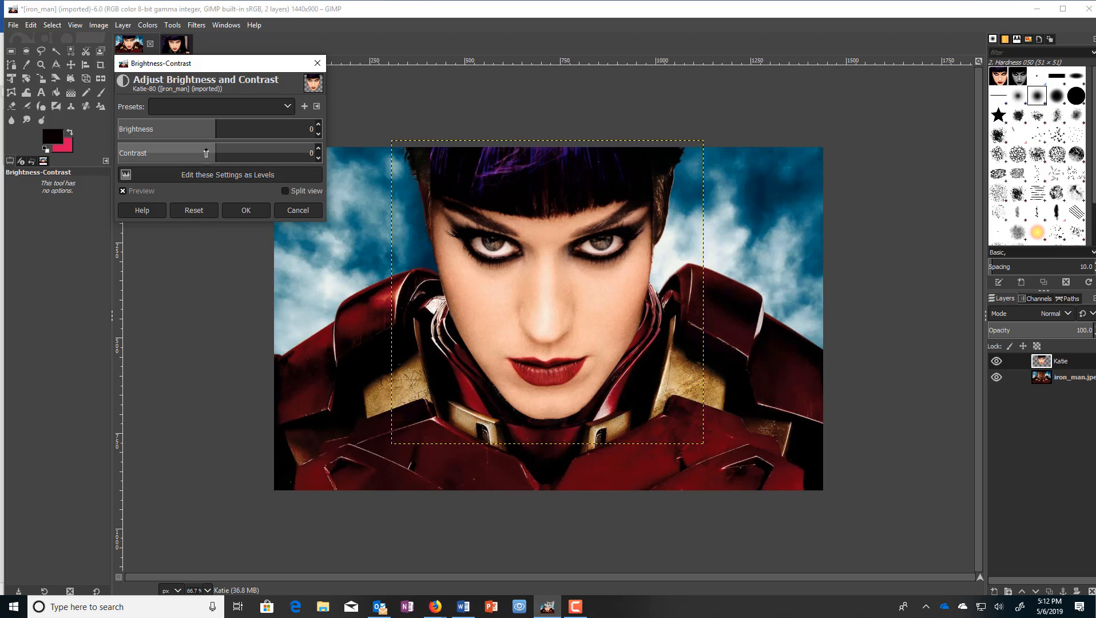
drag(200, 151, 147, 134)
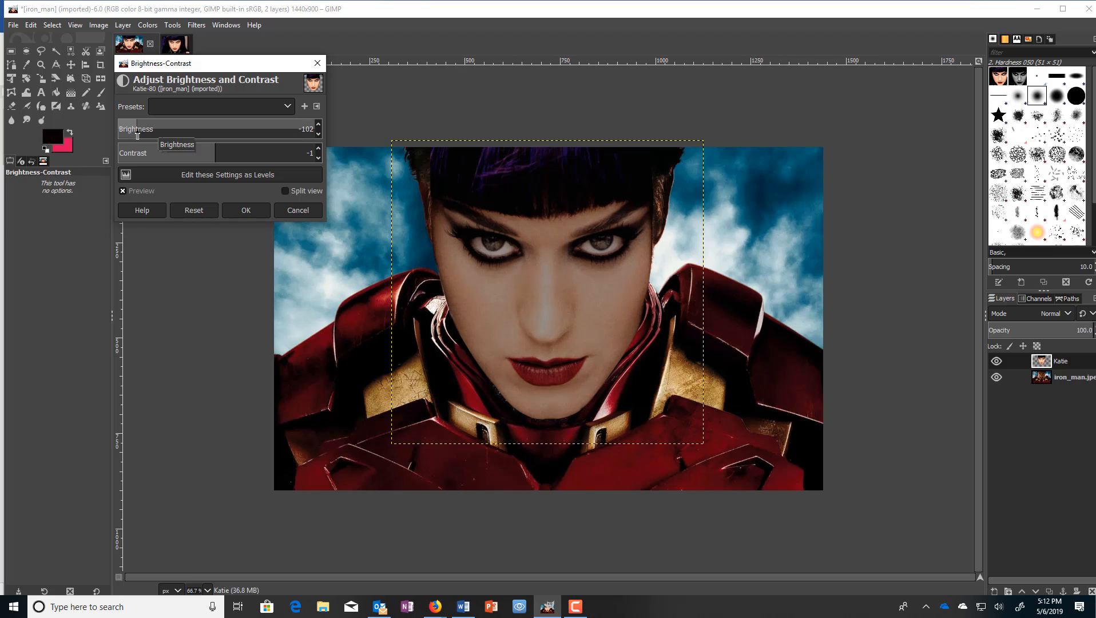
drag(131, 135, 126, 133)
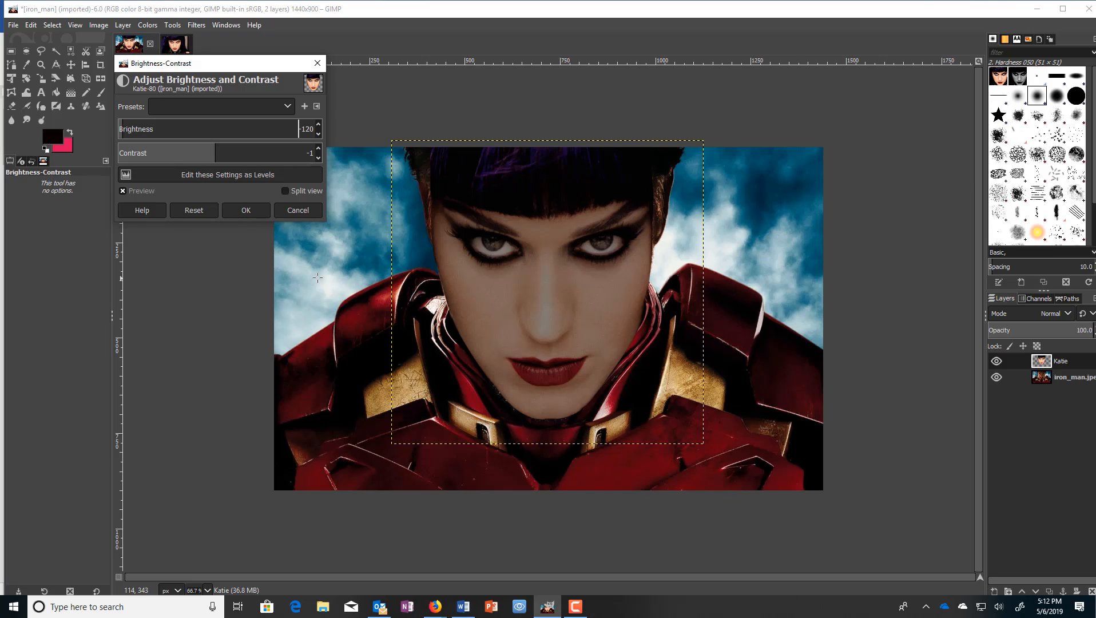
click(245, 210)
Shift the face layer's reds with Hue-Saturation, setting hue to -15.4 and saturation to 32.9
click(147, 25)
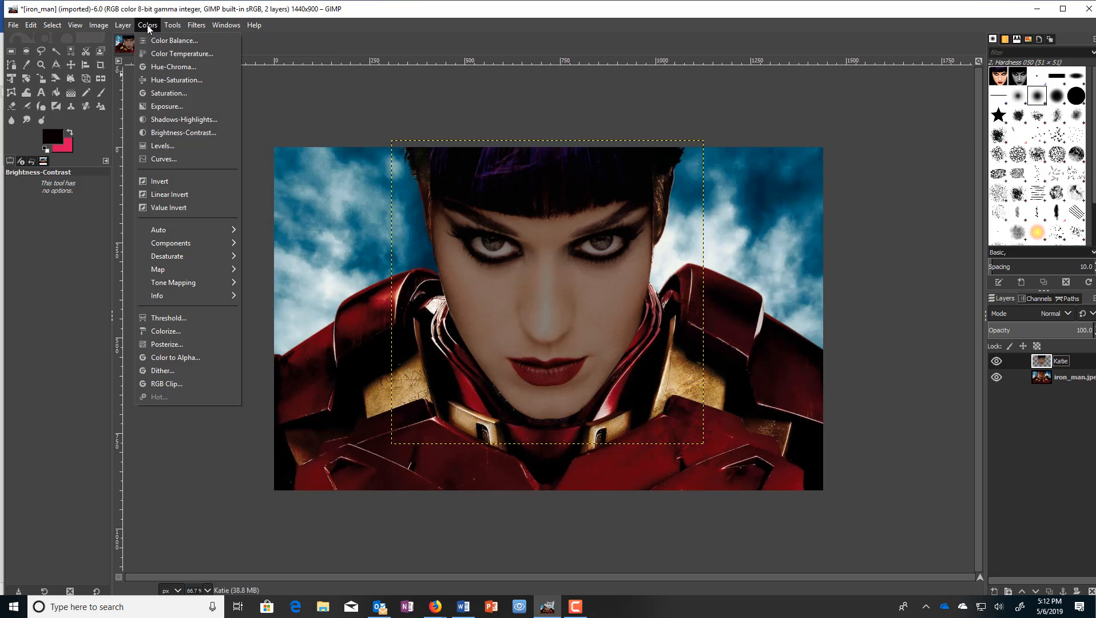
mouse_move(172, 24)
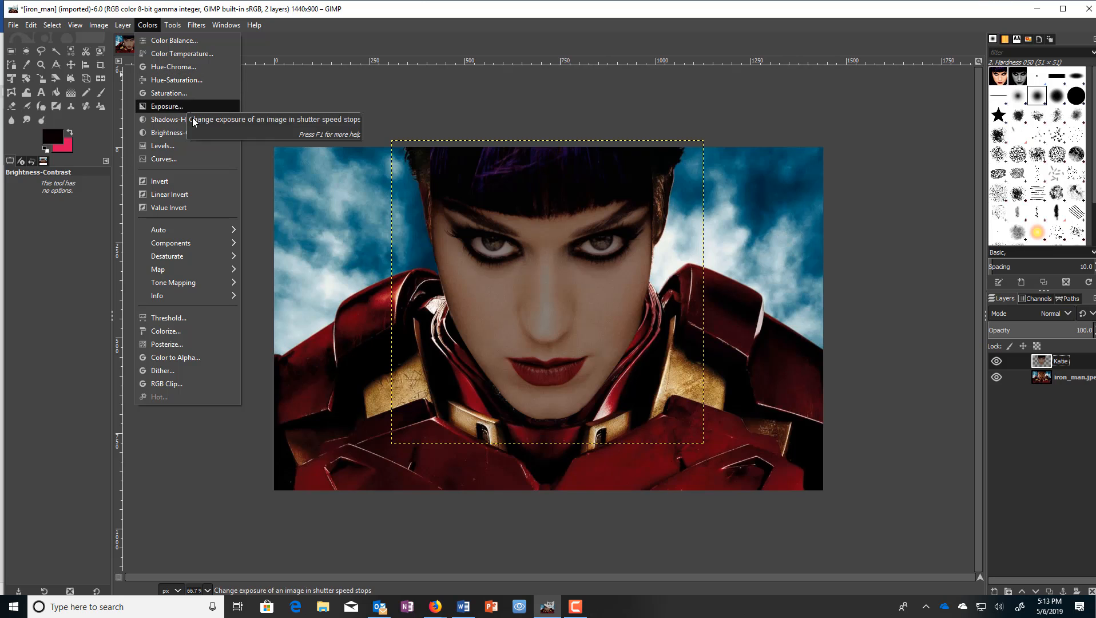
click(176, 80)
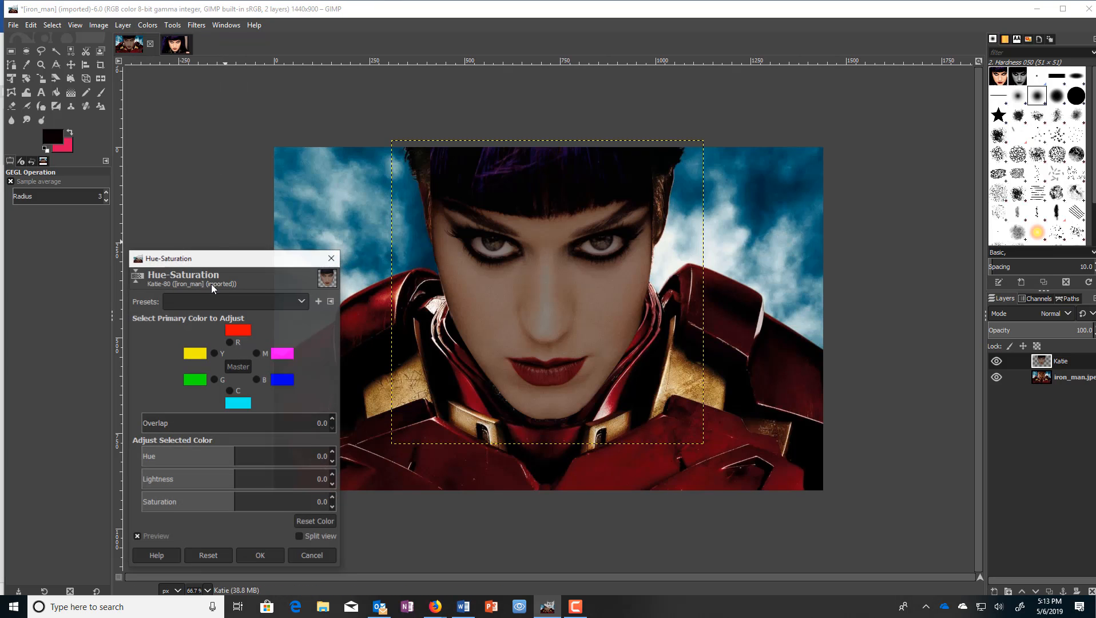
click(230, 343)
mouse_move(233, 455)
mouse_down()
mouse_move(247, 452)
mouse_move(227, 450)
mouse_up()
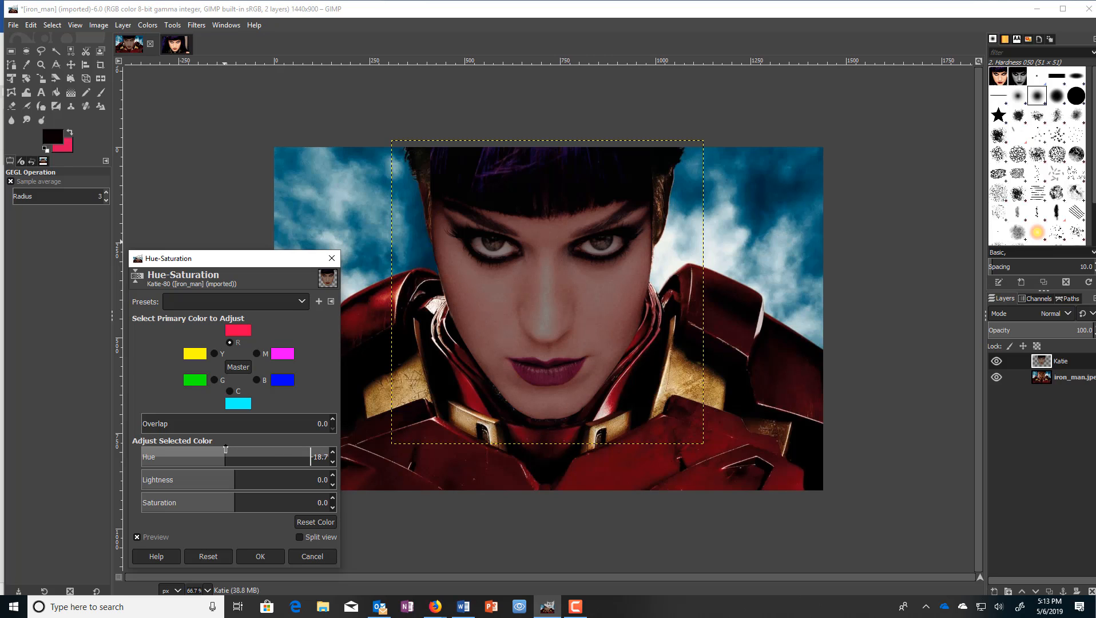
drag(225, 449, 227, 450)
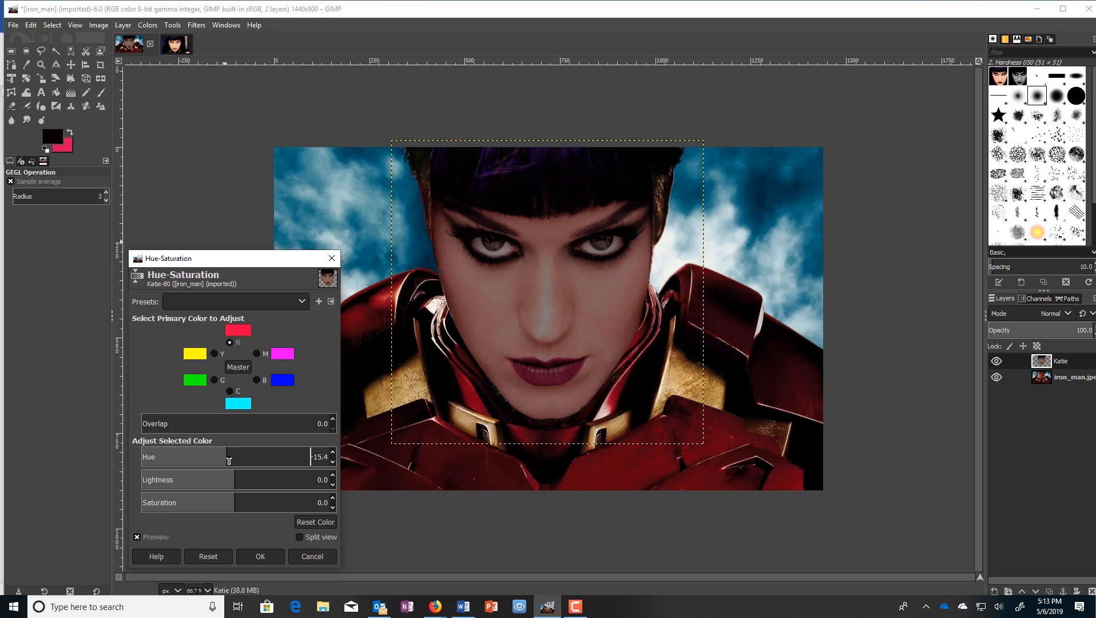
drag(233, 502, 270, 495)
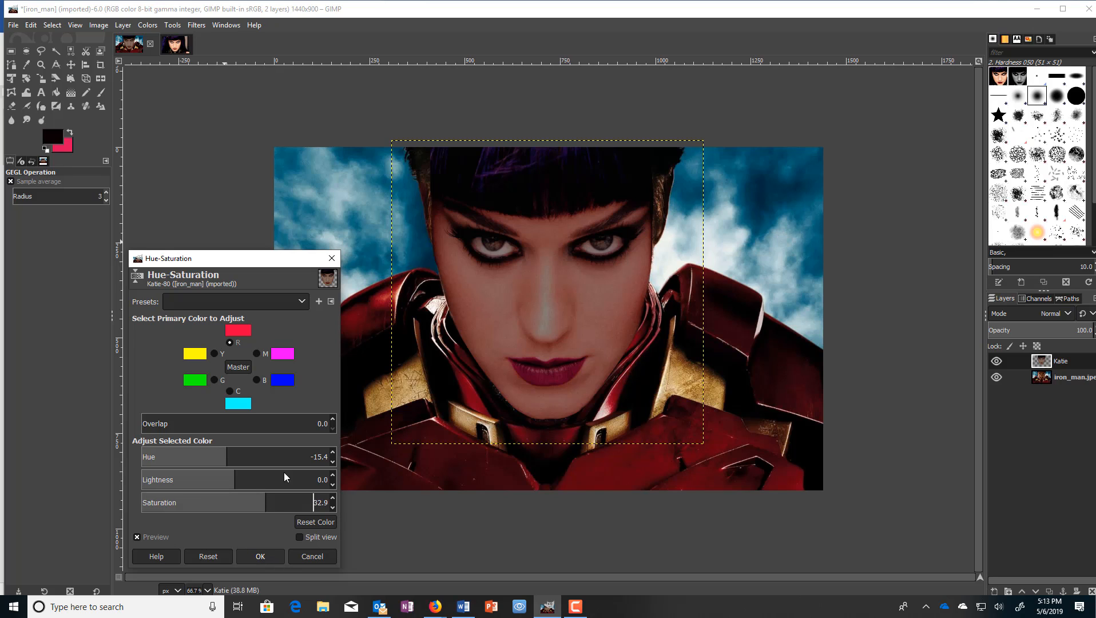
click(260, 556)
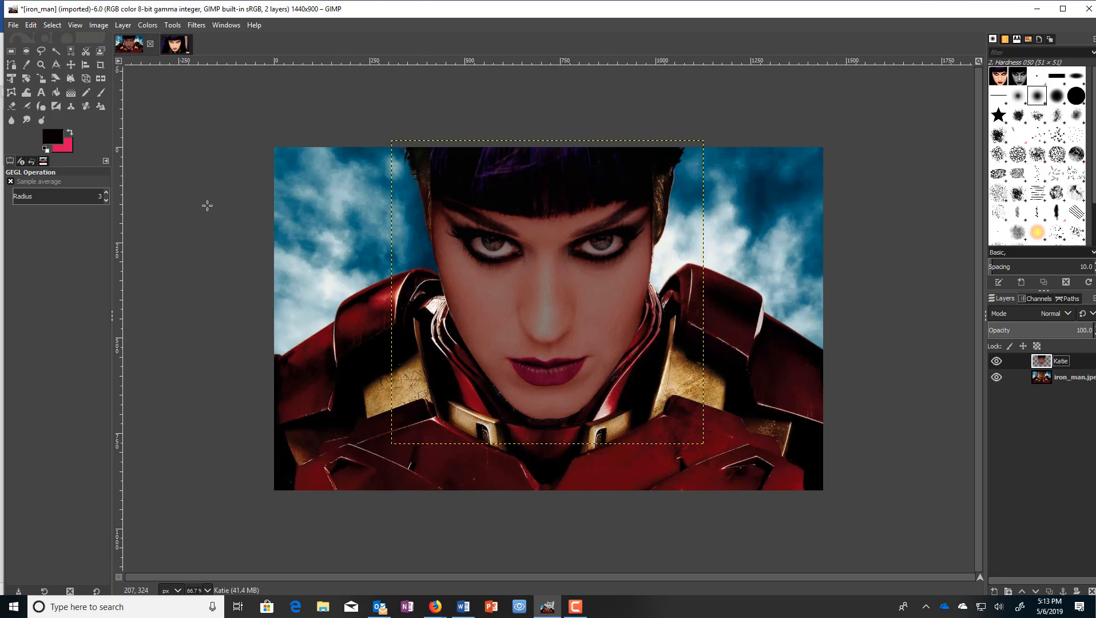
Adjust the face layer's Levels by raising the black input point and shifting the midtone point slightly toward the shadows
click(154, 27)
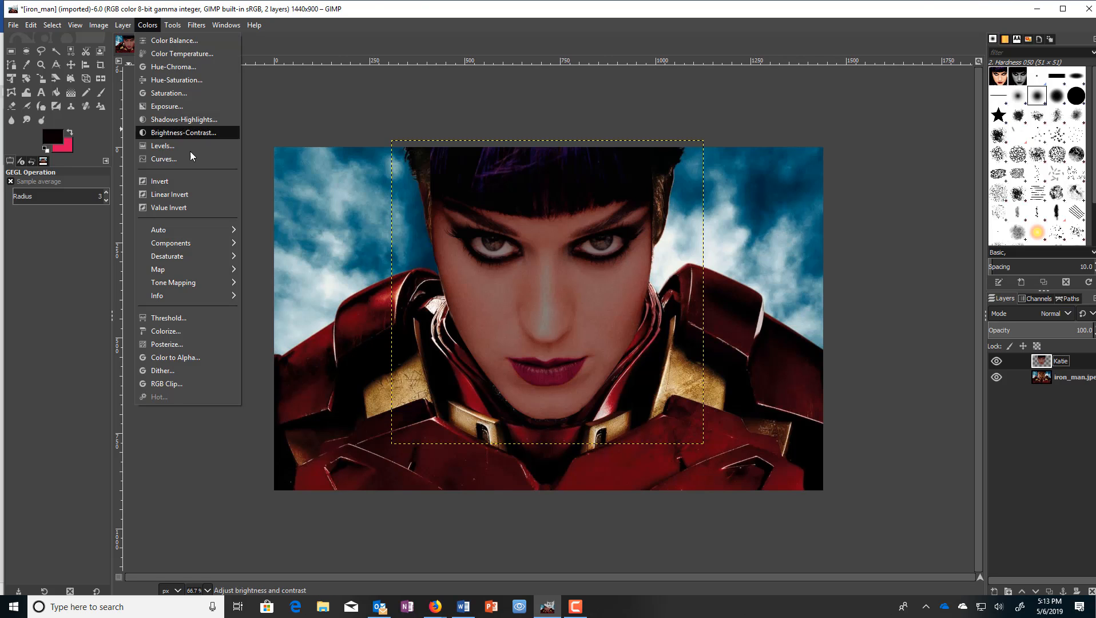
click(161, 147)
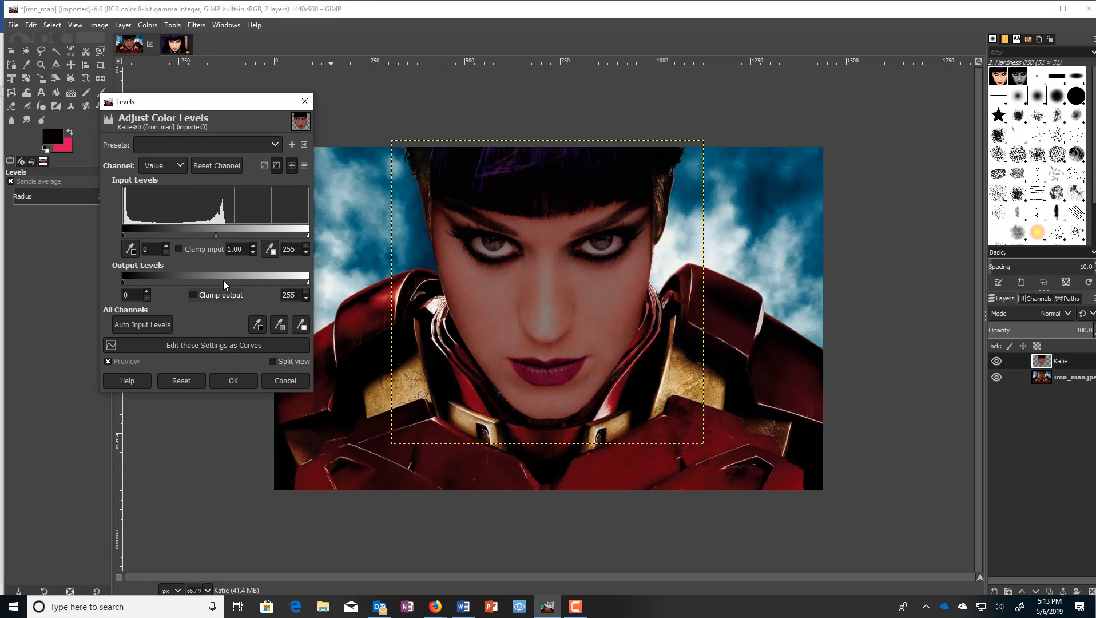
drag(216, 235, 212, 234)
mouse_move(122, 234)
mouse_down()
mouse_move(154, 234)
mouse_move(141, 234)
mouse_up()
click(229, 383)
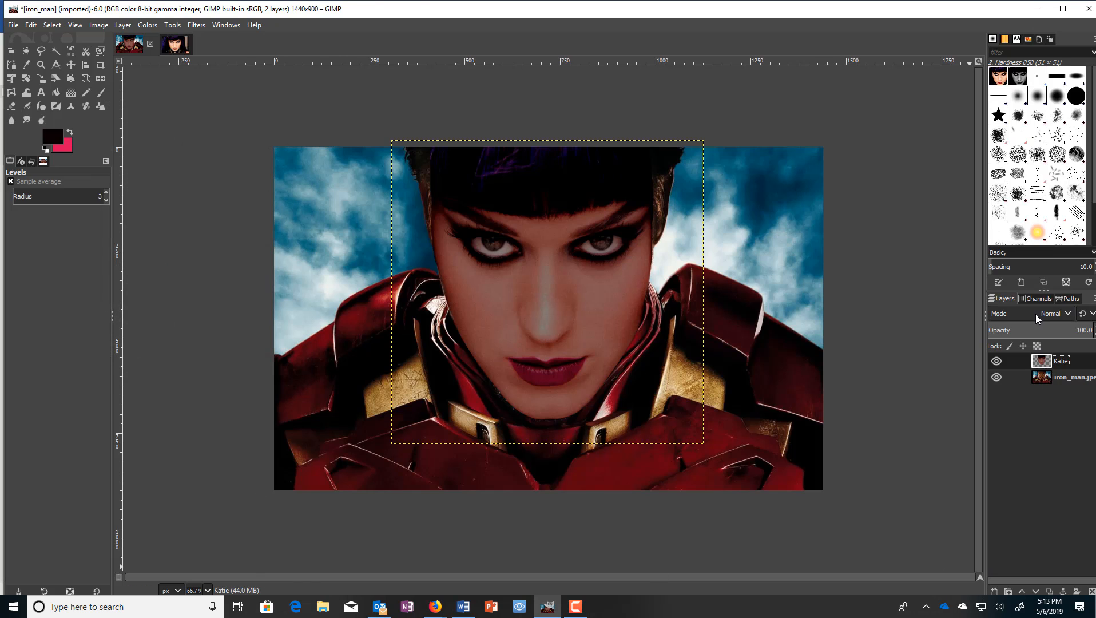
Try the Merge, Multiply, Hard mix and Linear burn blend modes on the face layer, and restore Normal
click(1067, 314)
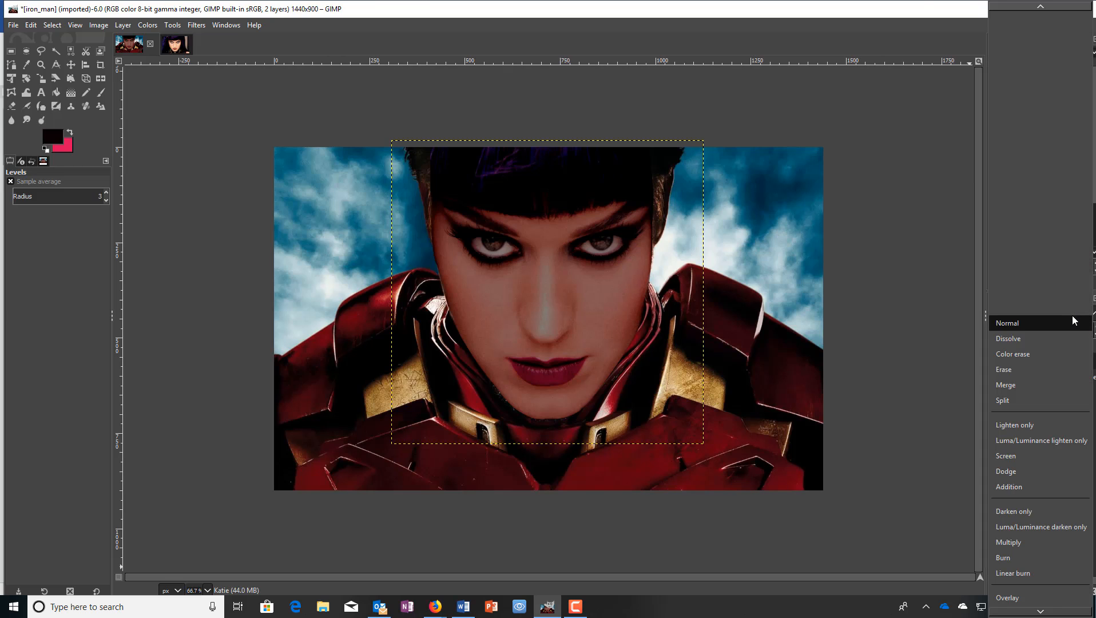
click(1037, 390)
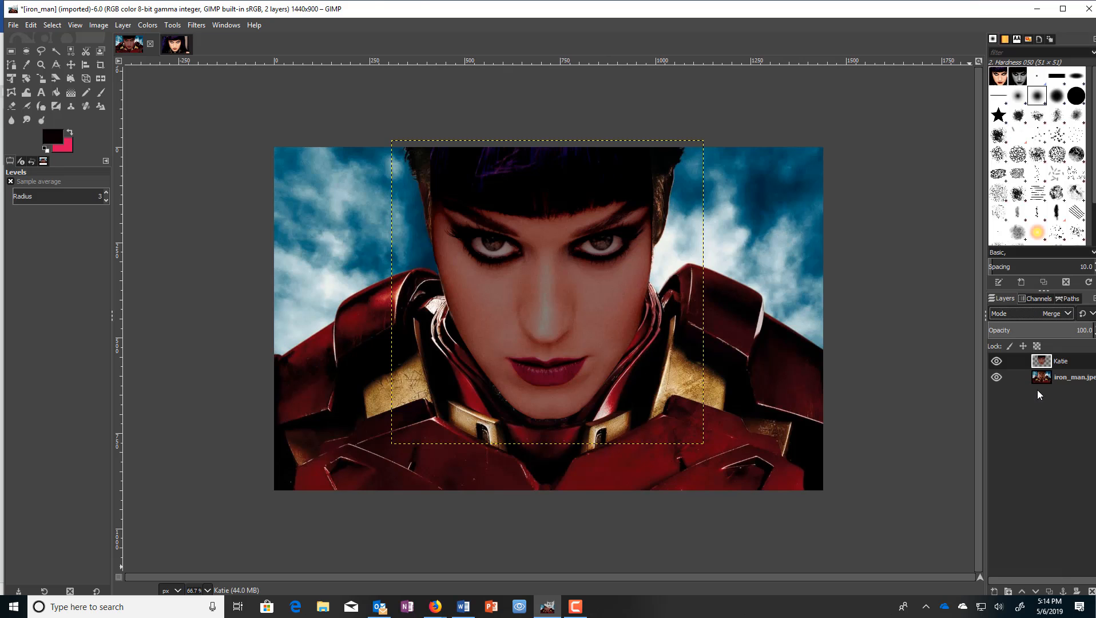
click(1067, 313)
click(1044, 482)
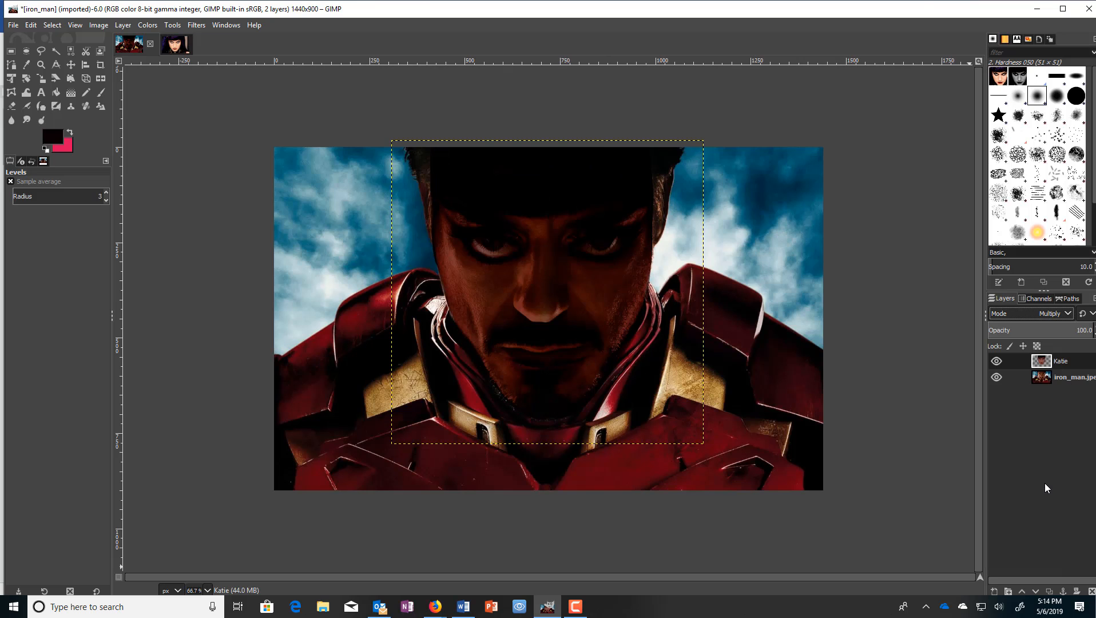
click(1067, 313)
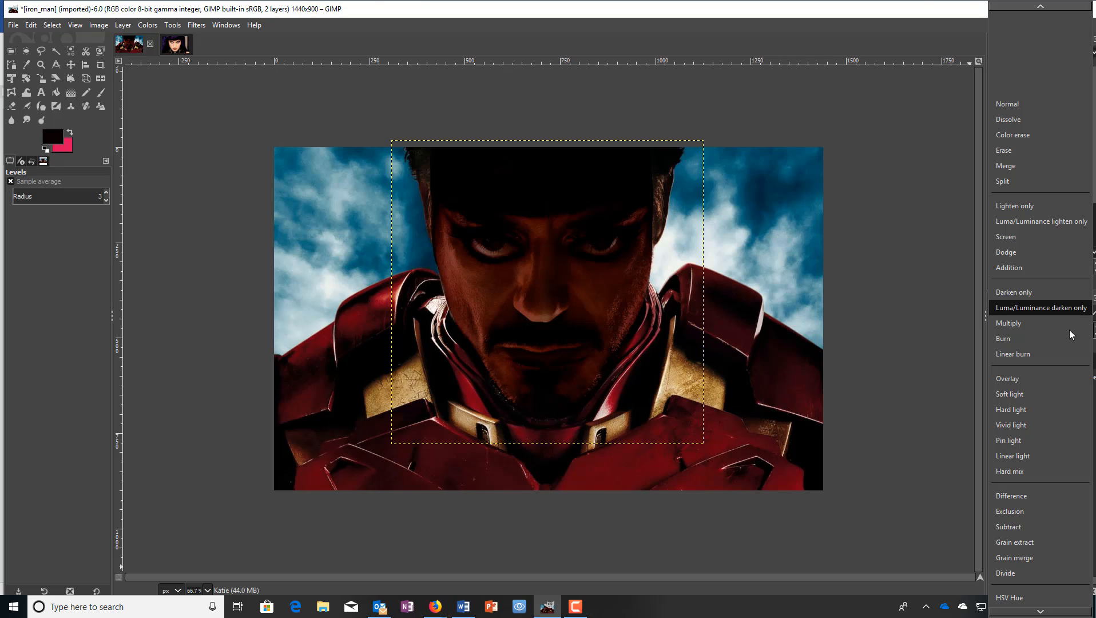
click(1017, 473)
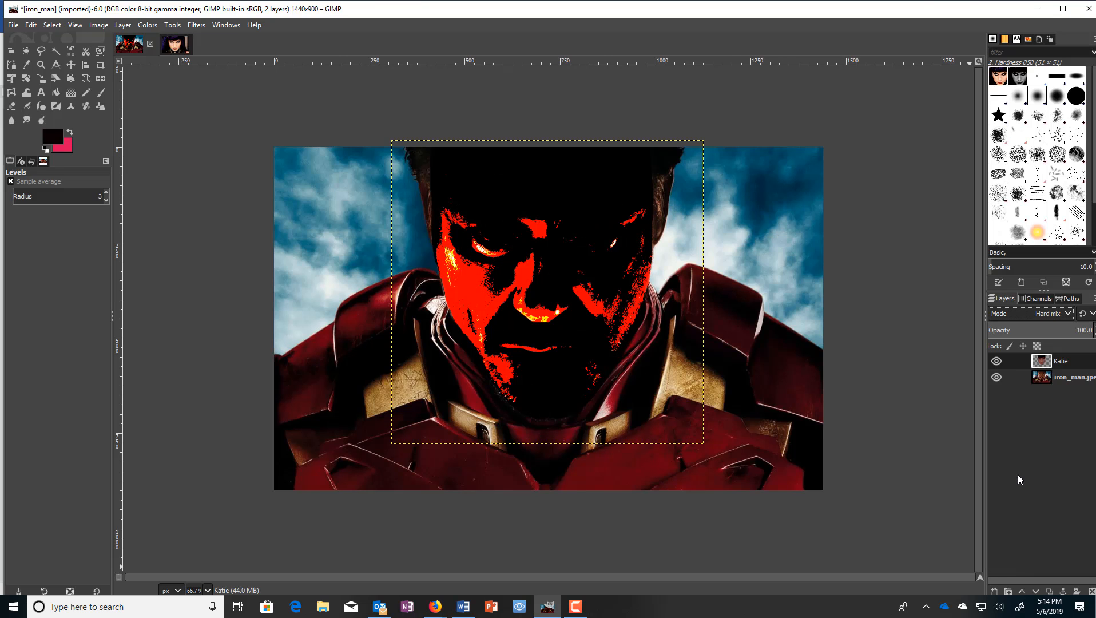
click(1068, 312)
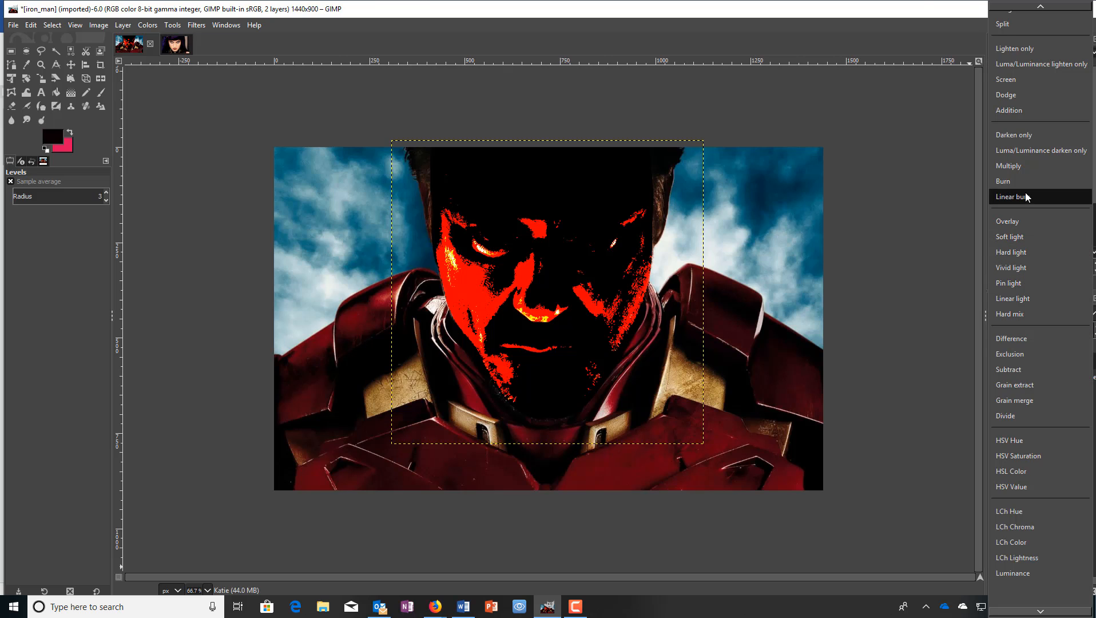
click(1025, 194)
click(1067, 313)
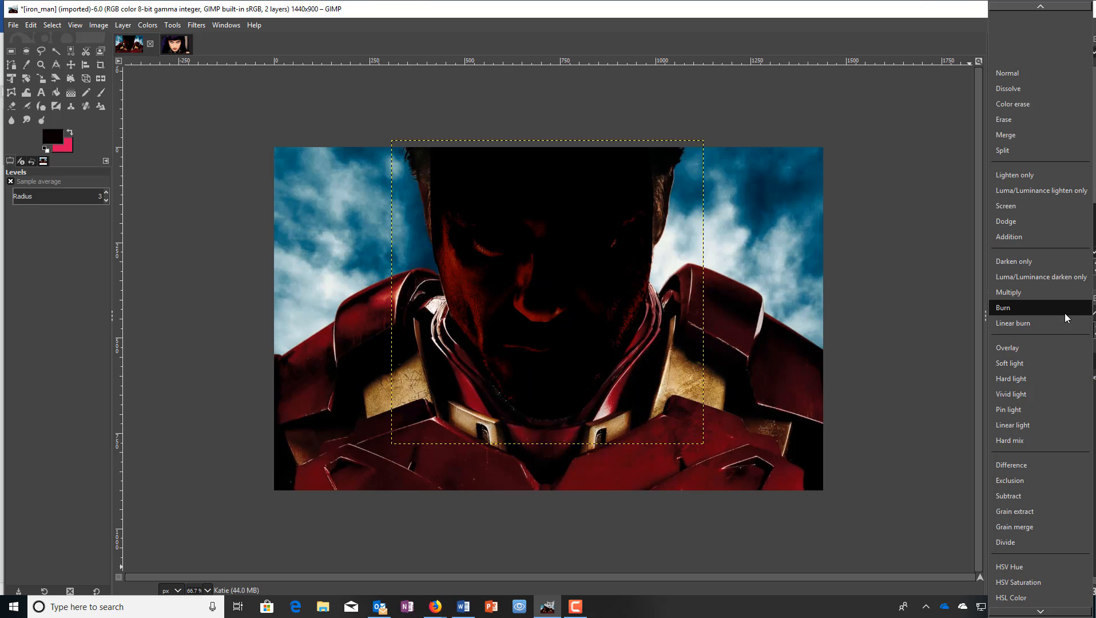
click(1028, 76)
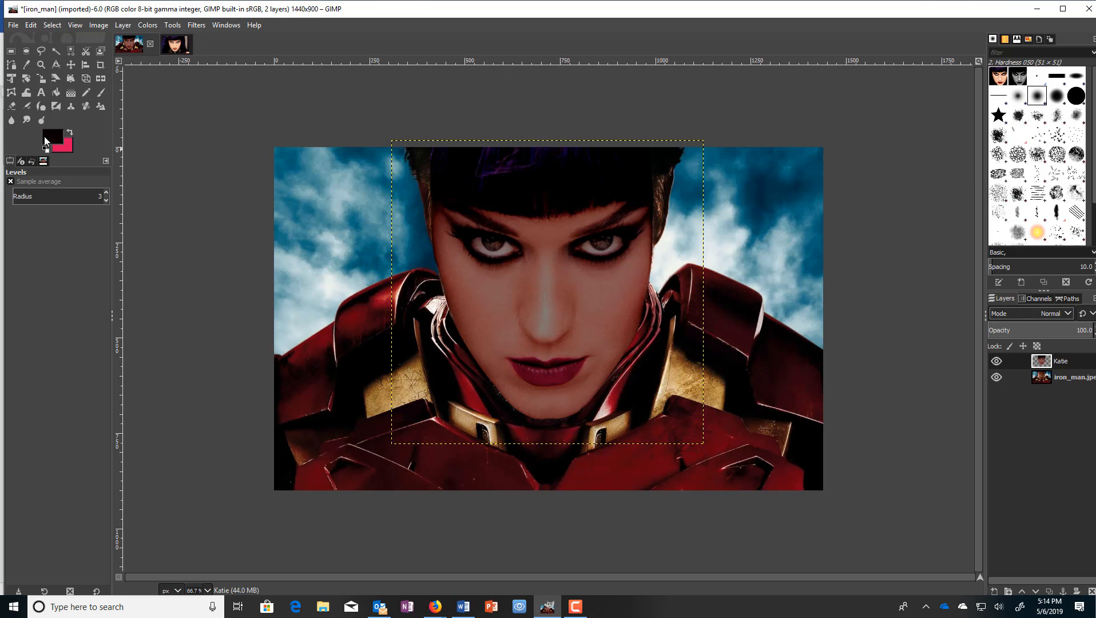
Smudge the hair edge beside the left temple on the face layer, using brush size 59 and hardness 13.4
click(11, 122)
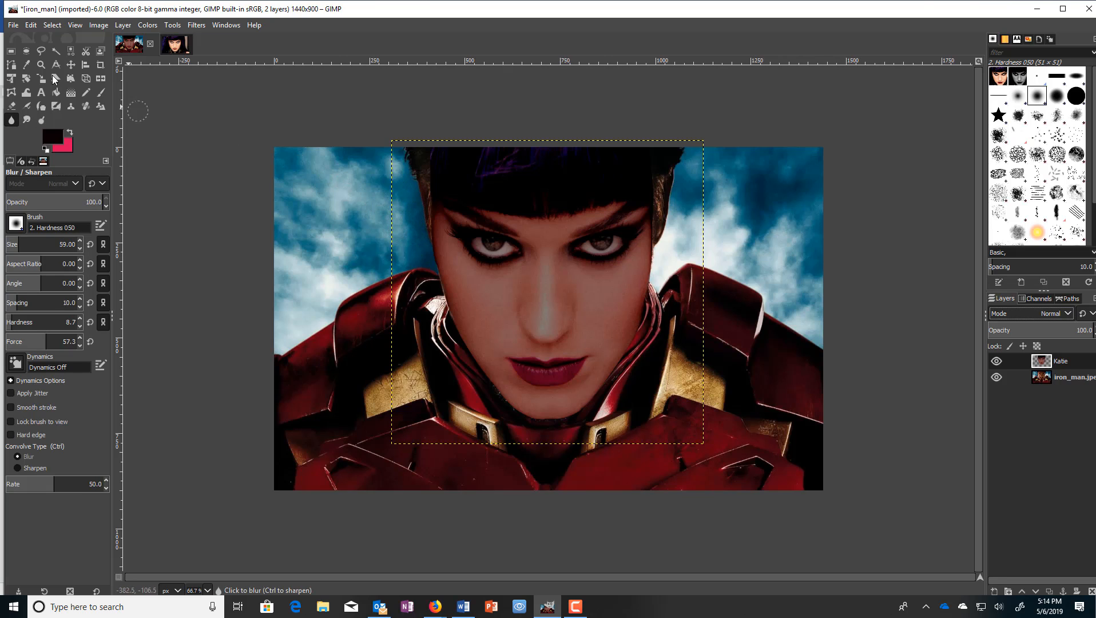
click(27, 119)
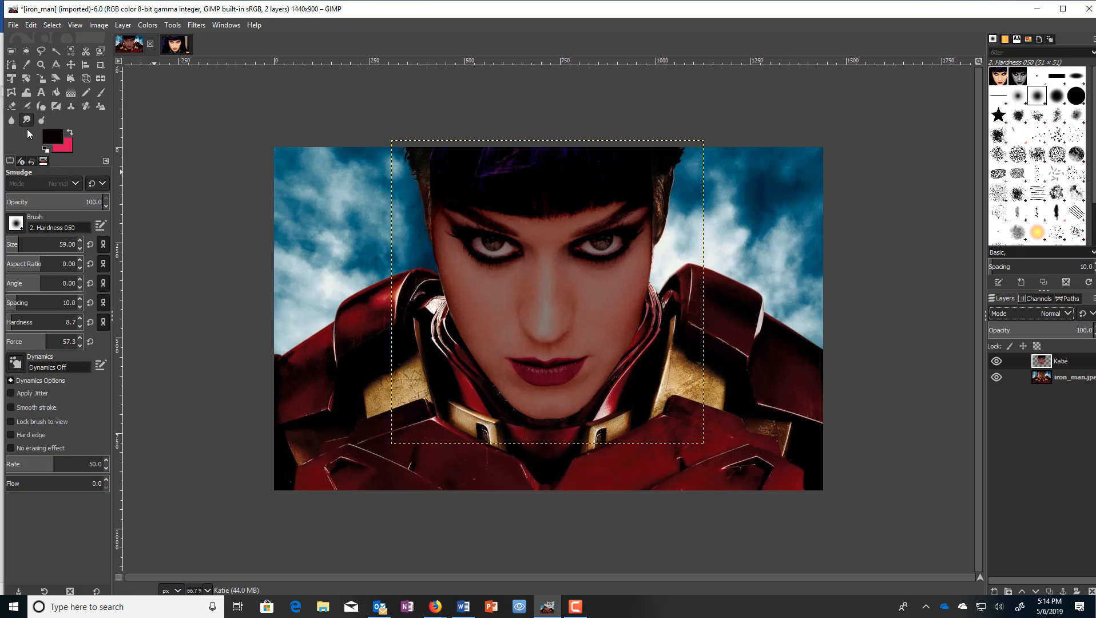
click(80, 316)
click(80, 315)
click(81, 316)
click(81, 316)
click(80, 316)
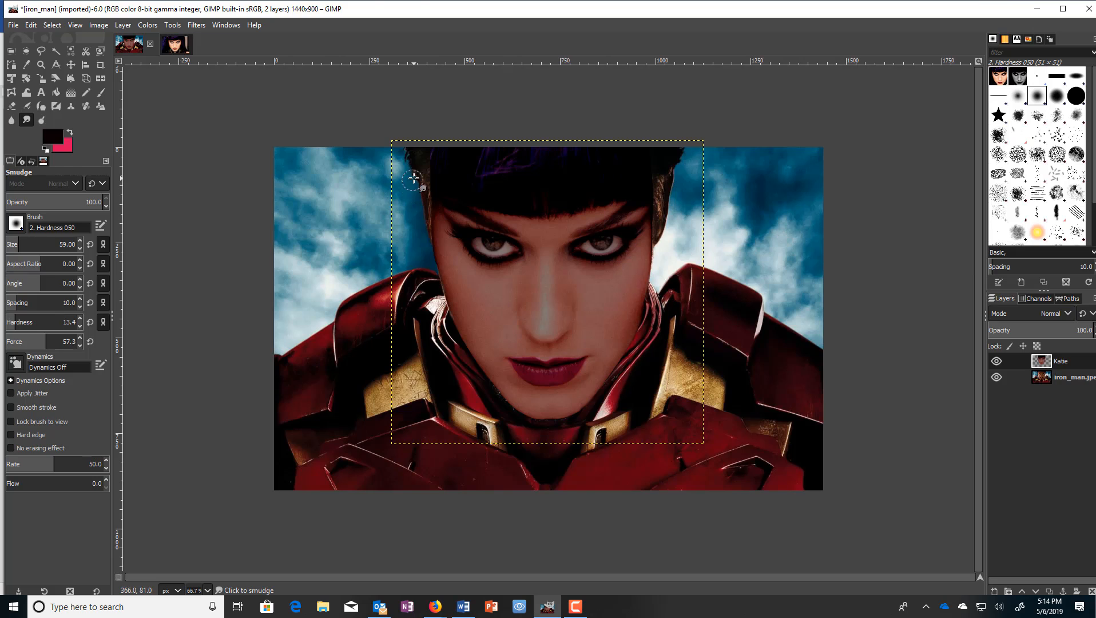
mouse_move(429, 190)
mouse_down()
mouse_move(429, 232)
mouse_move(421, 206)
mouse_move(429, 224)
mouse_move(427, 176)
mouse_move(435, 194)
mouse_move(438, 171)
mouse_move(448, 195)
mouse_move(430, 189)
mouse_move(440, 225)
mouse_move(423, 206)
mouse_move(431, 242)
mouse_move(422, 216)
mouse_move(468, 229)
mouse_move(432, 236)
mouse_move(439, 179)
mouse_move(440, 205)
mouse_move(430, 147)
mouse_move(434, 244)
mouse_move(421, 172)
mouse_up()
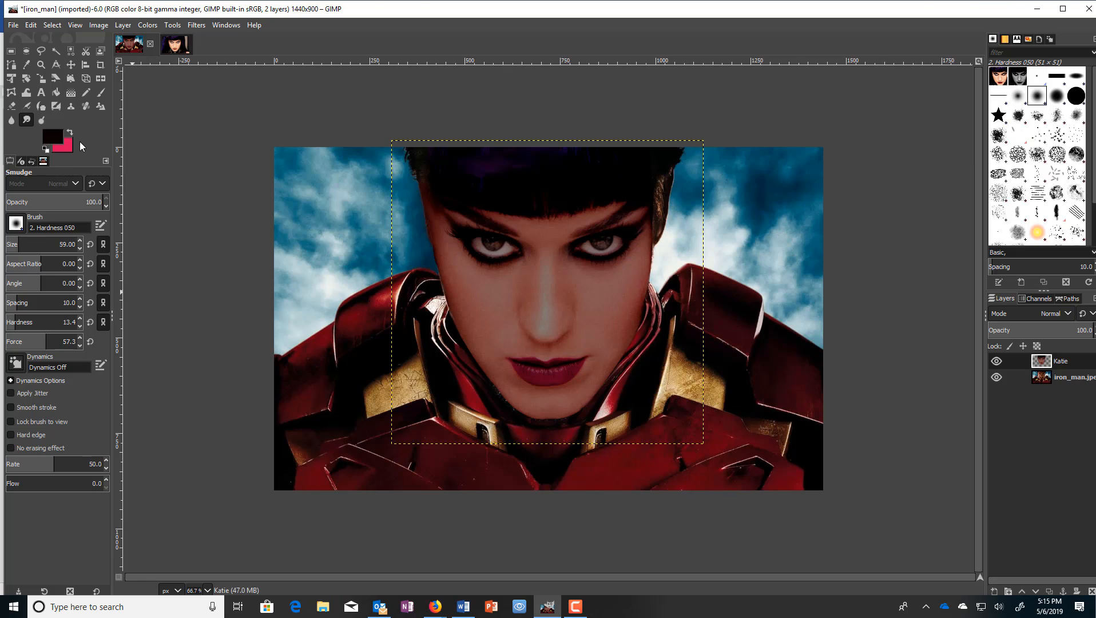
Hide the face layer and clone the armour collar over the left beard edge on iron_man.jpeg with brush size 45
click(71, 107)
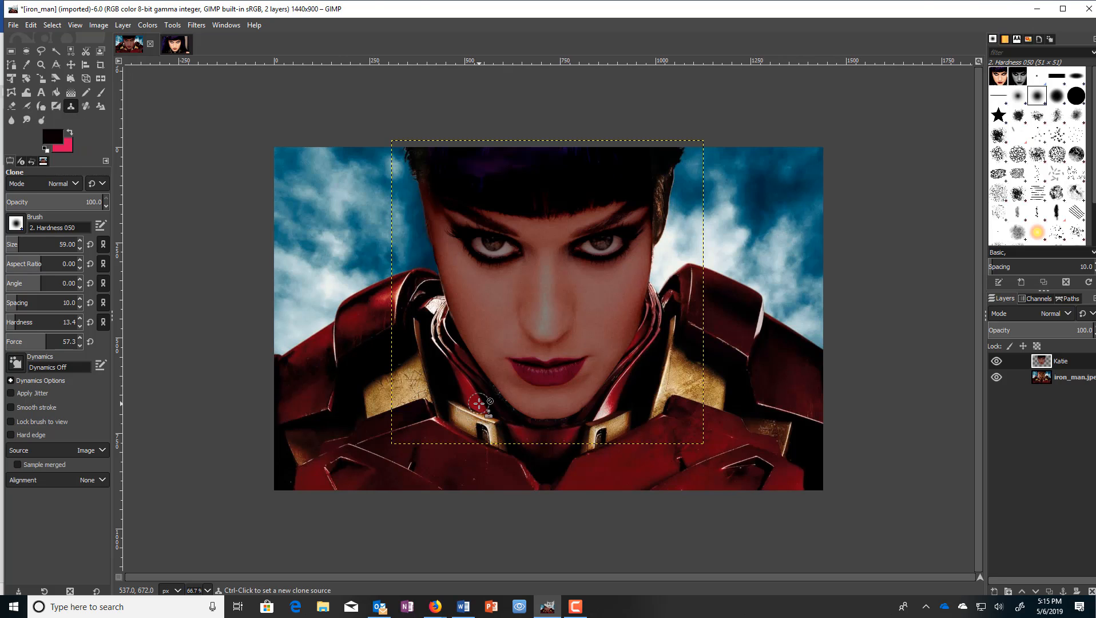
click(1066, 377)
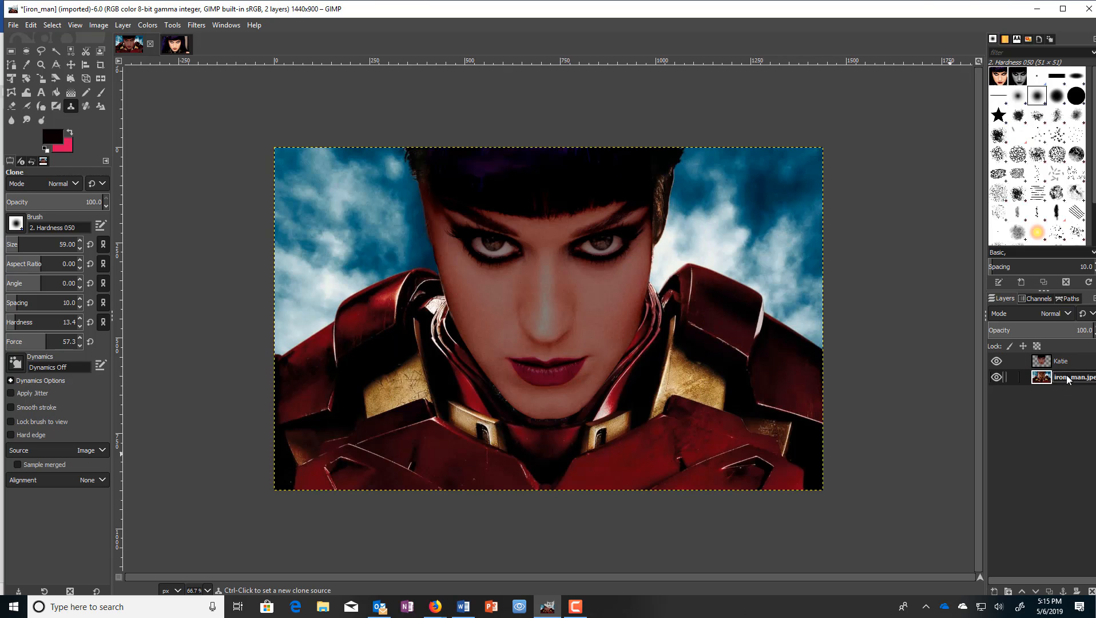
click(995, 361)
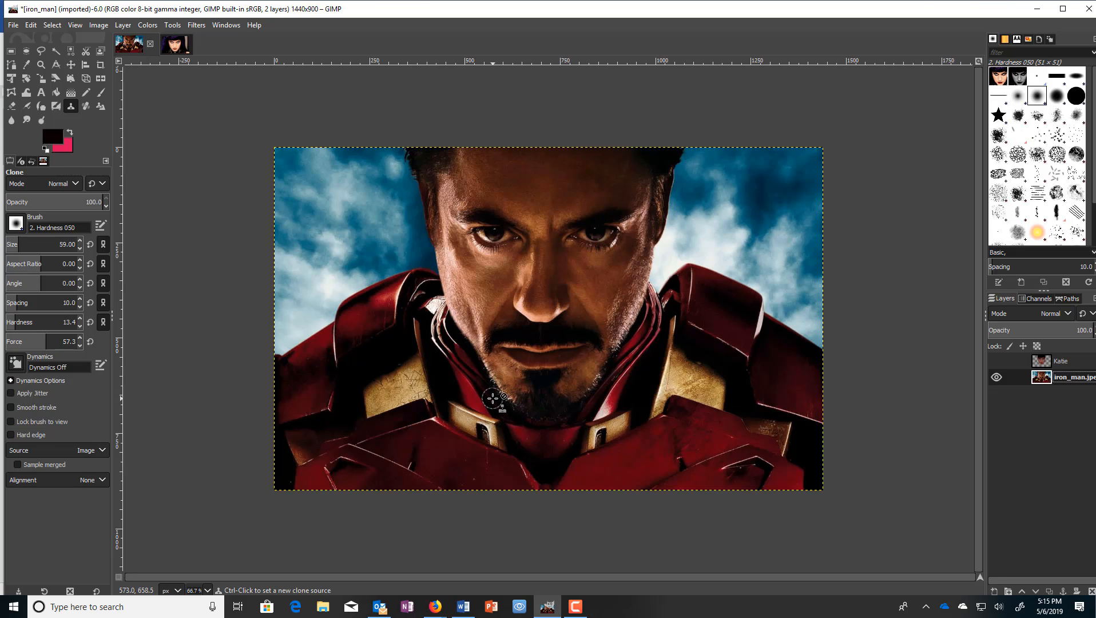
key(bracketleft)
key(bracketleft)
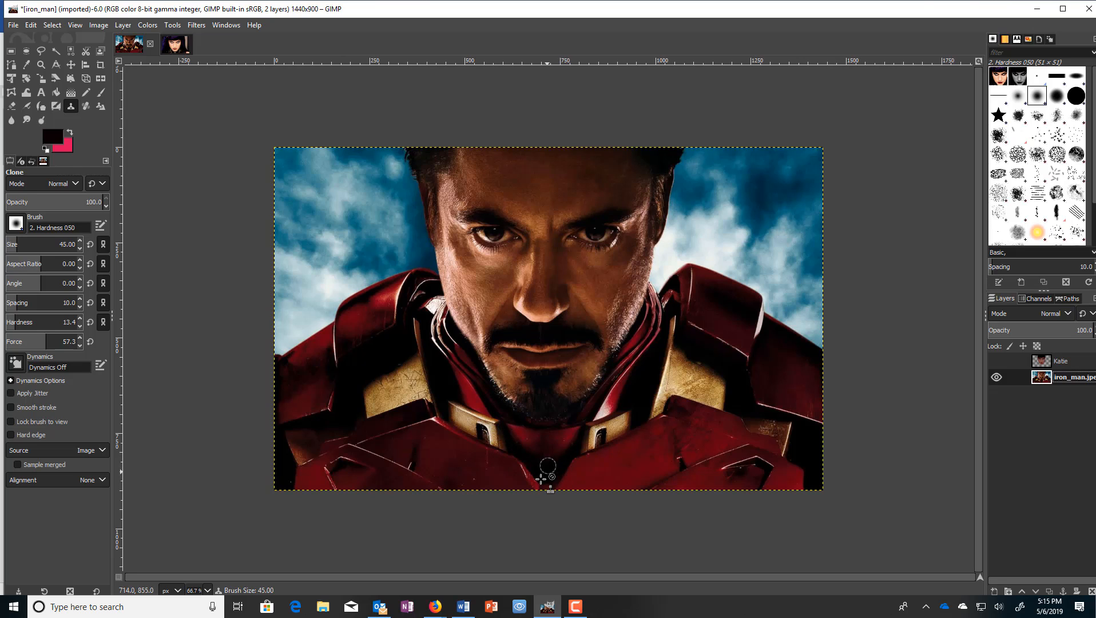
ctrl+click(467, 349)
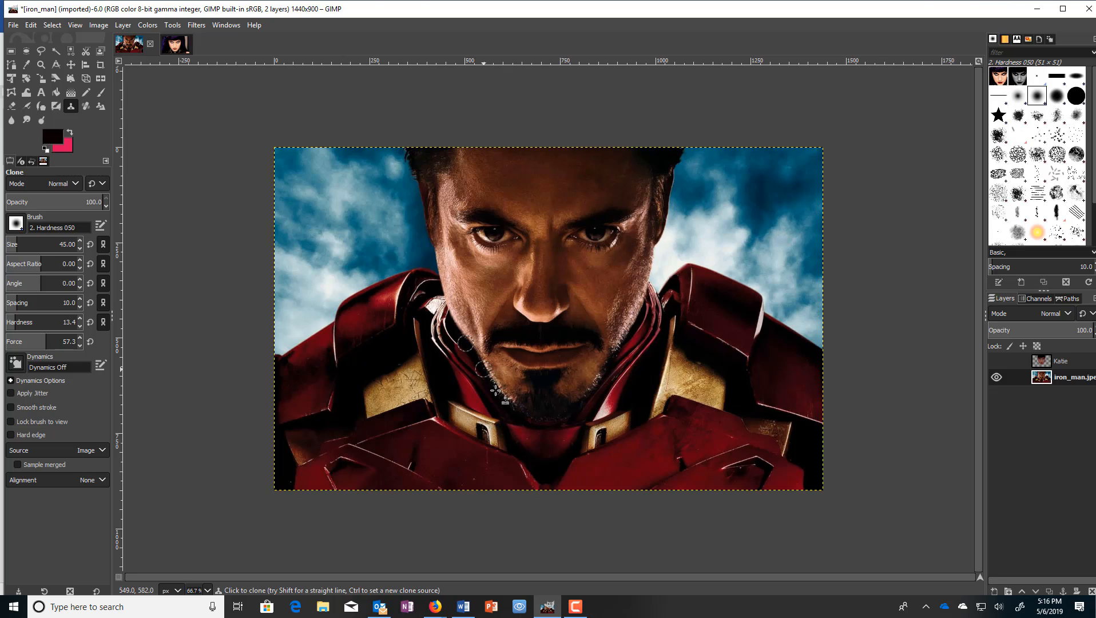
drag(489, 377, 519, 414)
Clone nearby areas over the beard edge beneath the chin and along the right jaw, and show the face layer again
ctrl+click(519, 416)
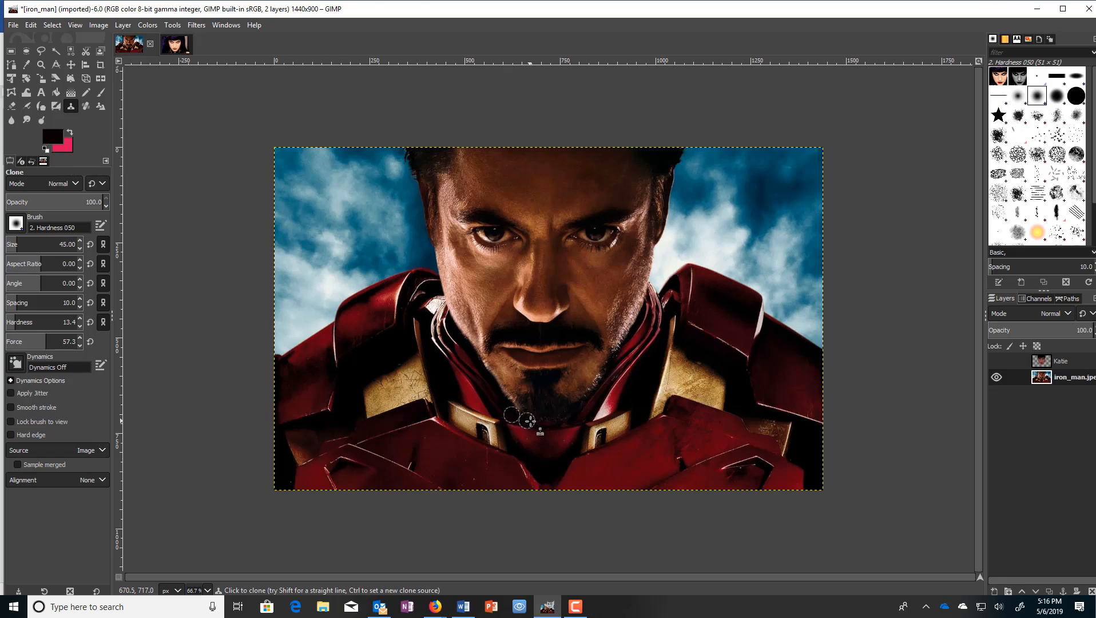
drag(536, 422, 543, 423)
drag(545, 423, 553, 423)
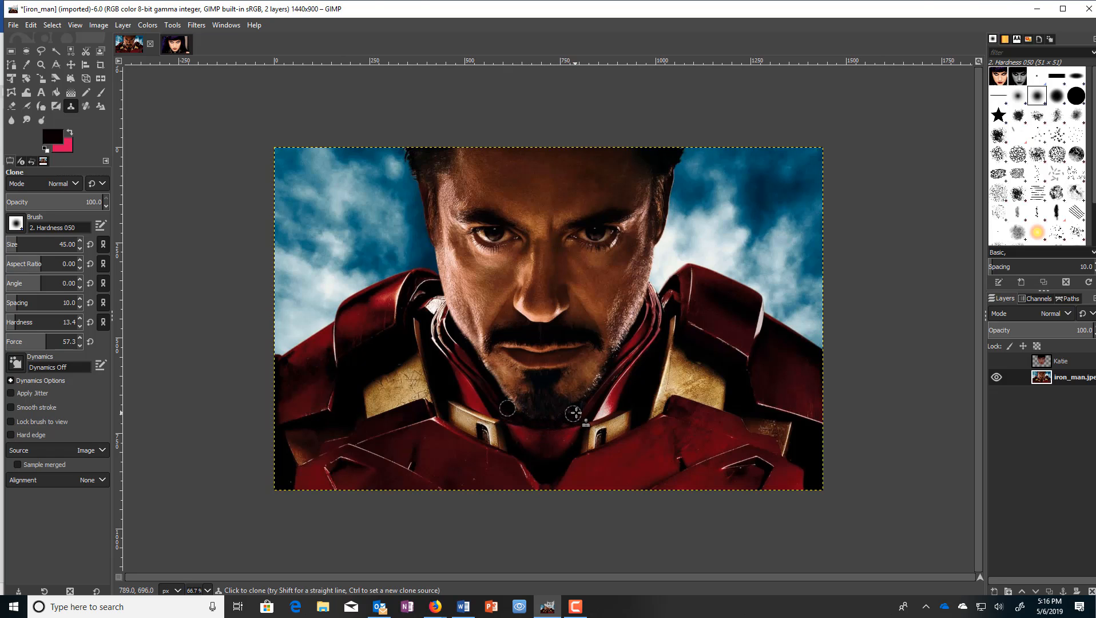
ctrl+click(632, 341)
drag(619, 359, 572, 413)
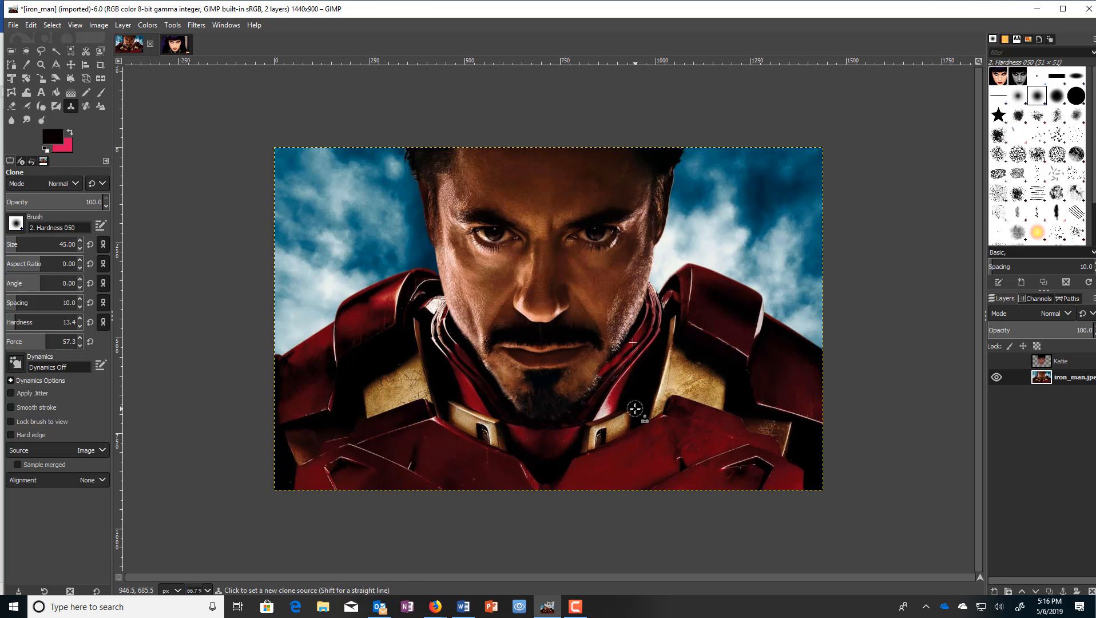
click(991, 360)
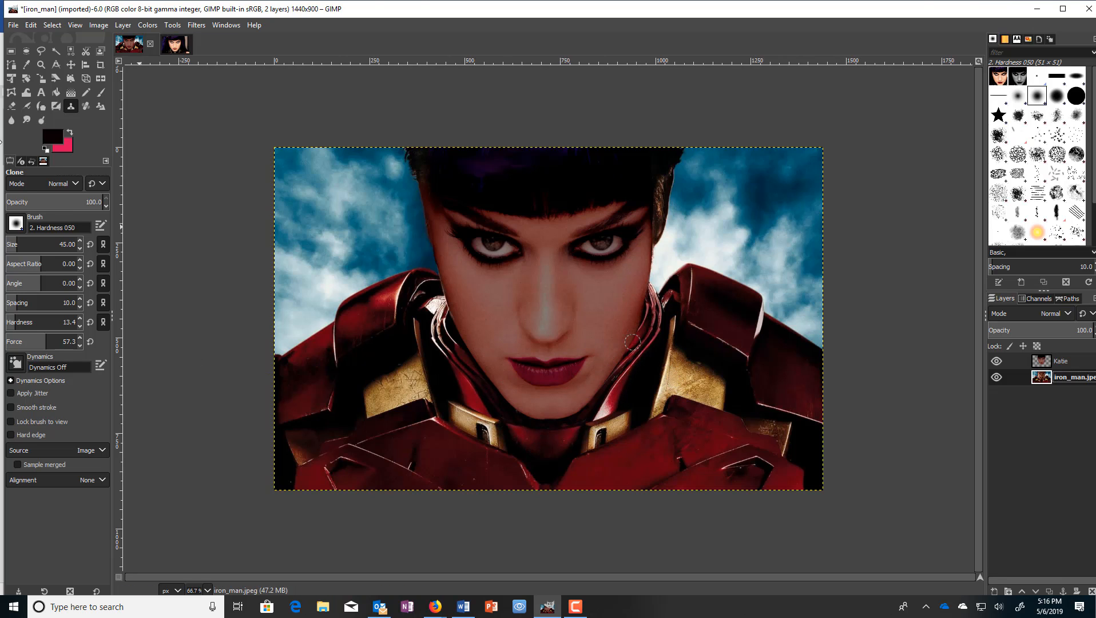
Select the Katie layer with the Move tool active and save the project as "iron_katy faceswap.xcf" in the GIMP folder
click(72, 64)
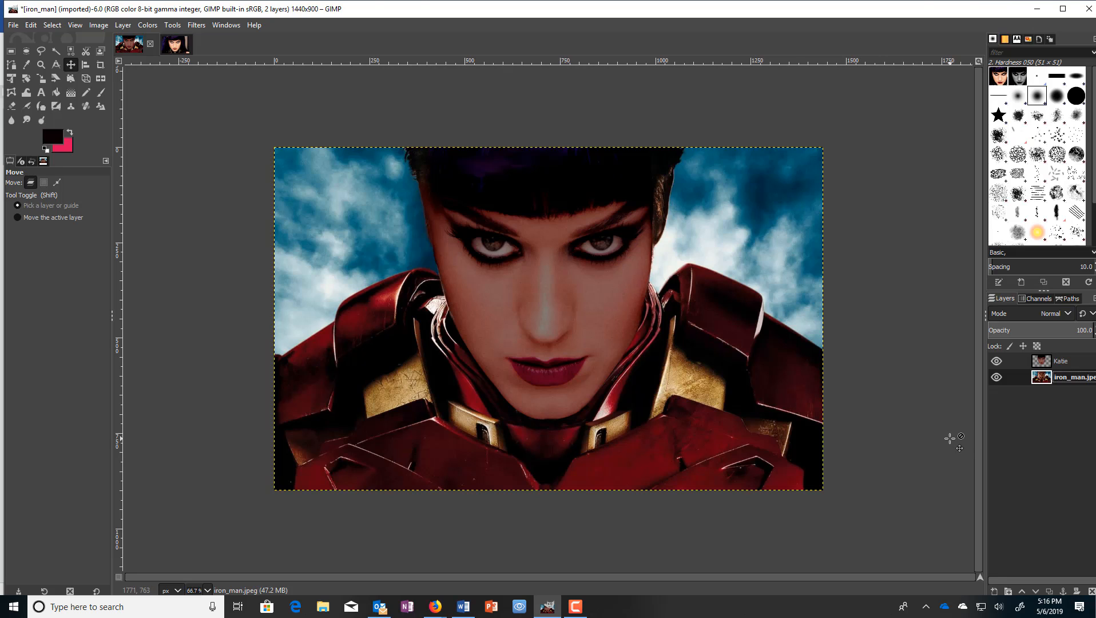
click(1077, 363)
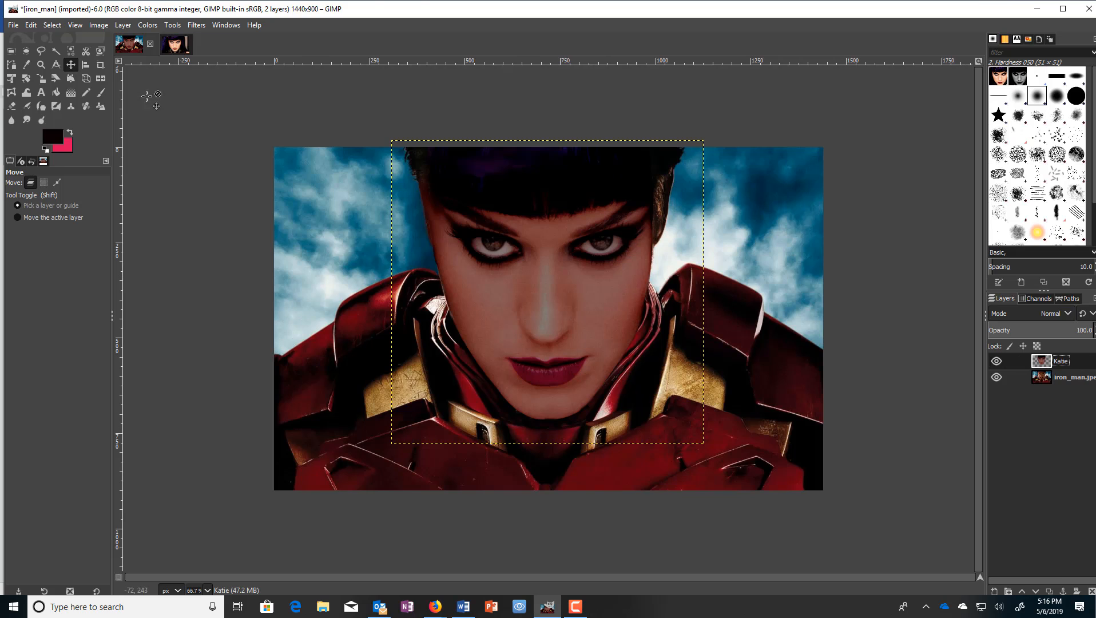
click(13, 26)
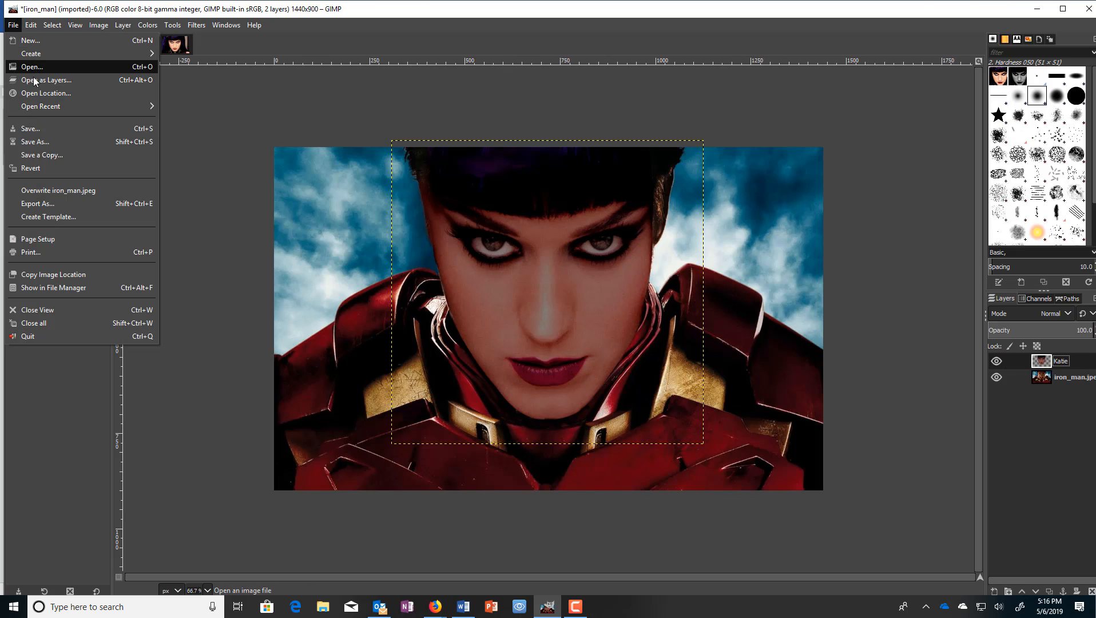
click(43, 142)
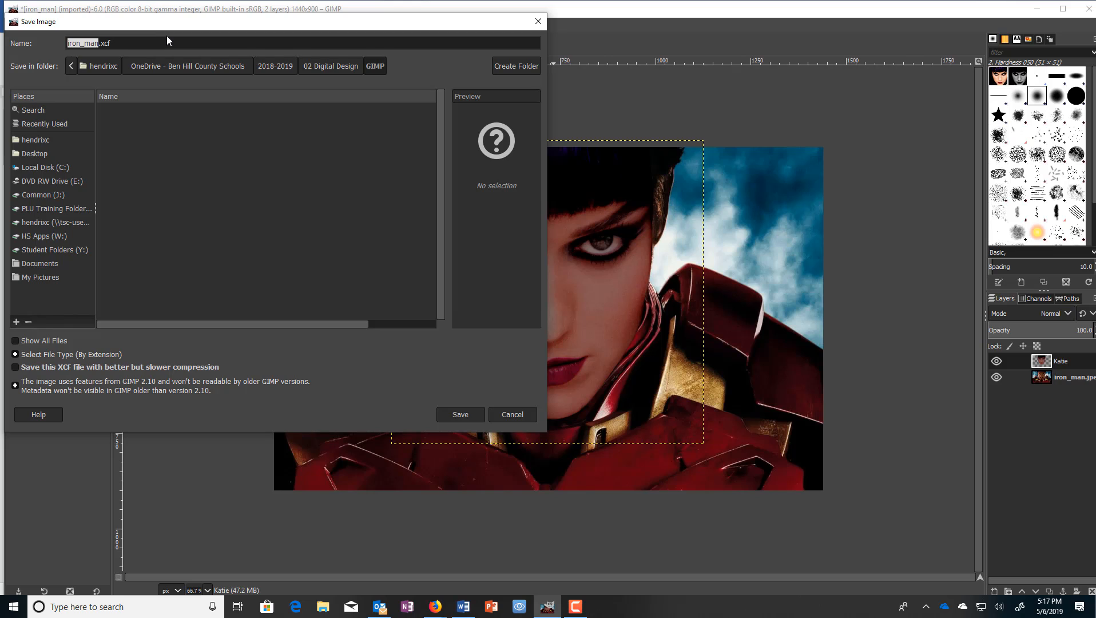
key(BackSpace)
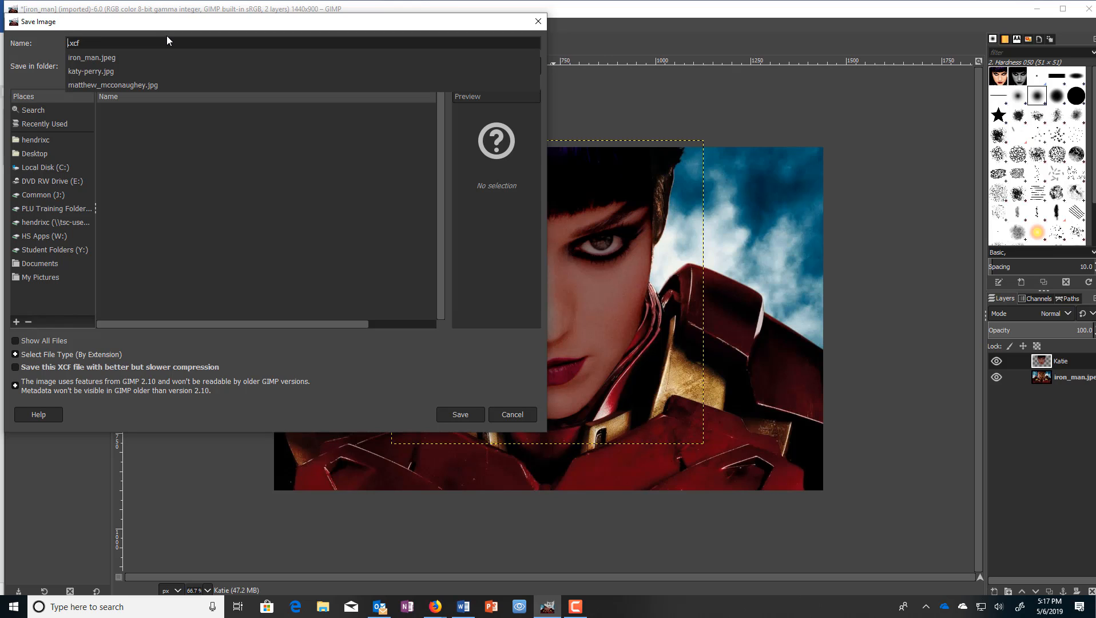
text(iron_kat)
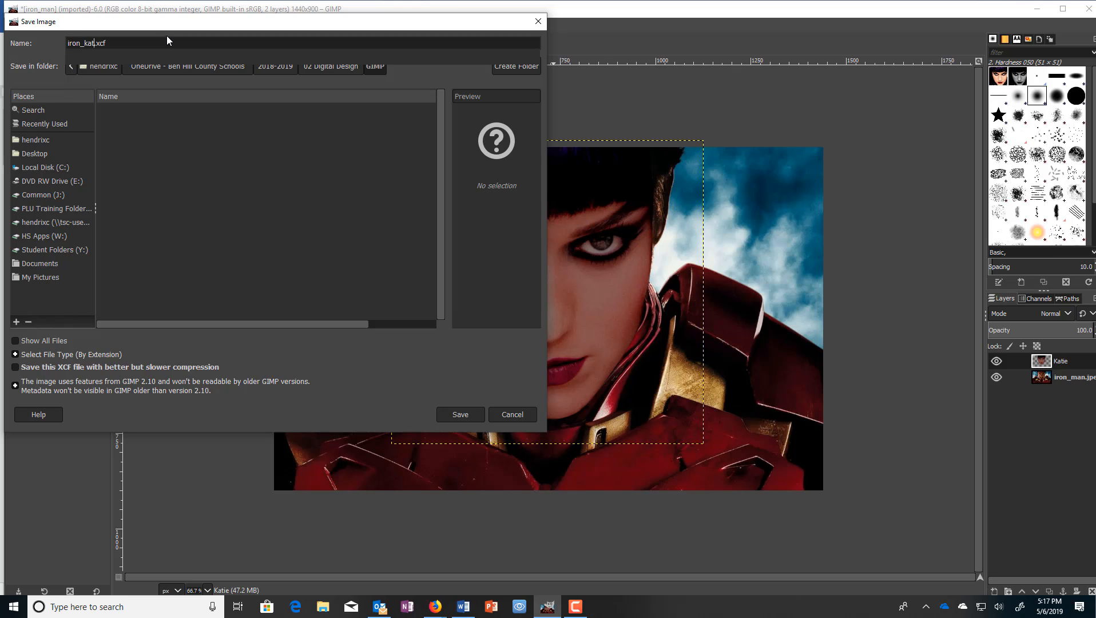
text(y)
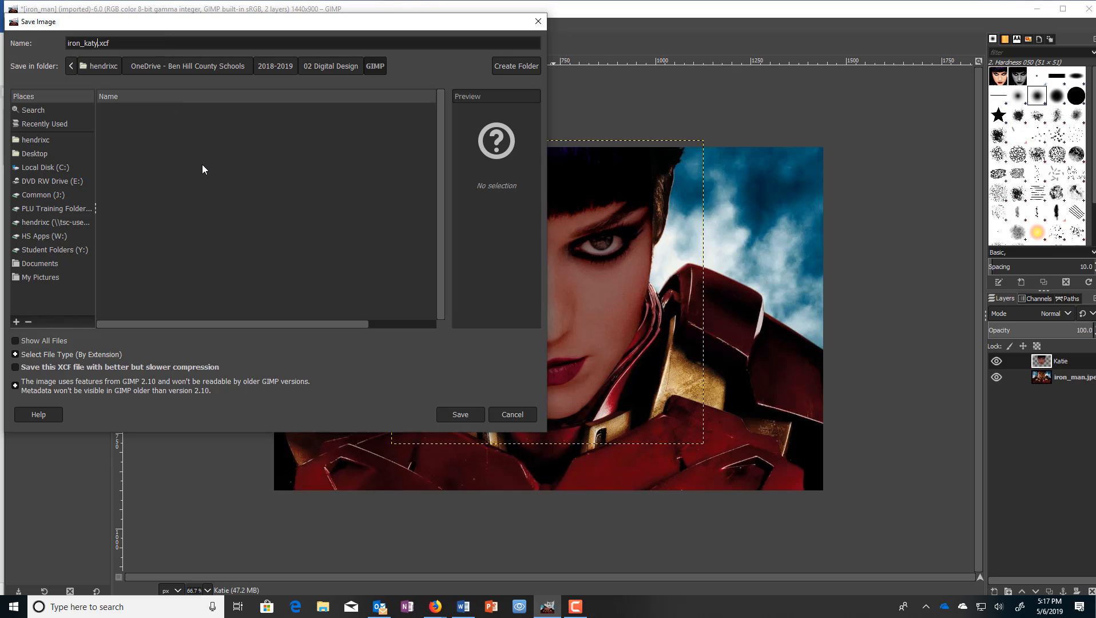
text( faceswap)
click(458, 414)
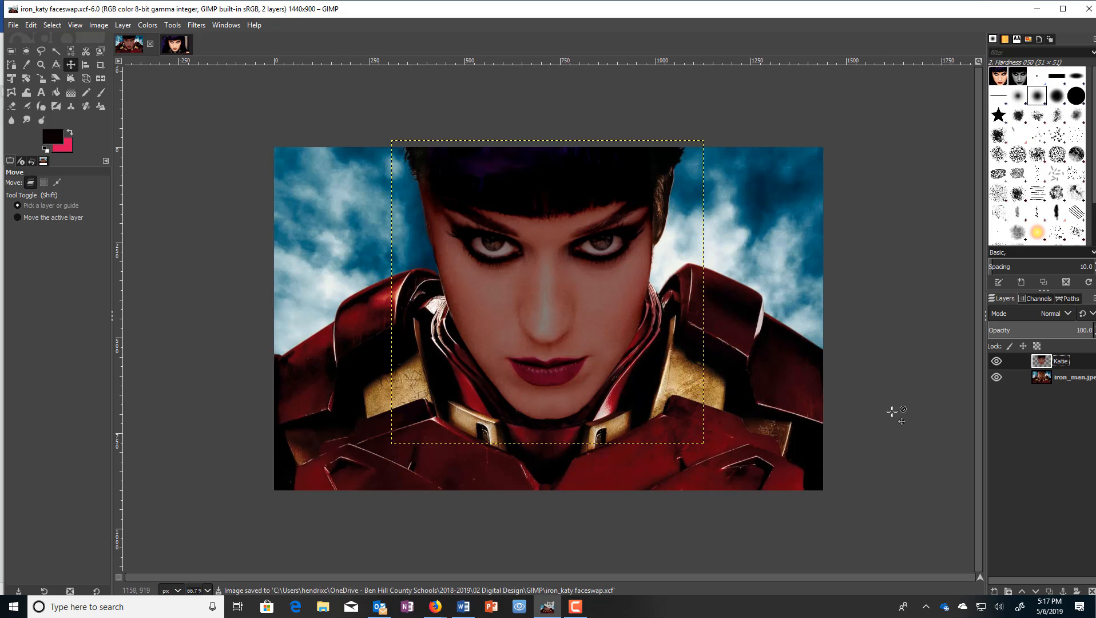
Merge the Katie layer down onto iron_man.jpeg and export the image as "iron_katy faceswap.png" in the GIMP folder
right_click(1078, 366)
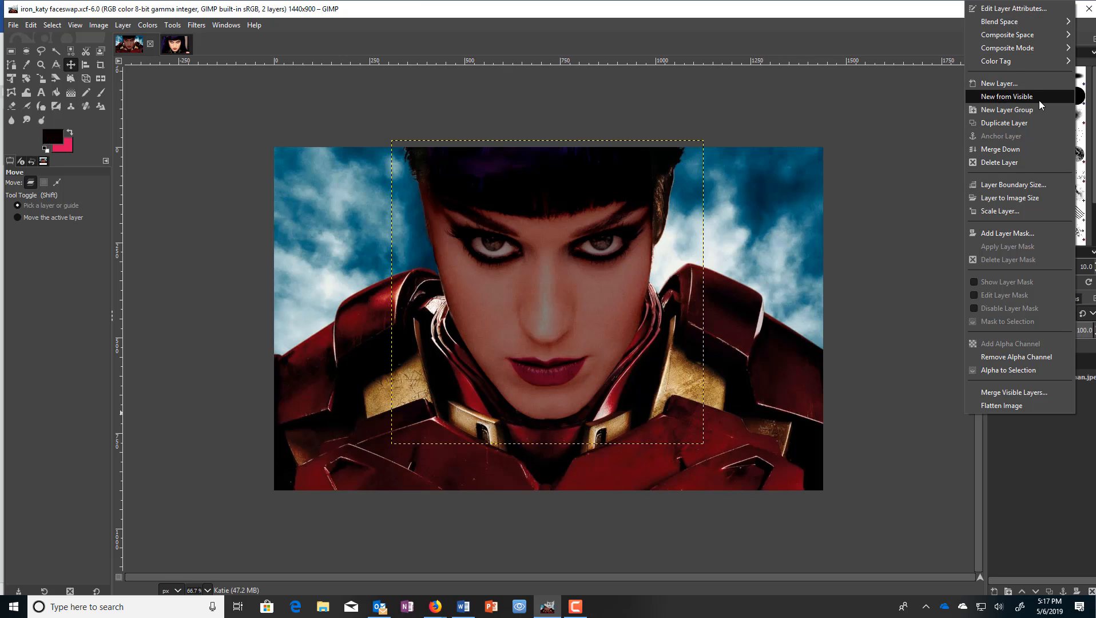
click(1016, 149)
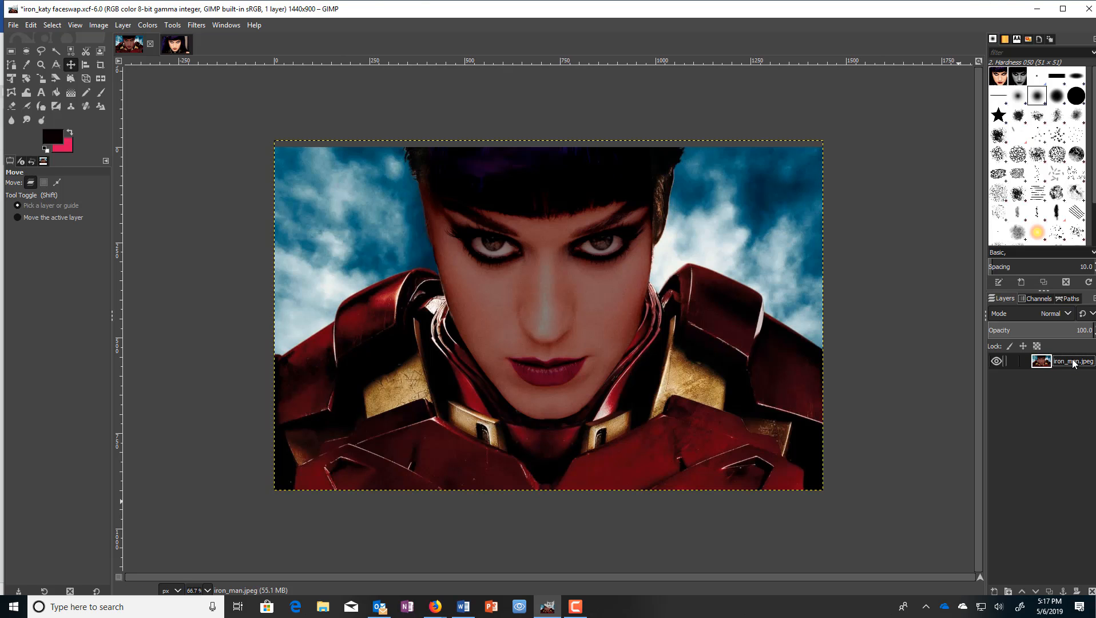
click(12, 27)
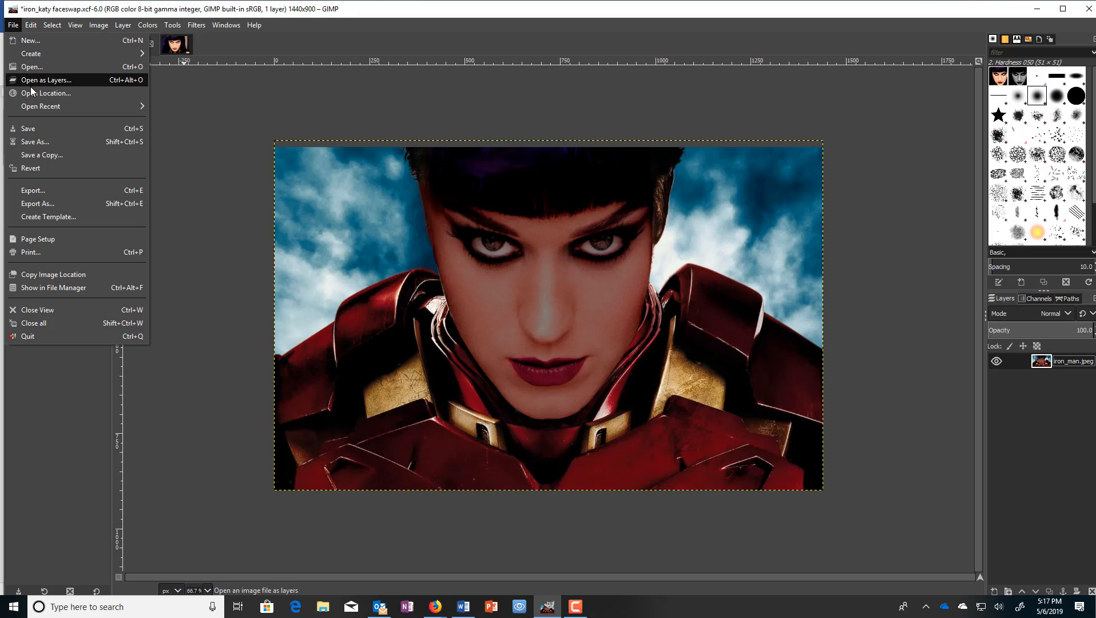
click(41, 191)
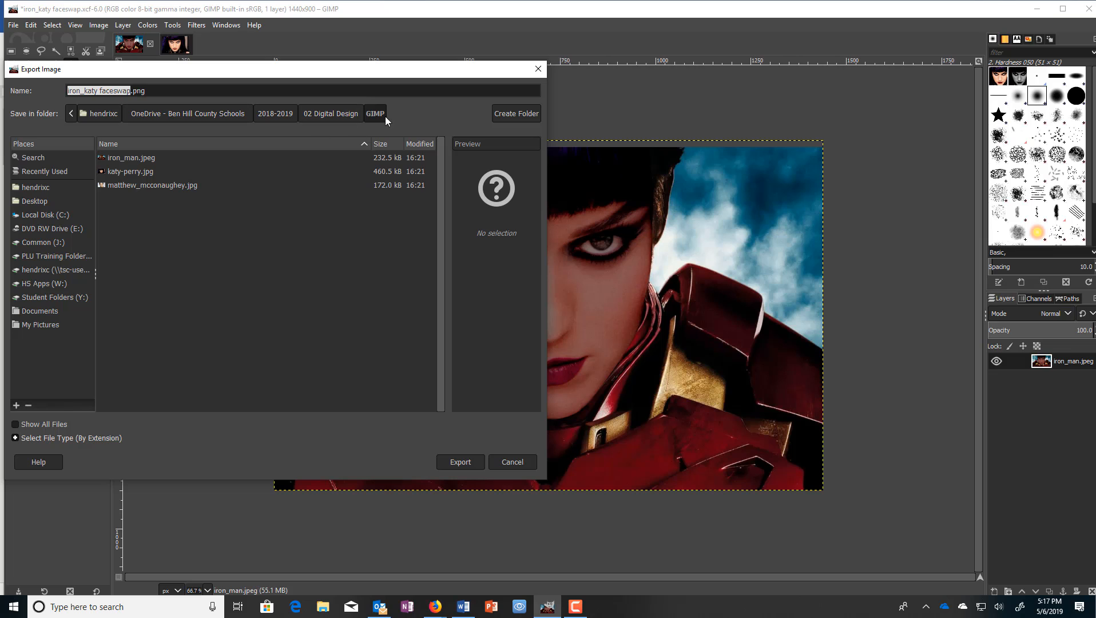
click(464, 462)
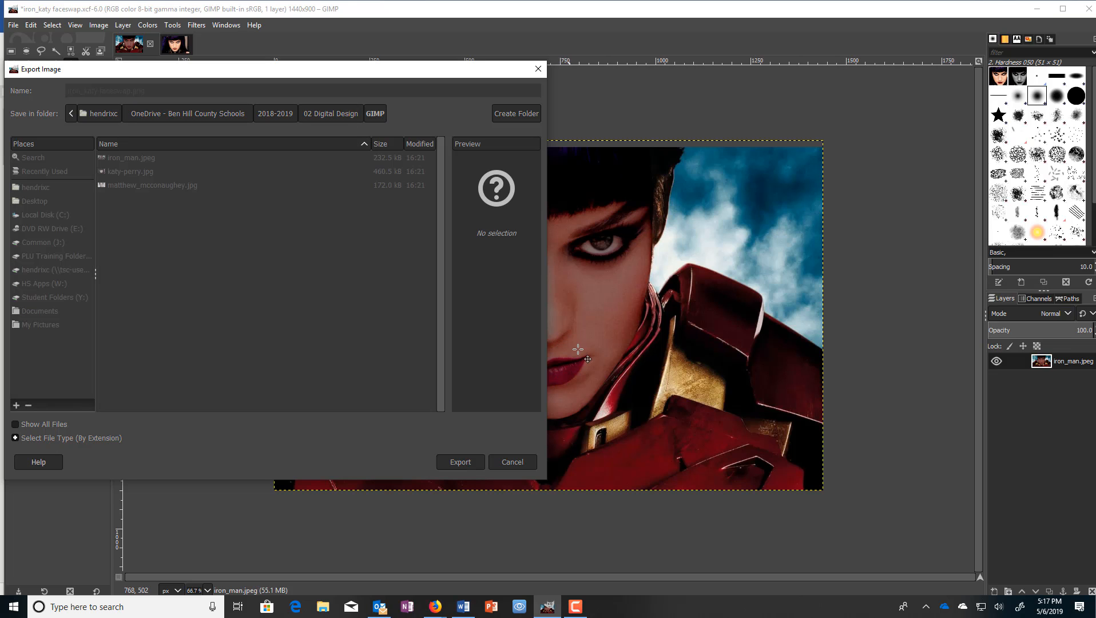
click(553, 420)
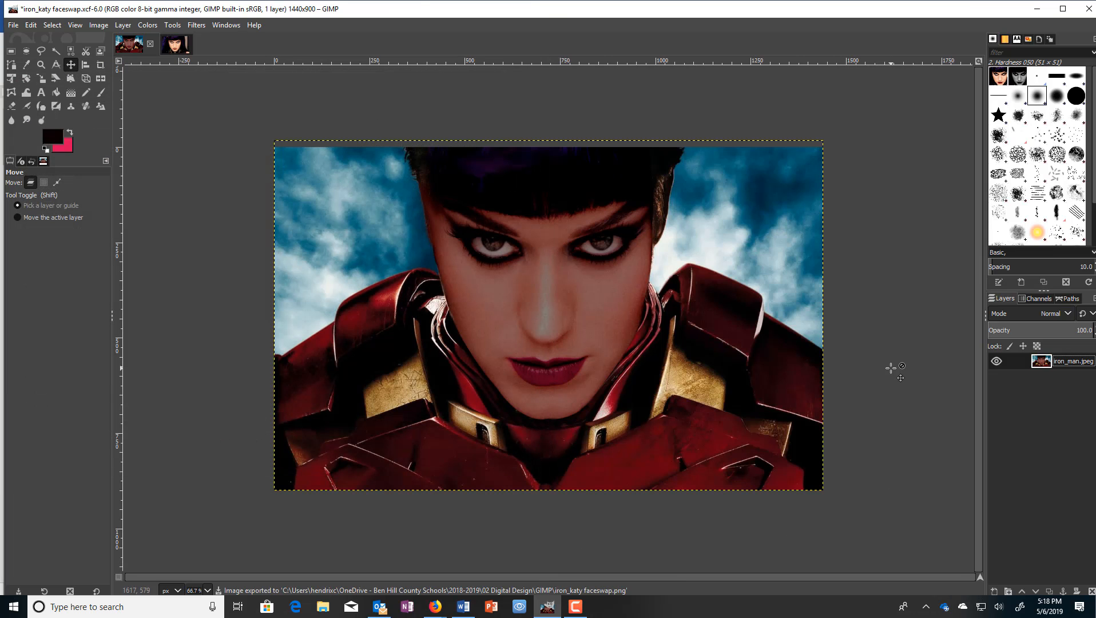
Switch to File Explorer, browse to 2018-2019 > 02 Digital Design > GIMP, and open the exported iron_katy faceswap image to view it
click(322, 607)
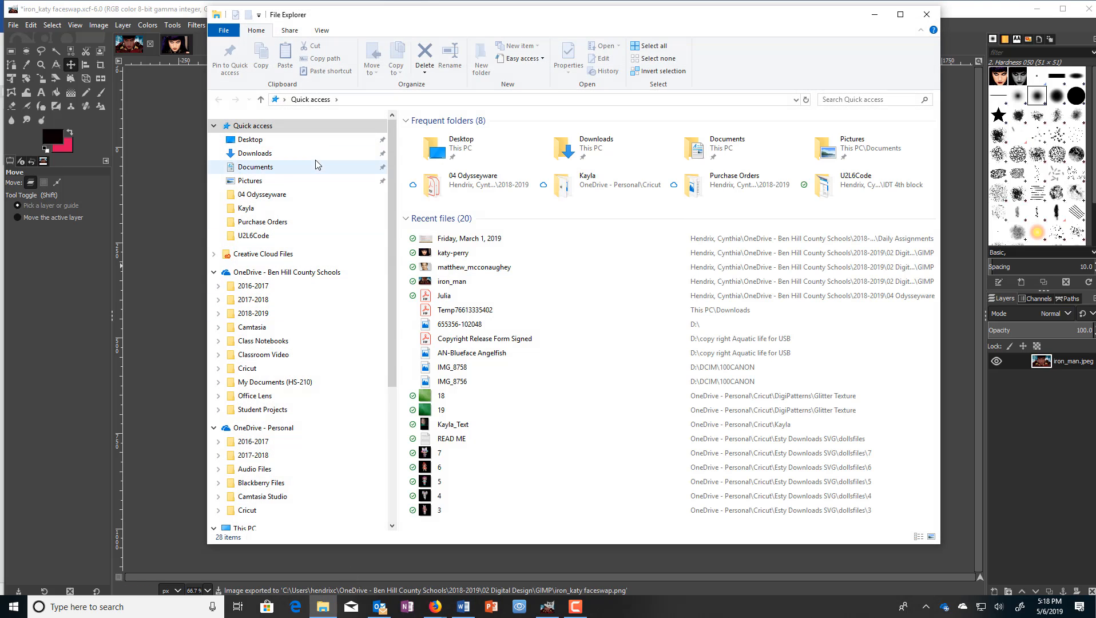
click(246, 314)
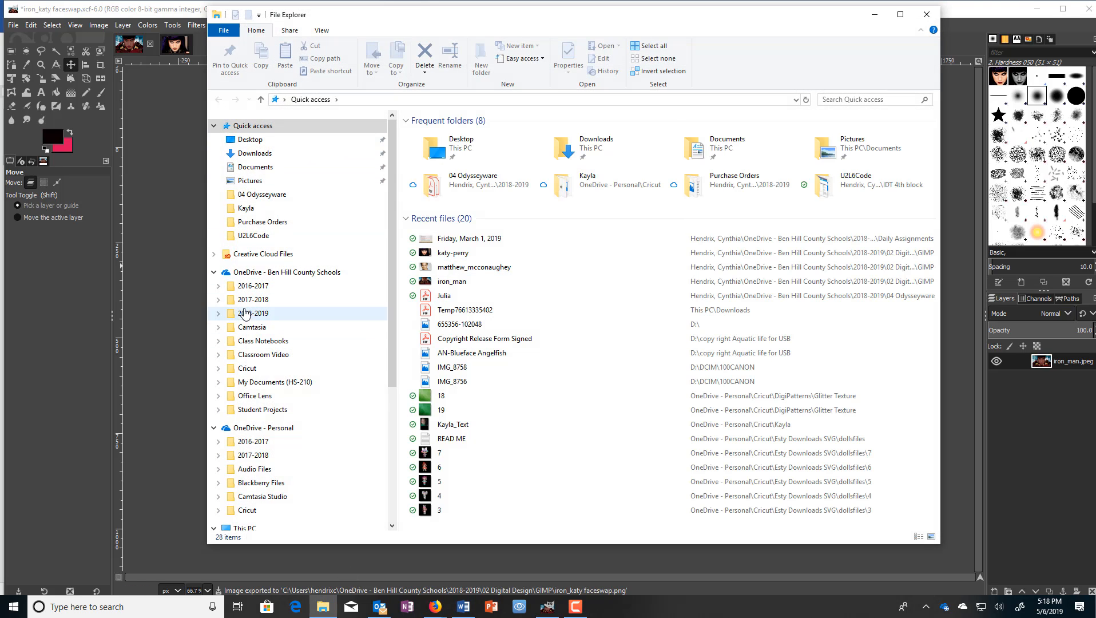
double_click(444, 148)
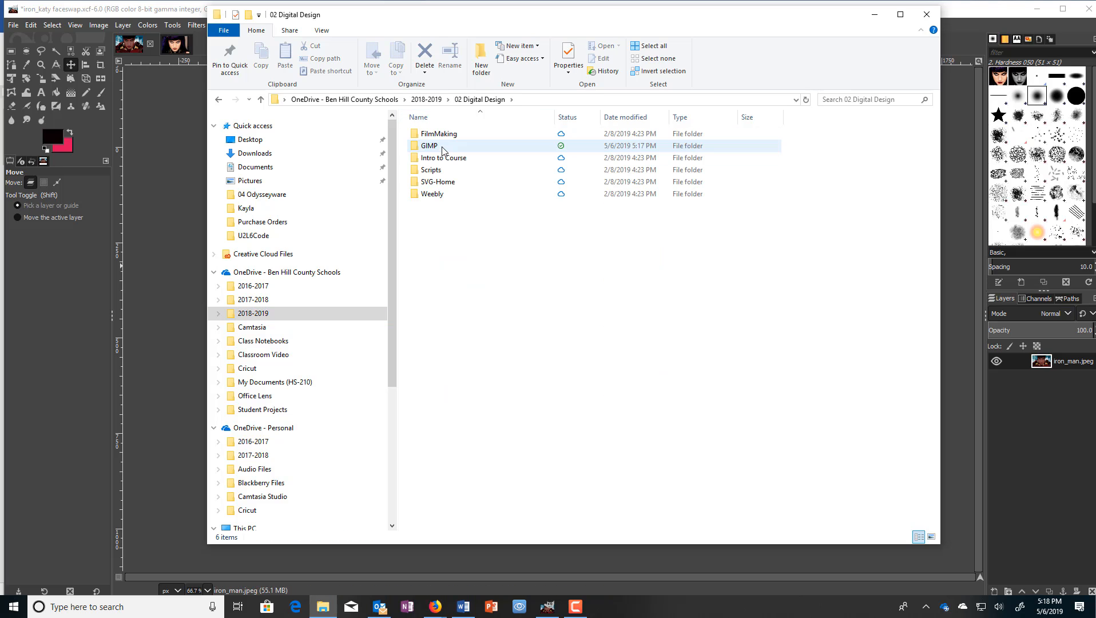
double_click(440, 149)
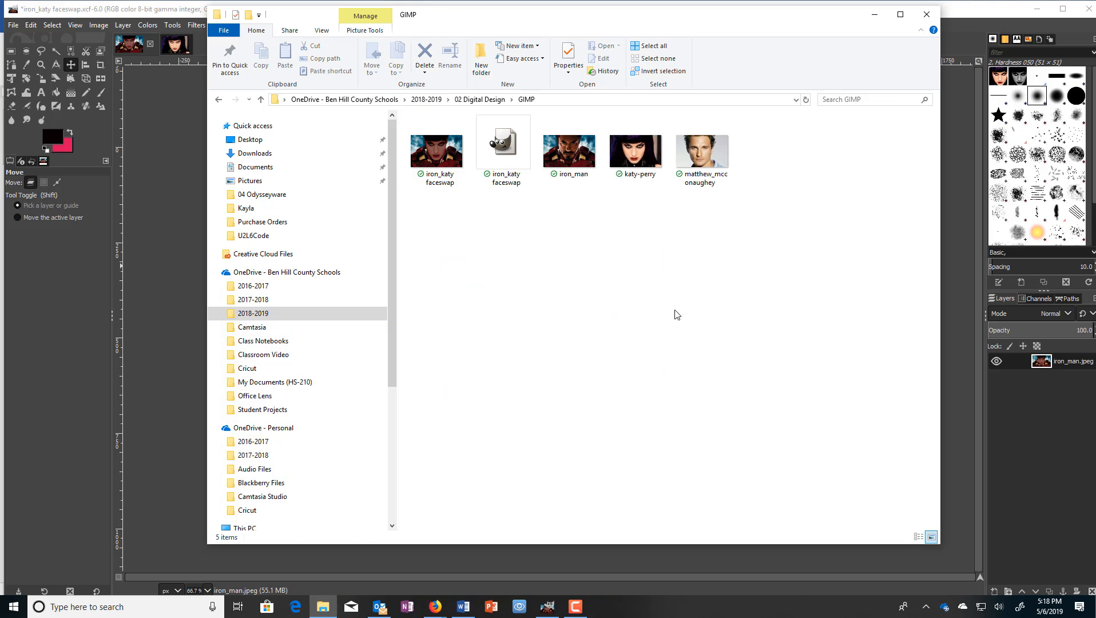
double_click(426, 163)
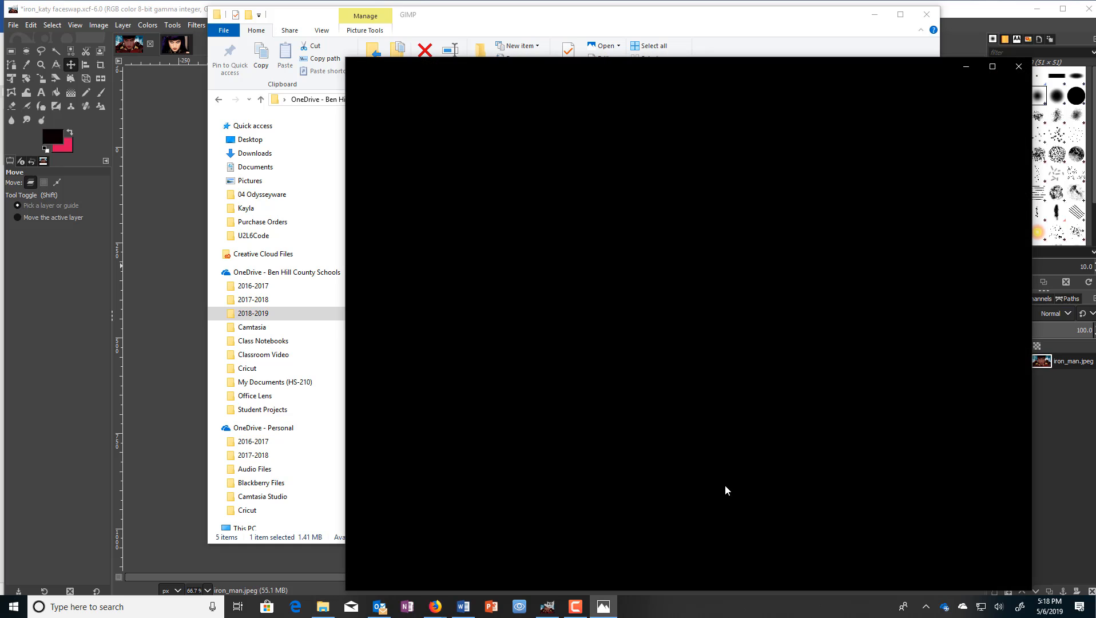